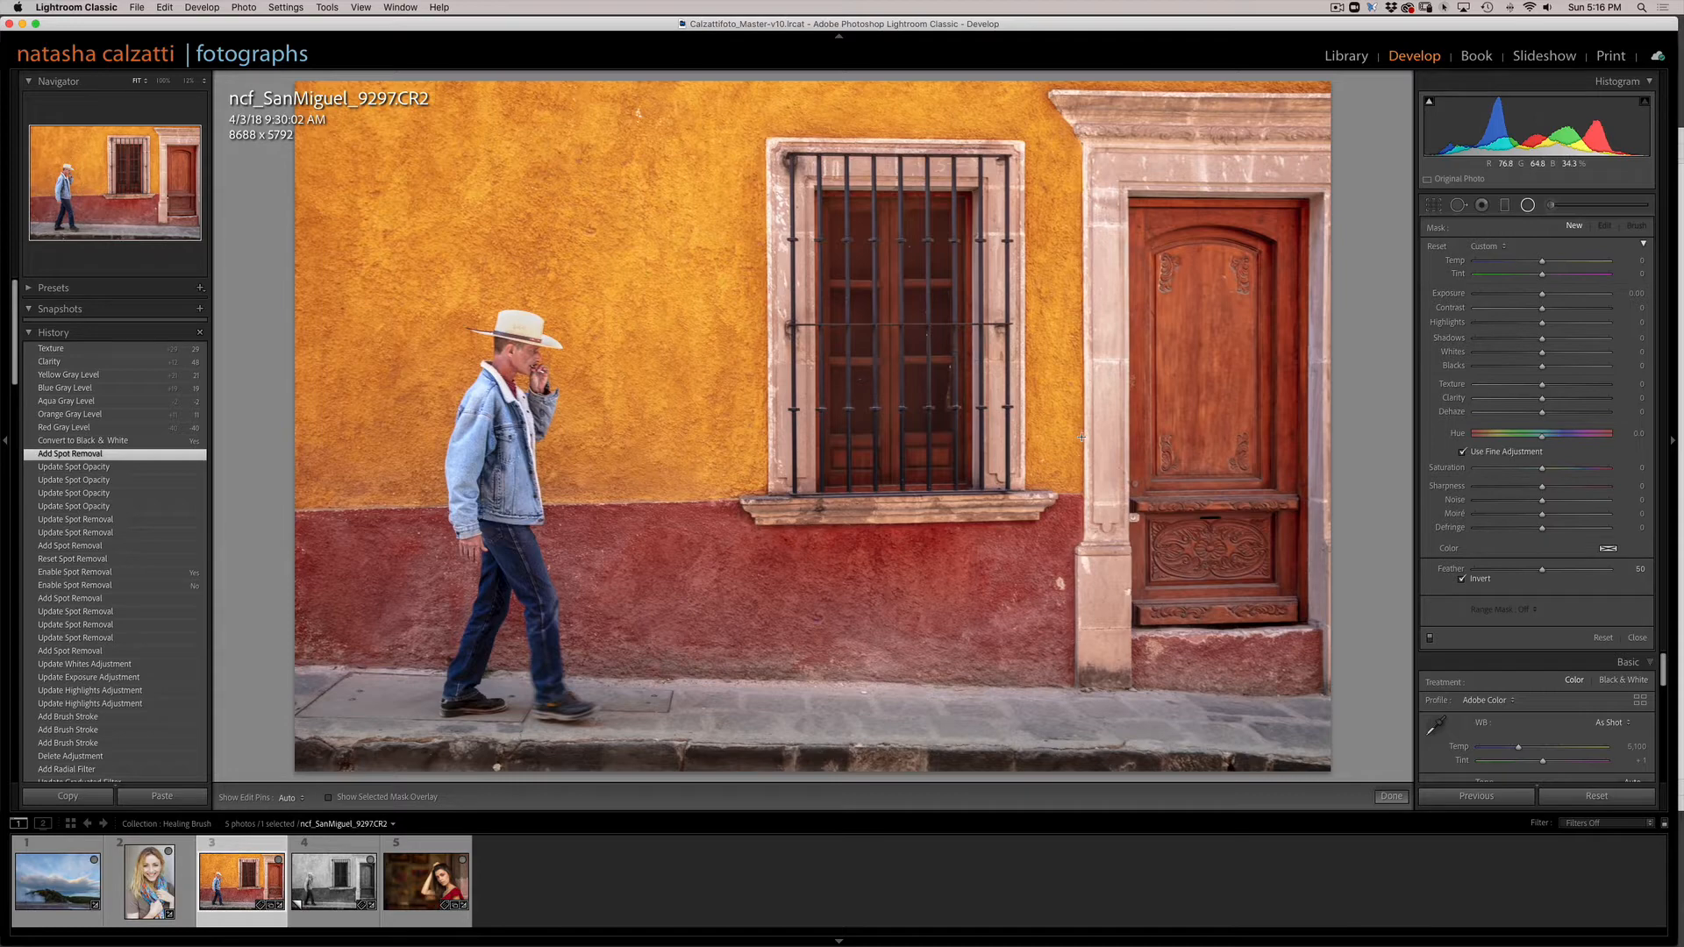
Step: Create a virtual copy of the colour street photo and close the Radial Filter
right_click(1070, 432)
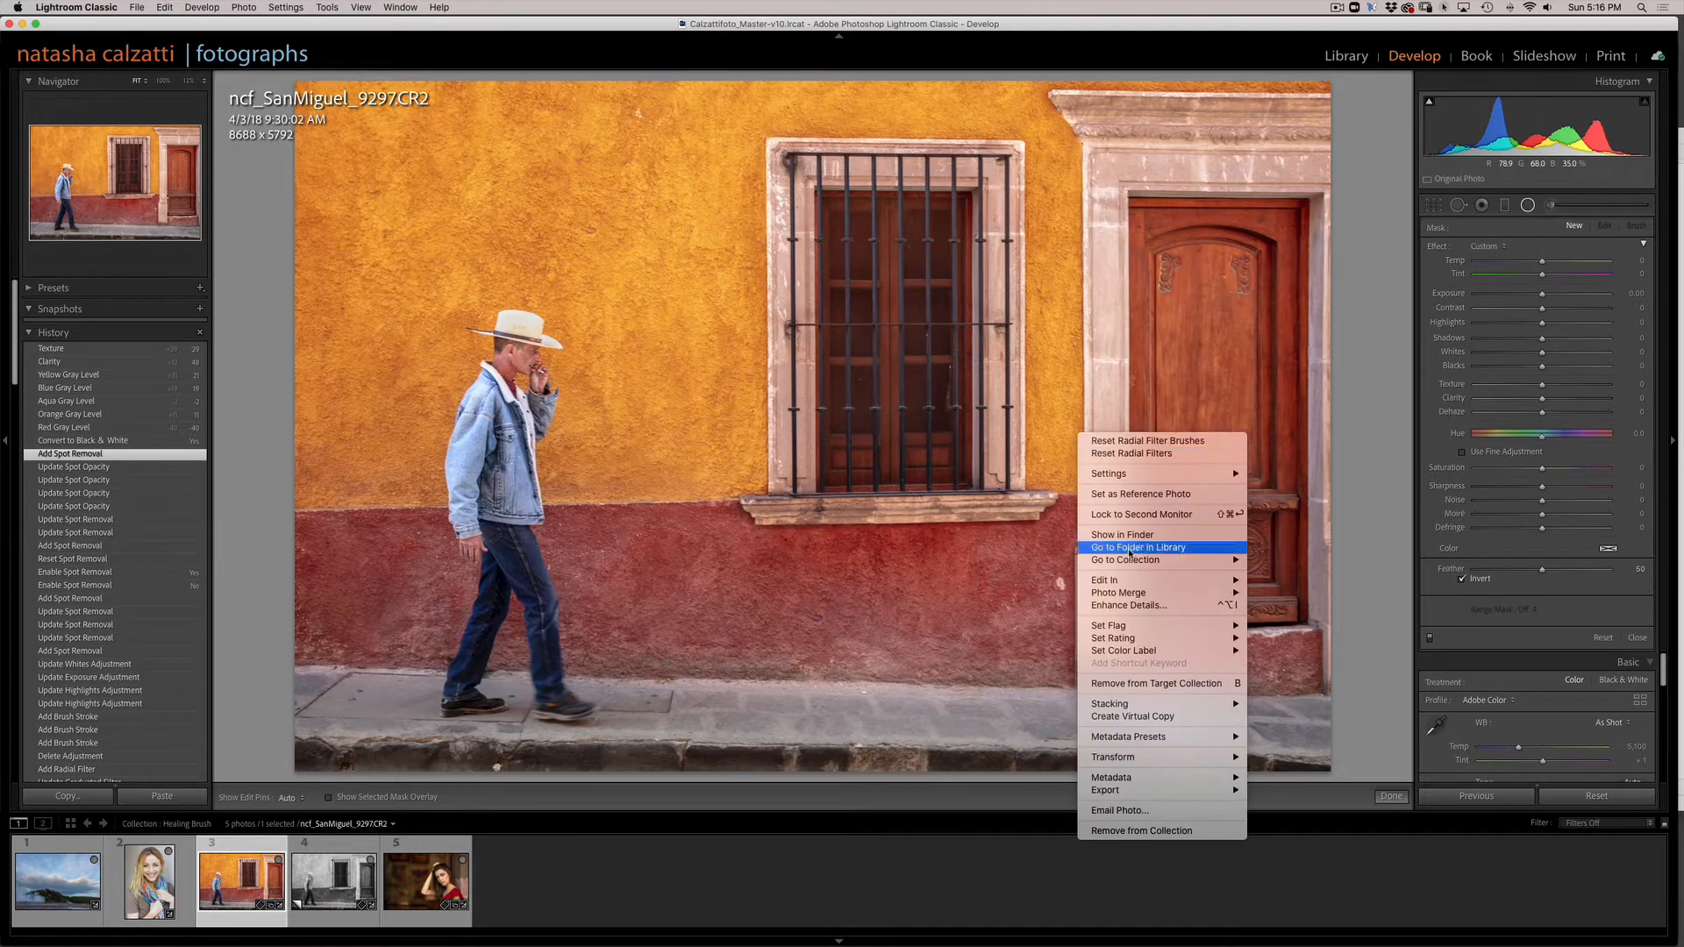
left_click(1184, 716)
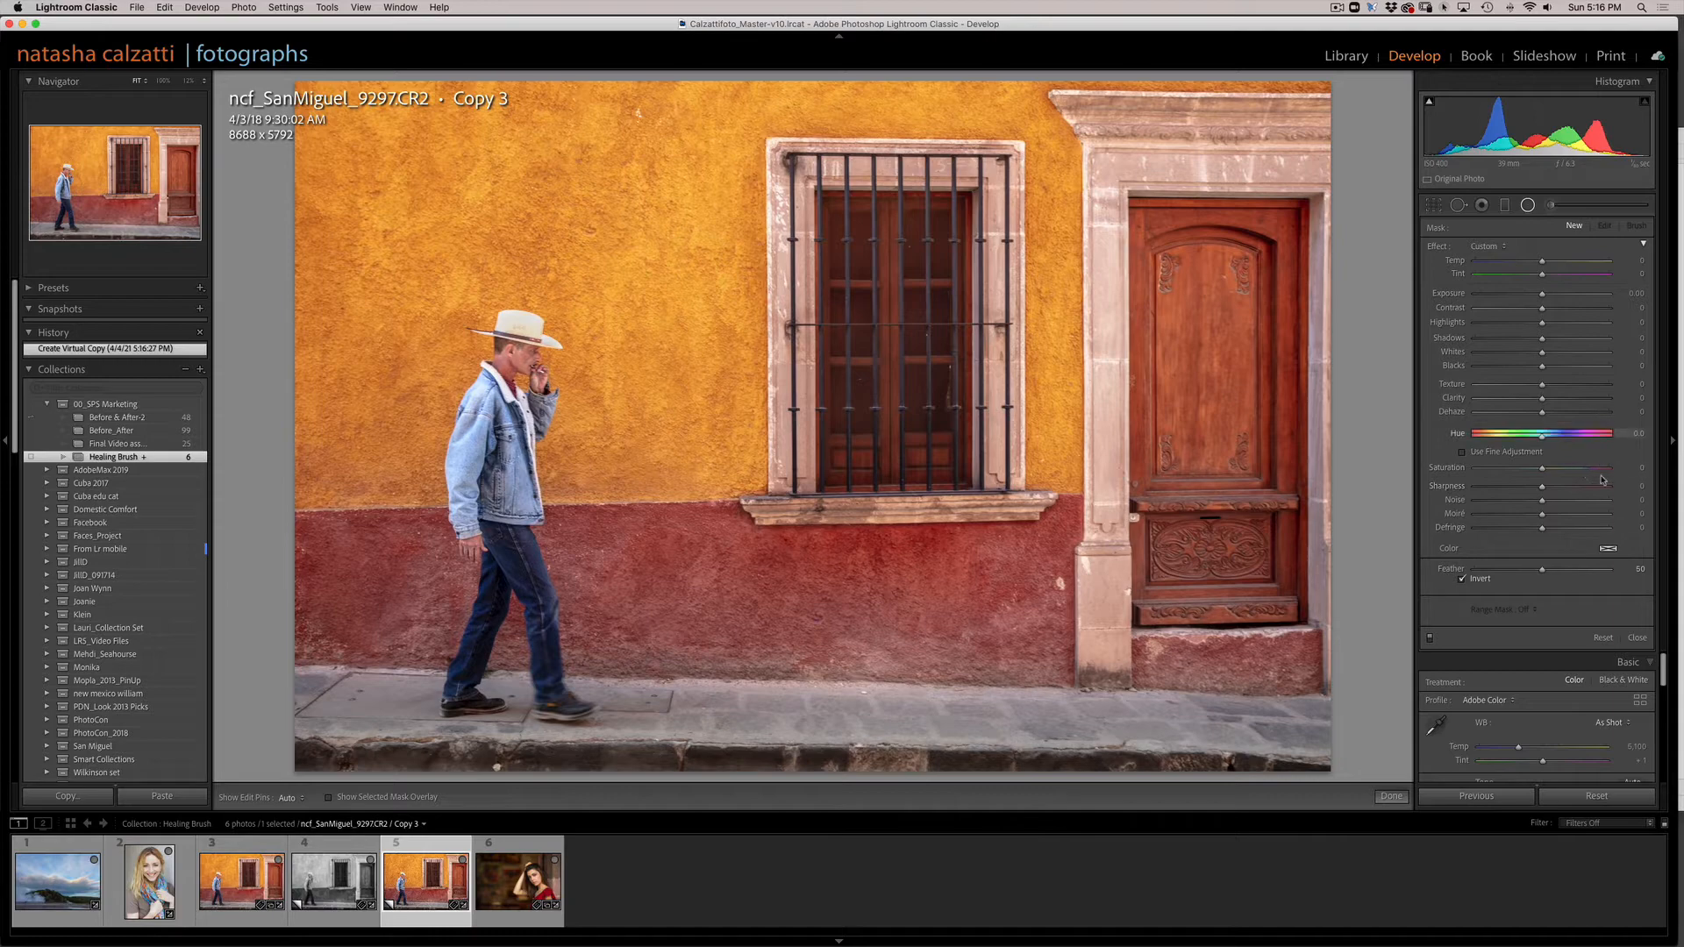
left_click(1392, 796)
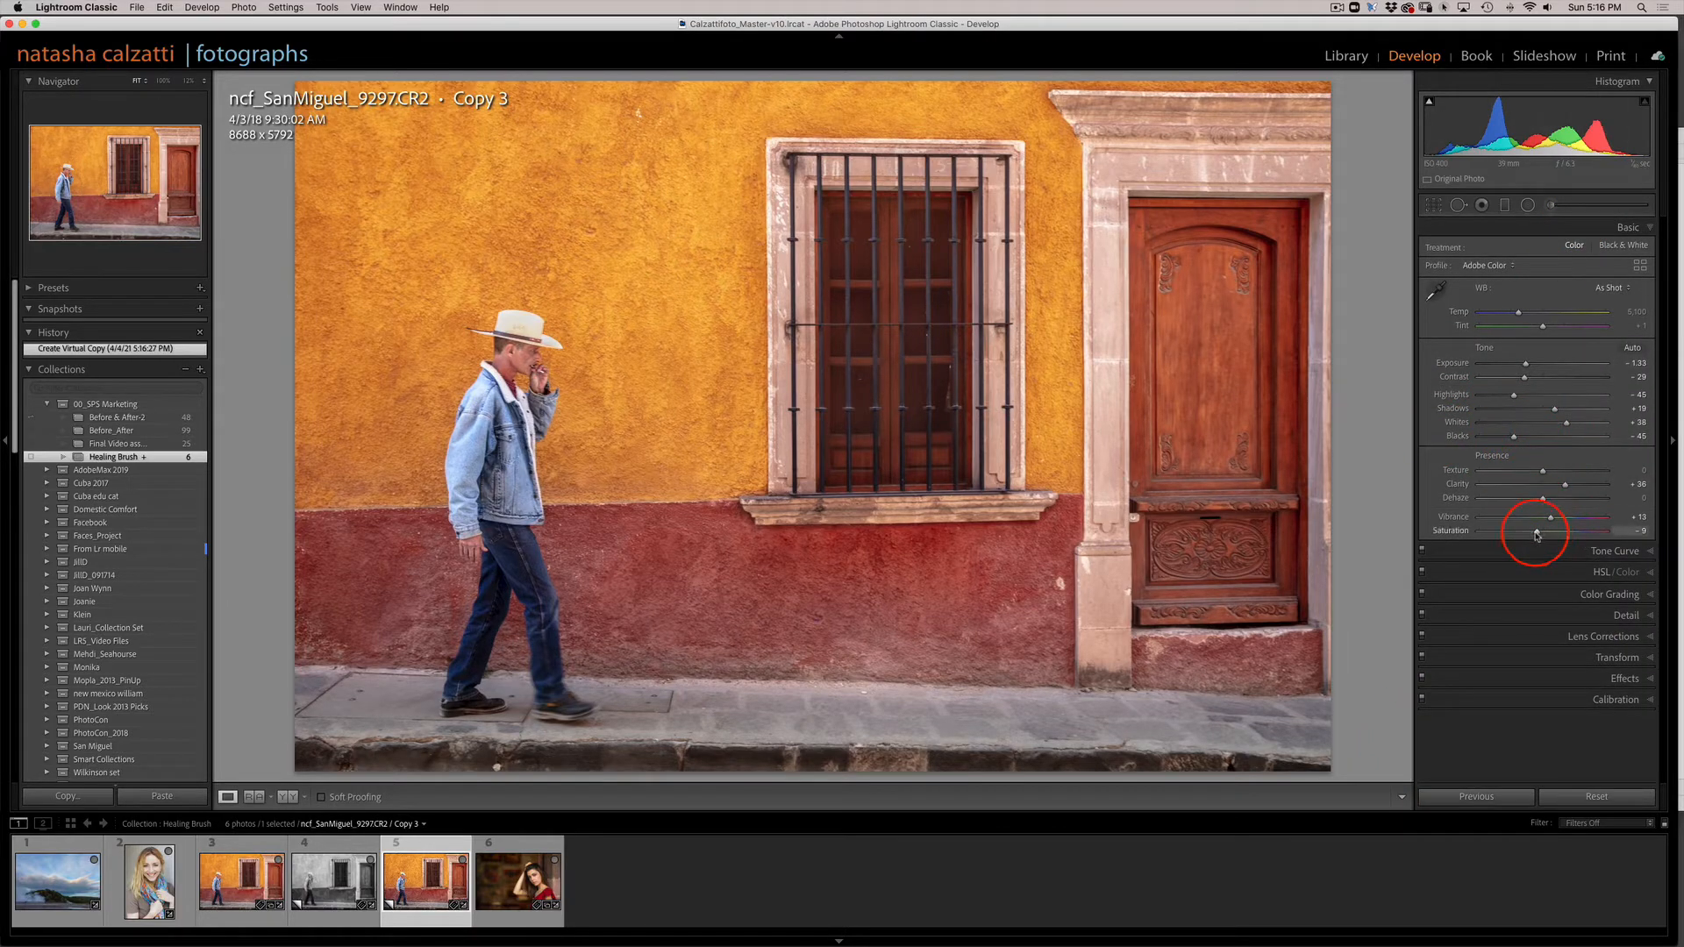
Step: Fully desaturate the virtual copy by setting its Saturation to -100
left_click_drag(1536, 533, 1402, 549)
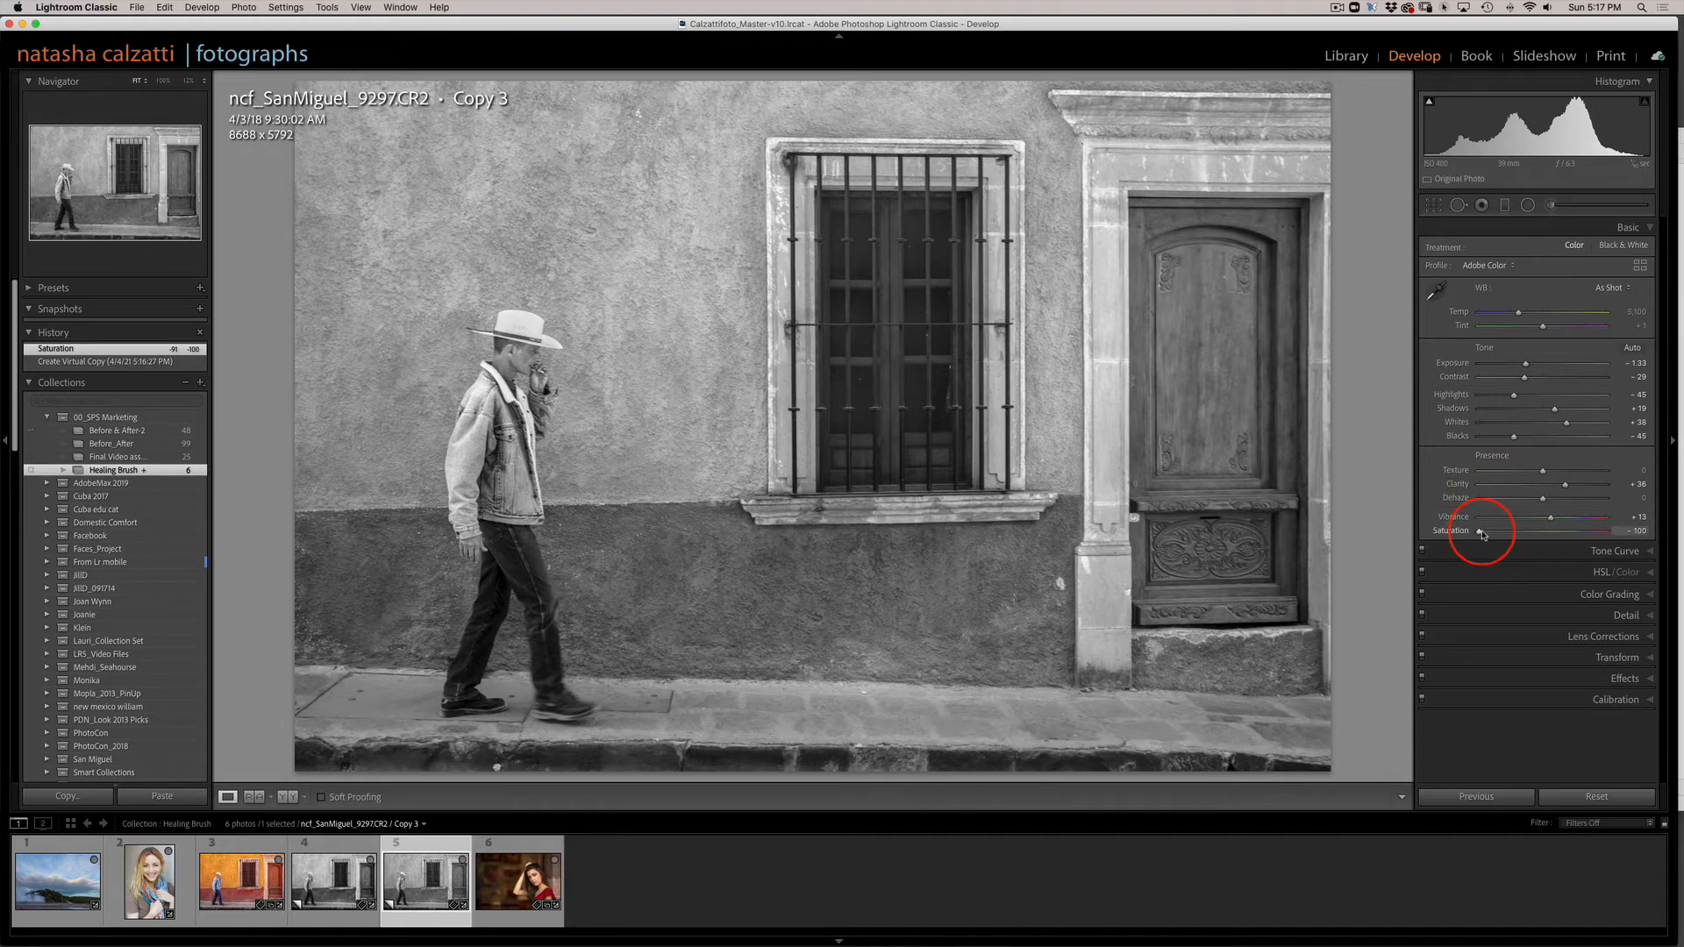
left_click_drag(1479, 531, 1547, 530)
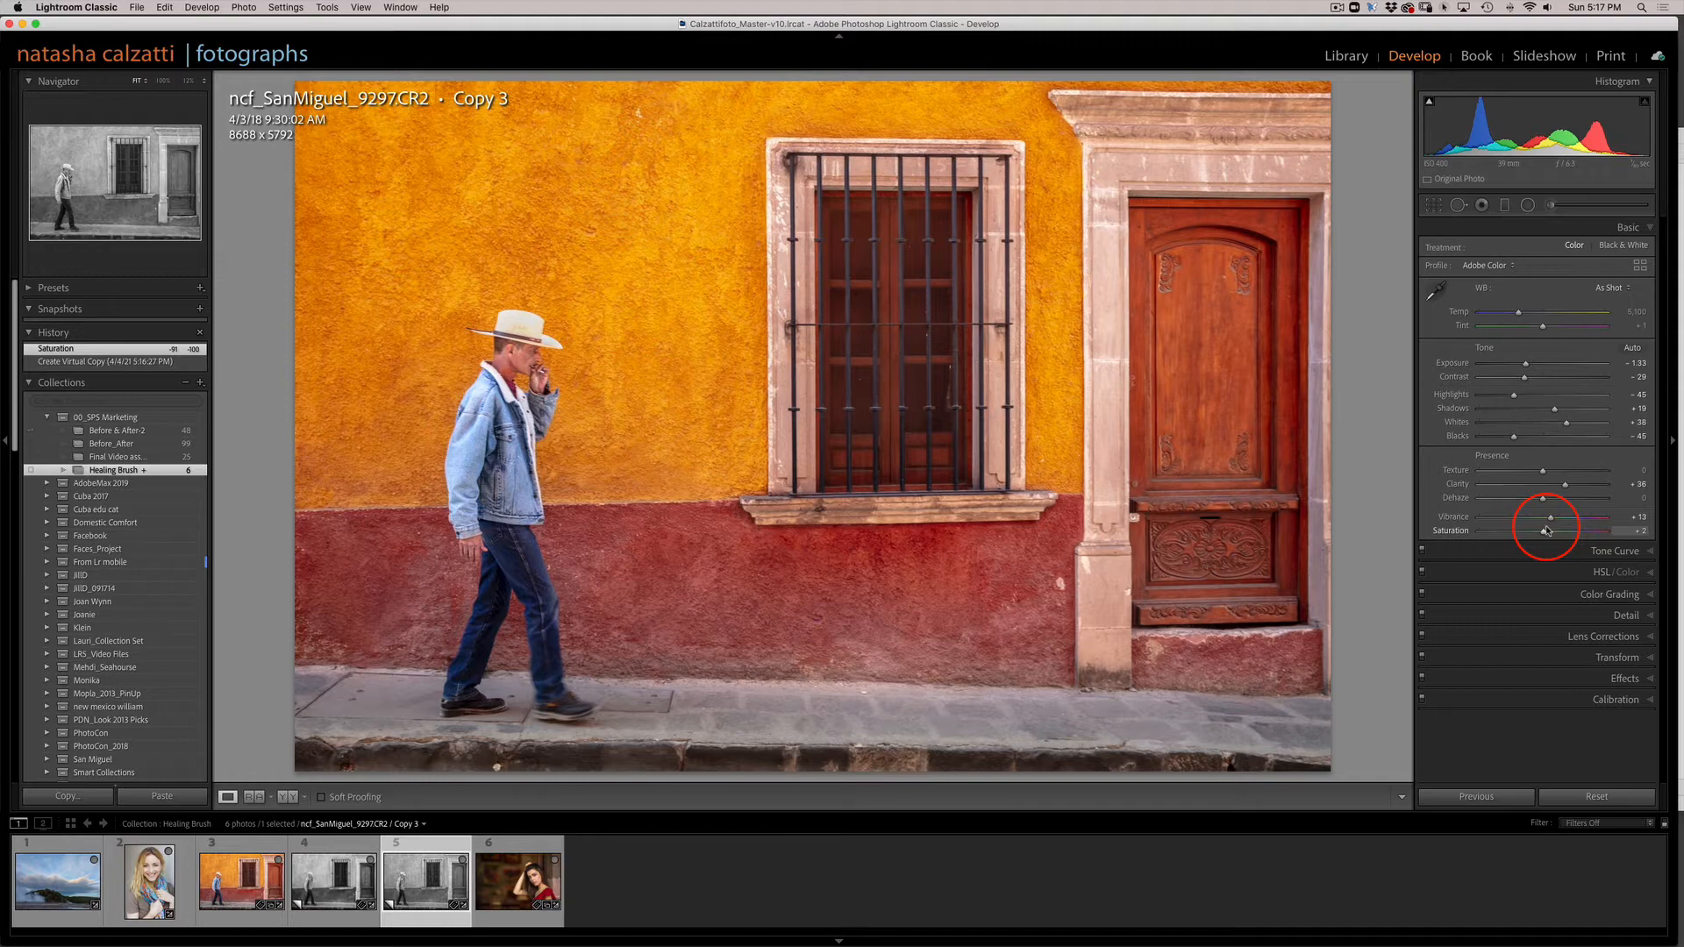
left_click_drag(1546, 531, 1443, 538)
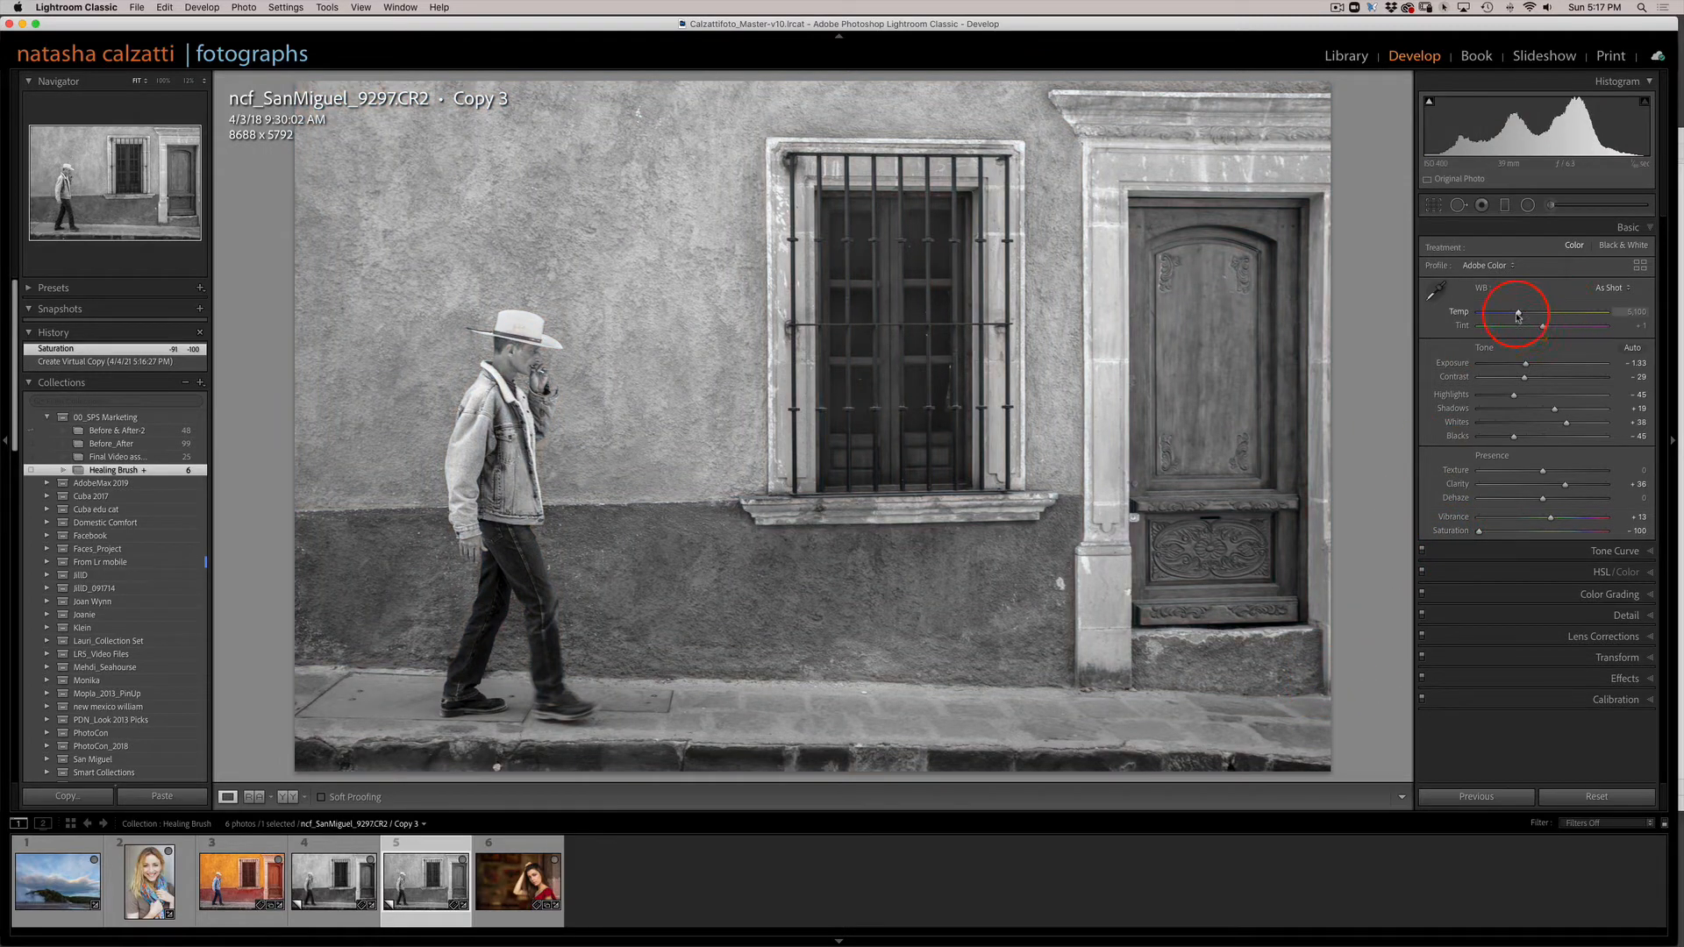
Step: Try cooler and warmer white balance on the desaturated photo and settle on a temperature of 8,210
left_click_drag(1520, 314, 1436, 320)
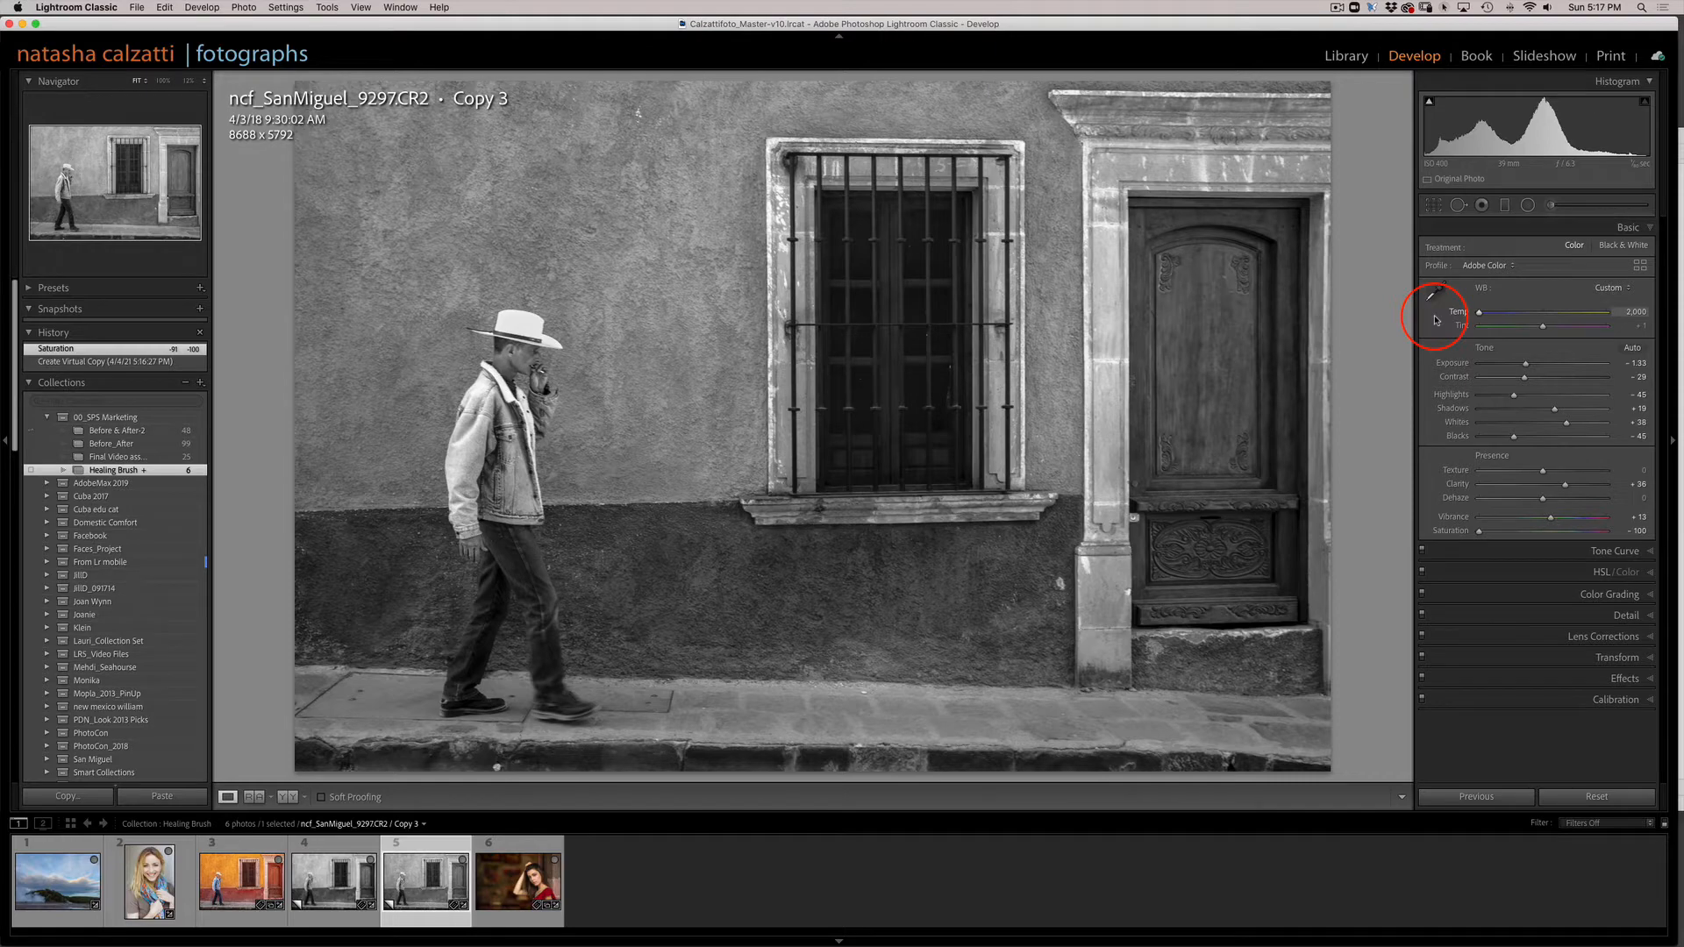
left_click_drag(1435, 320, 1524, 318)
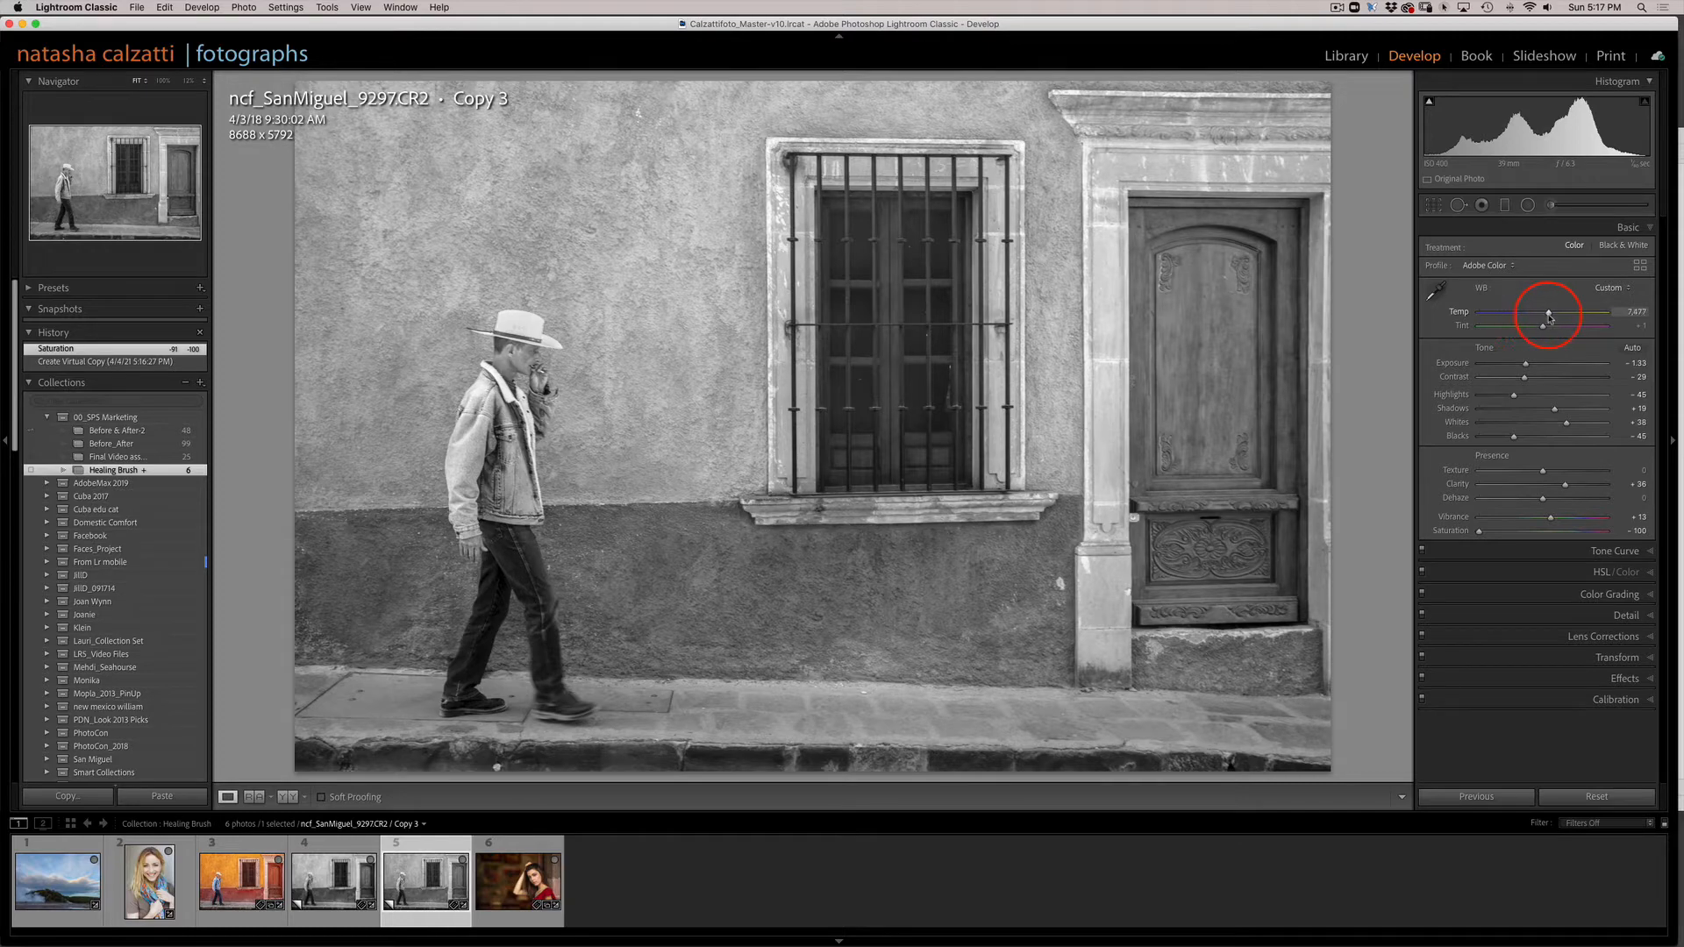
left_click_drag(1558, 319, 1560, 321)
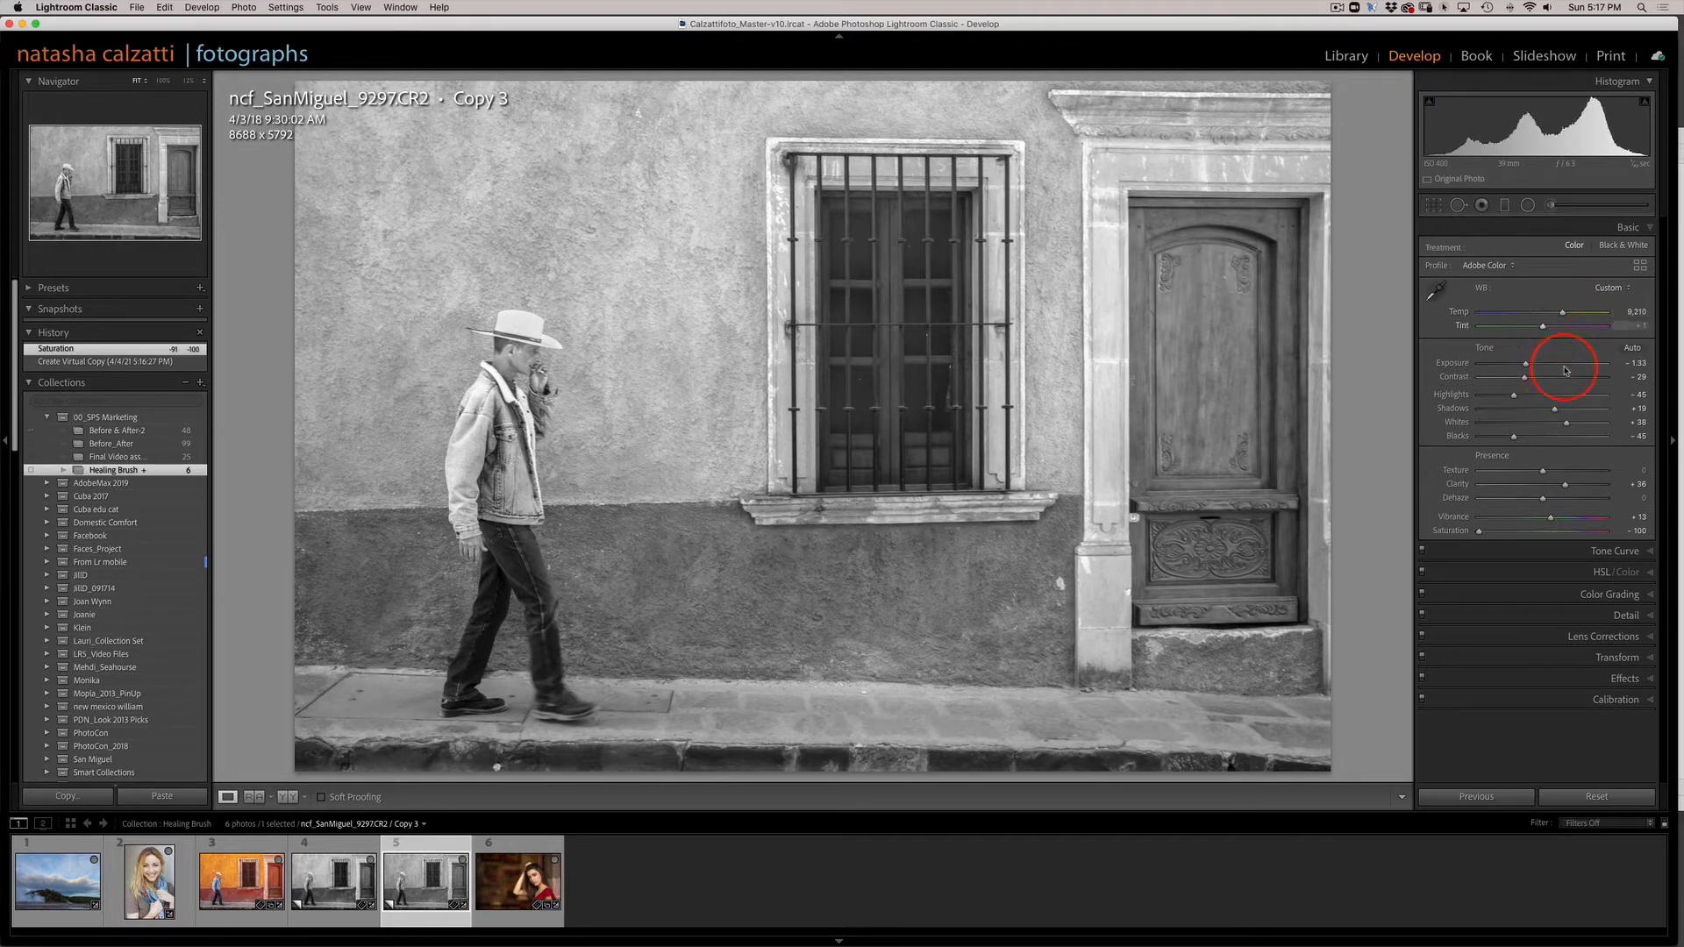
Step: Set the white balance tint to -83 and reset Clarity to 0
left_click(1543, 327)
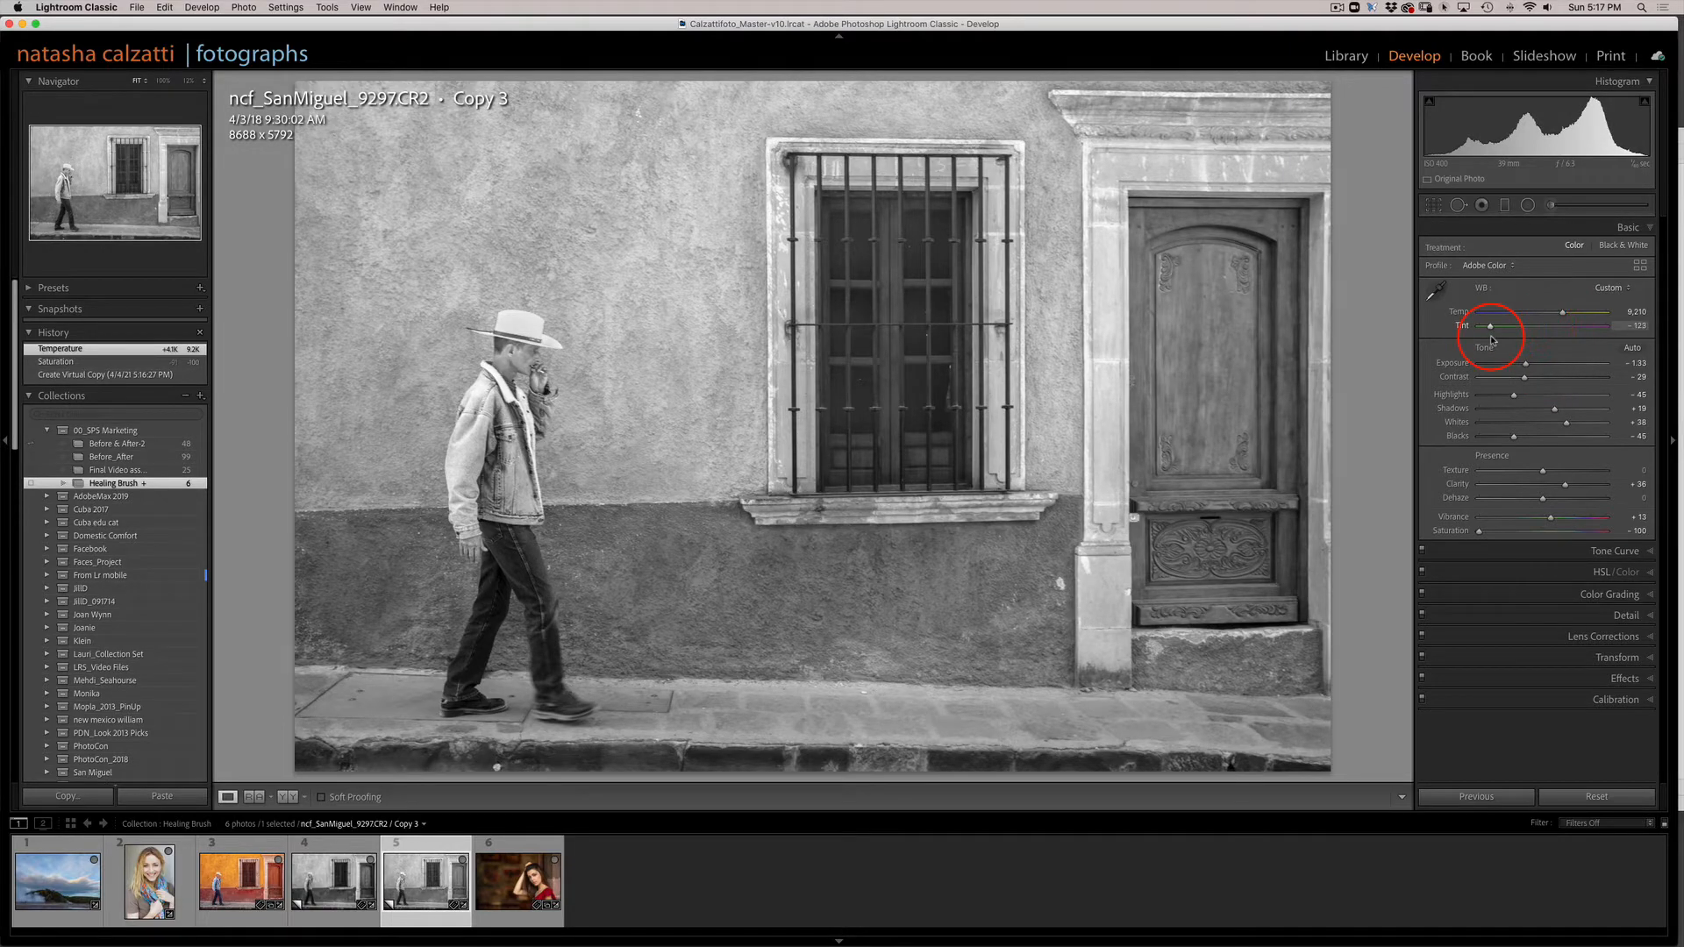
left_click_drag(1520, 336, 1628, 330)
left_click_drag(1525, 336, 1507, 336)
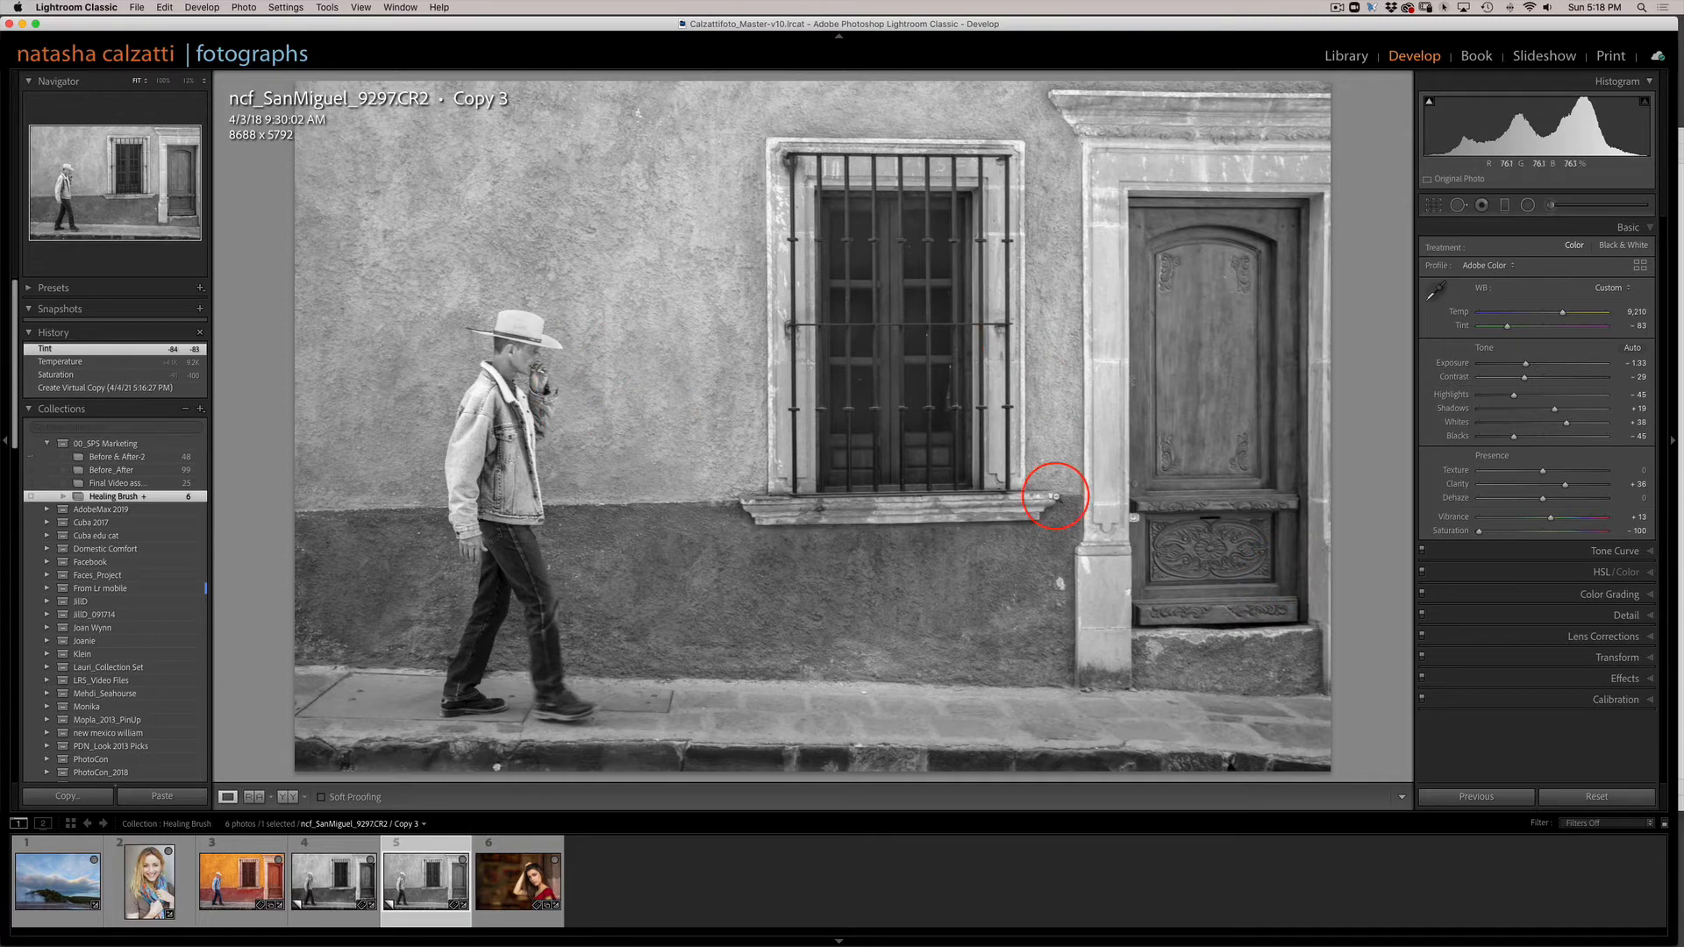
double_click(1457, 484)
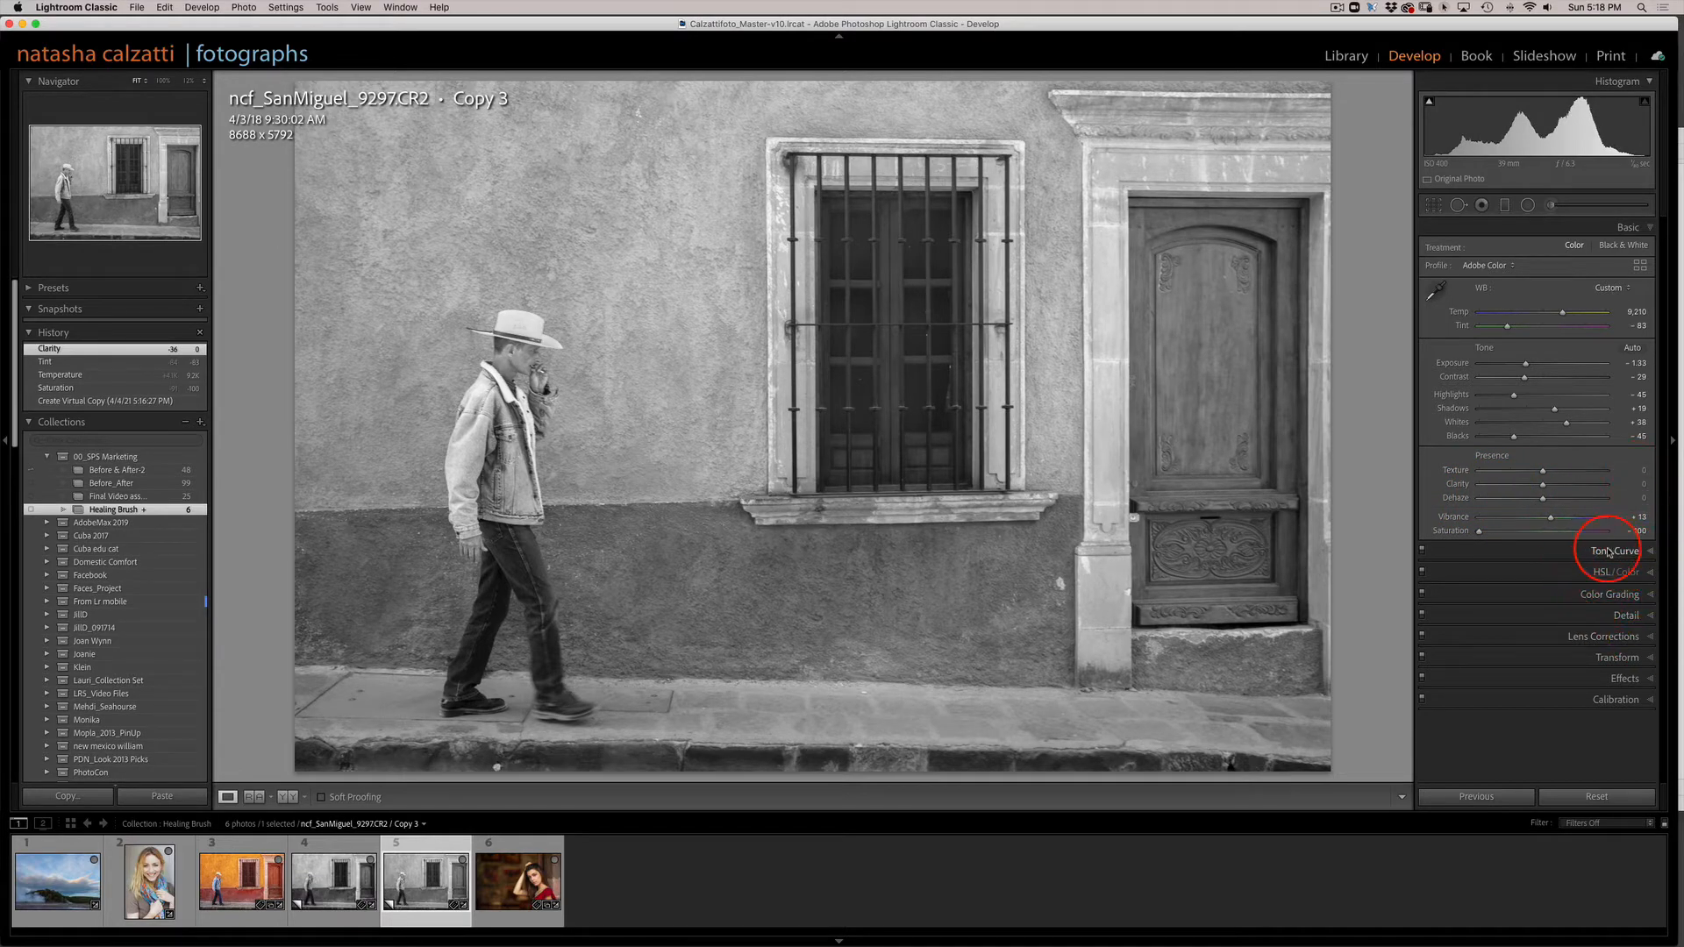
Step: In the Tone Curve, raise the black point to output 14 and lower the white point to output 243
left_click(1609, 552)
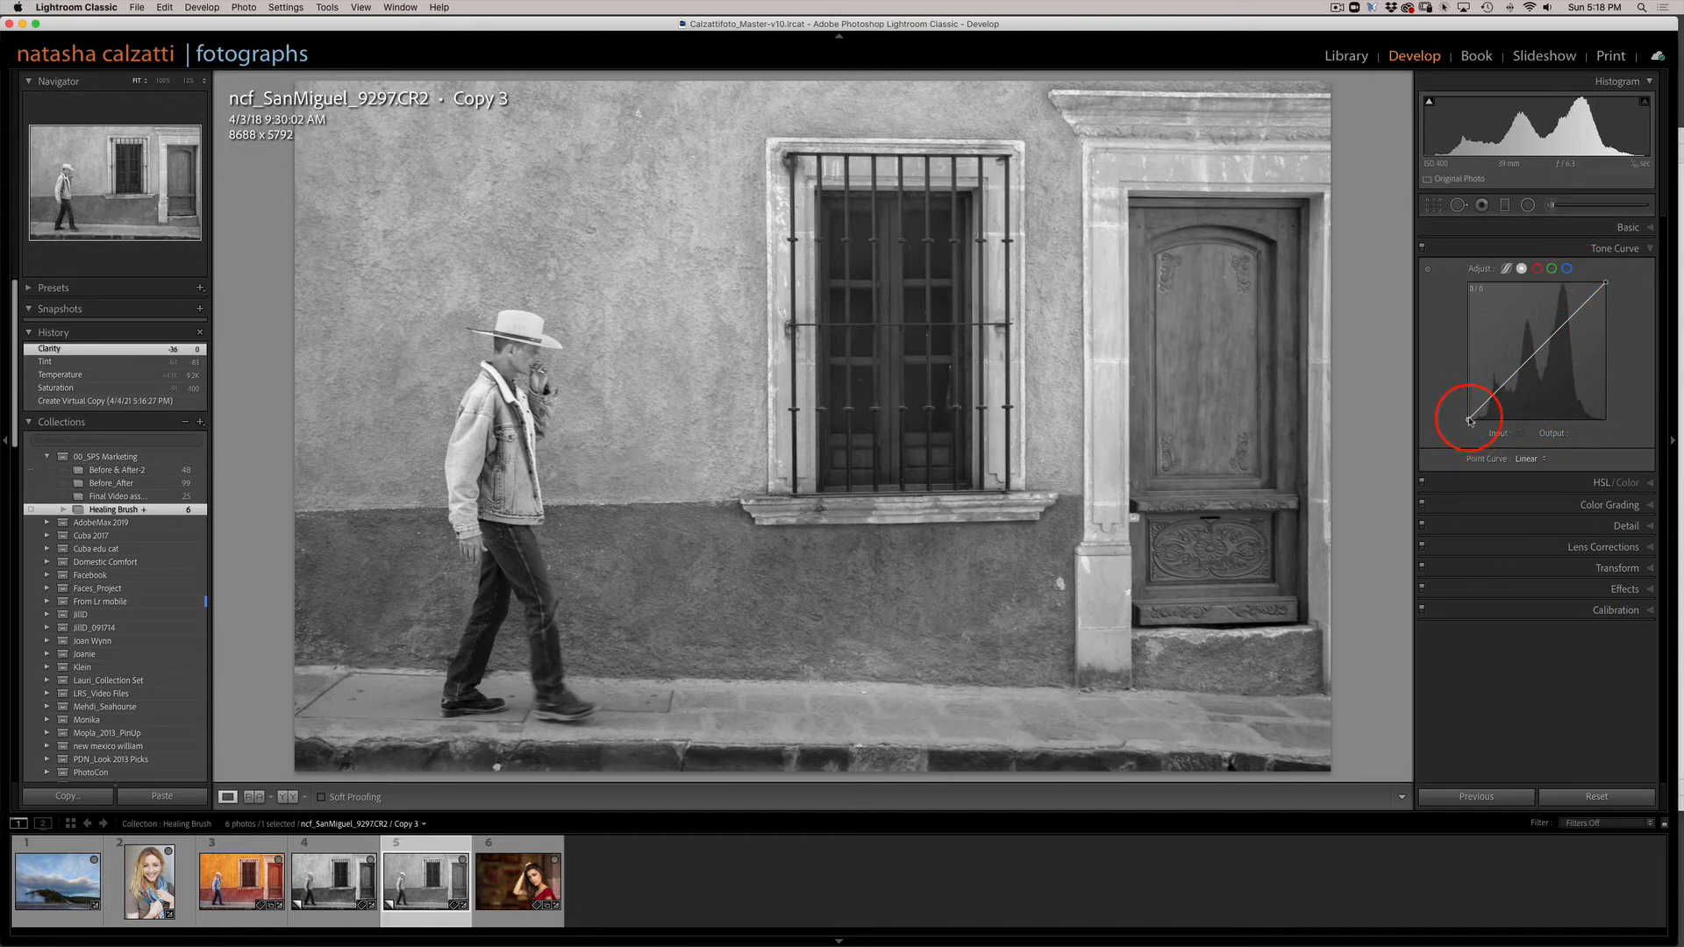
left_click_drag(1470, 420, 1463, 415)
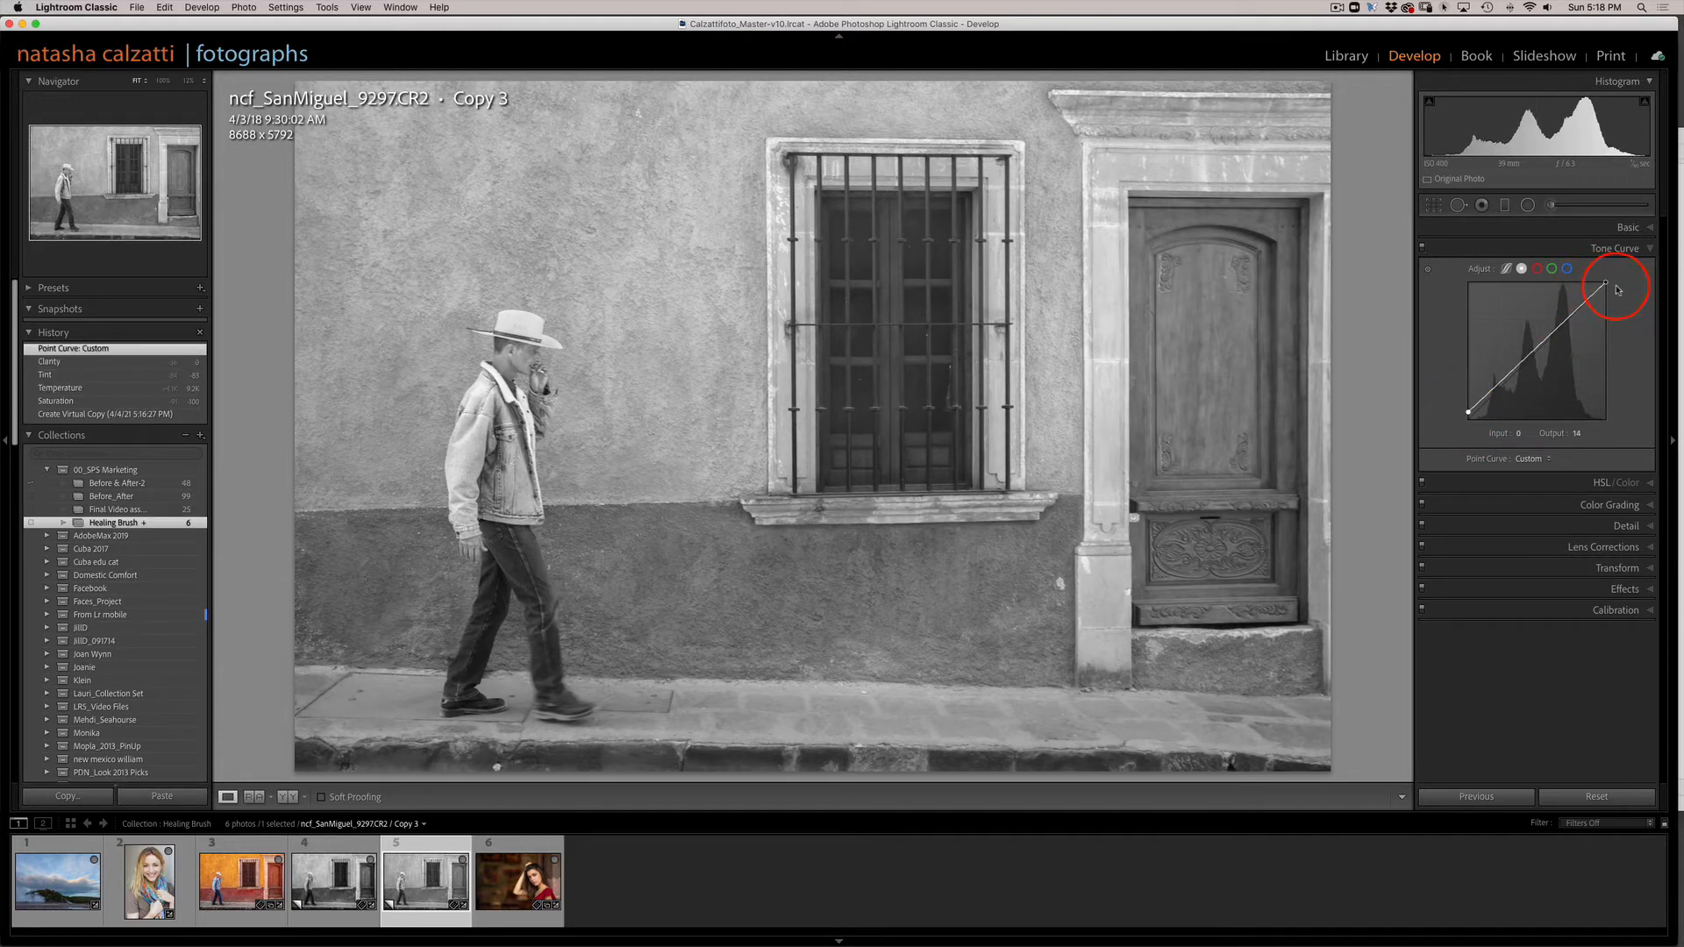
left_click_drag(1606, 283, 1614, 289)
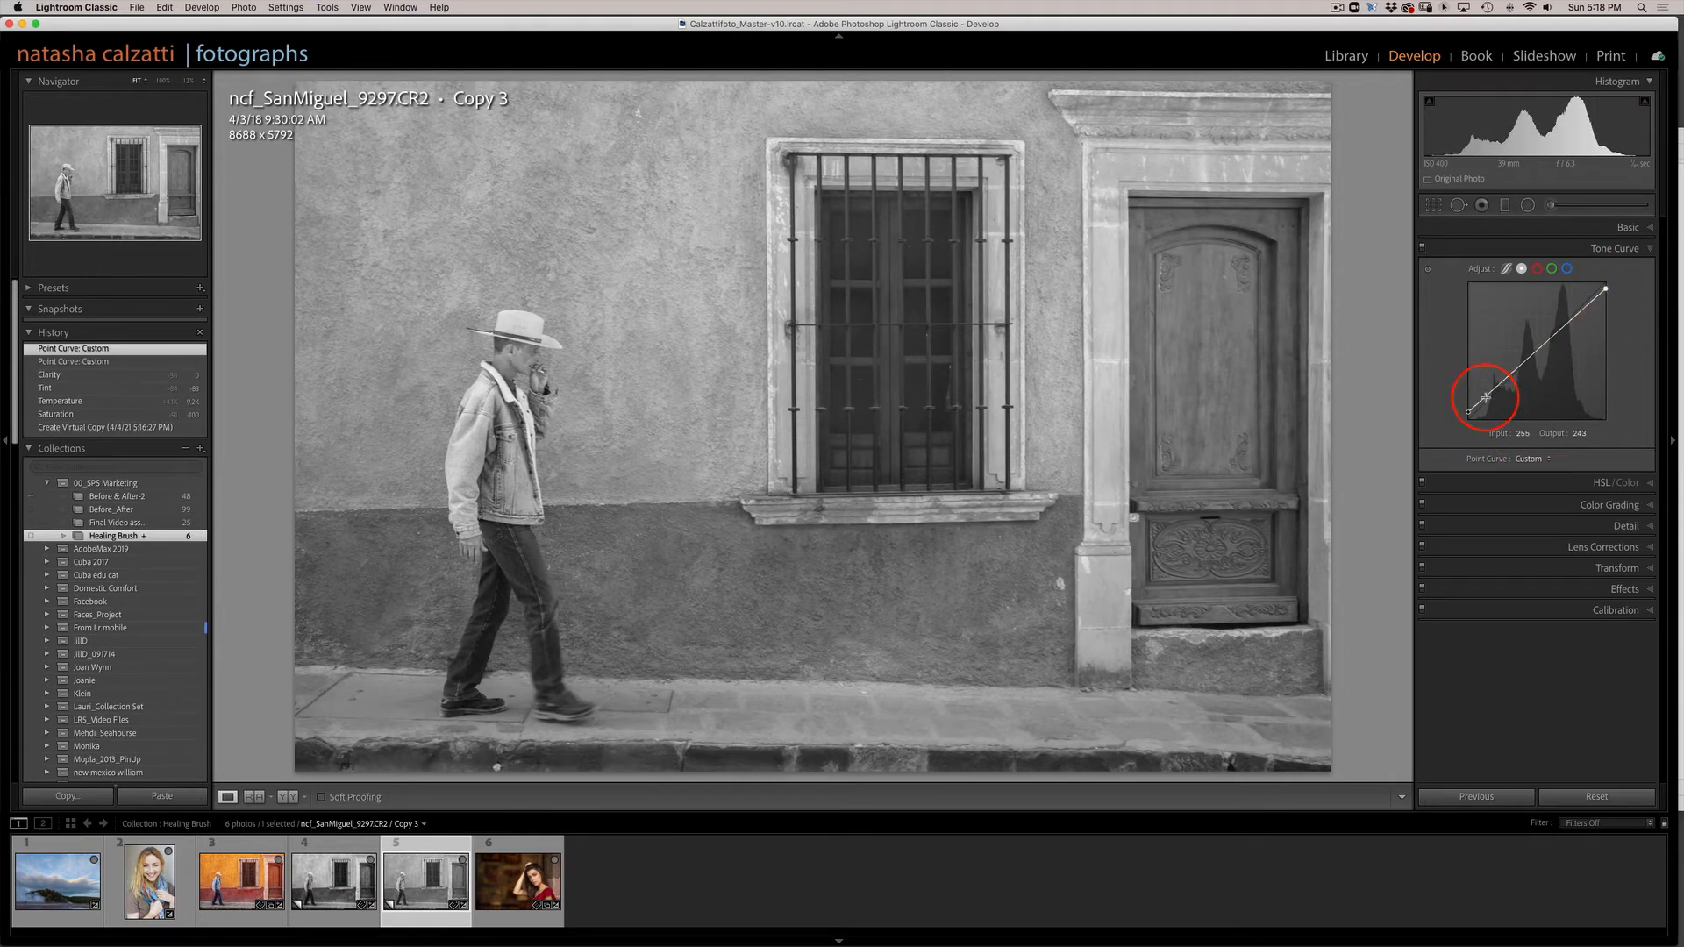
Step: Add a shadow point at input 34, output 27 and a midtone point at input 128, output 126 to the tone curve
left_click_drag(1484, 397, 1485, 406)
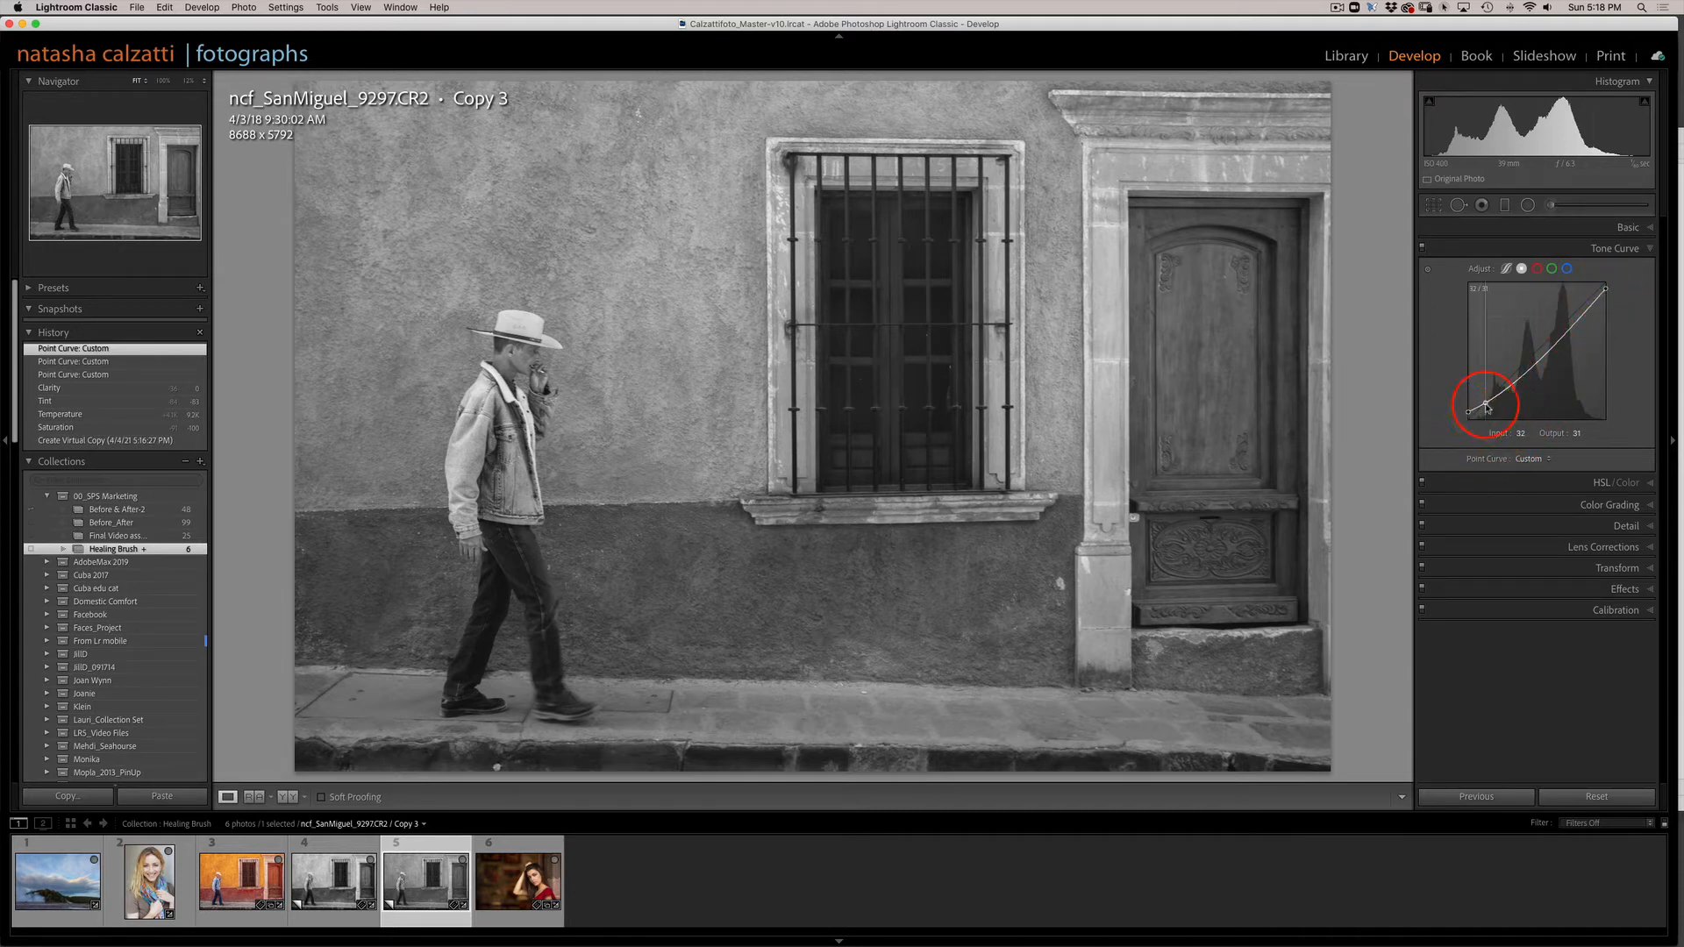
left_click_drag(1487, 407, 1488, 410)
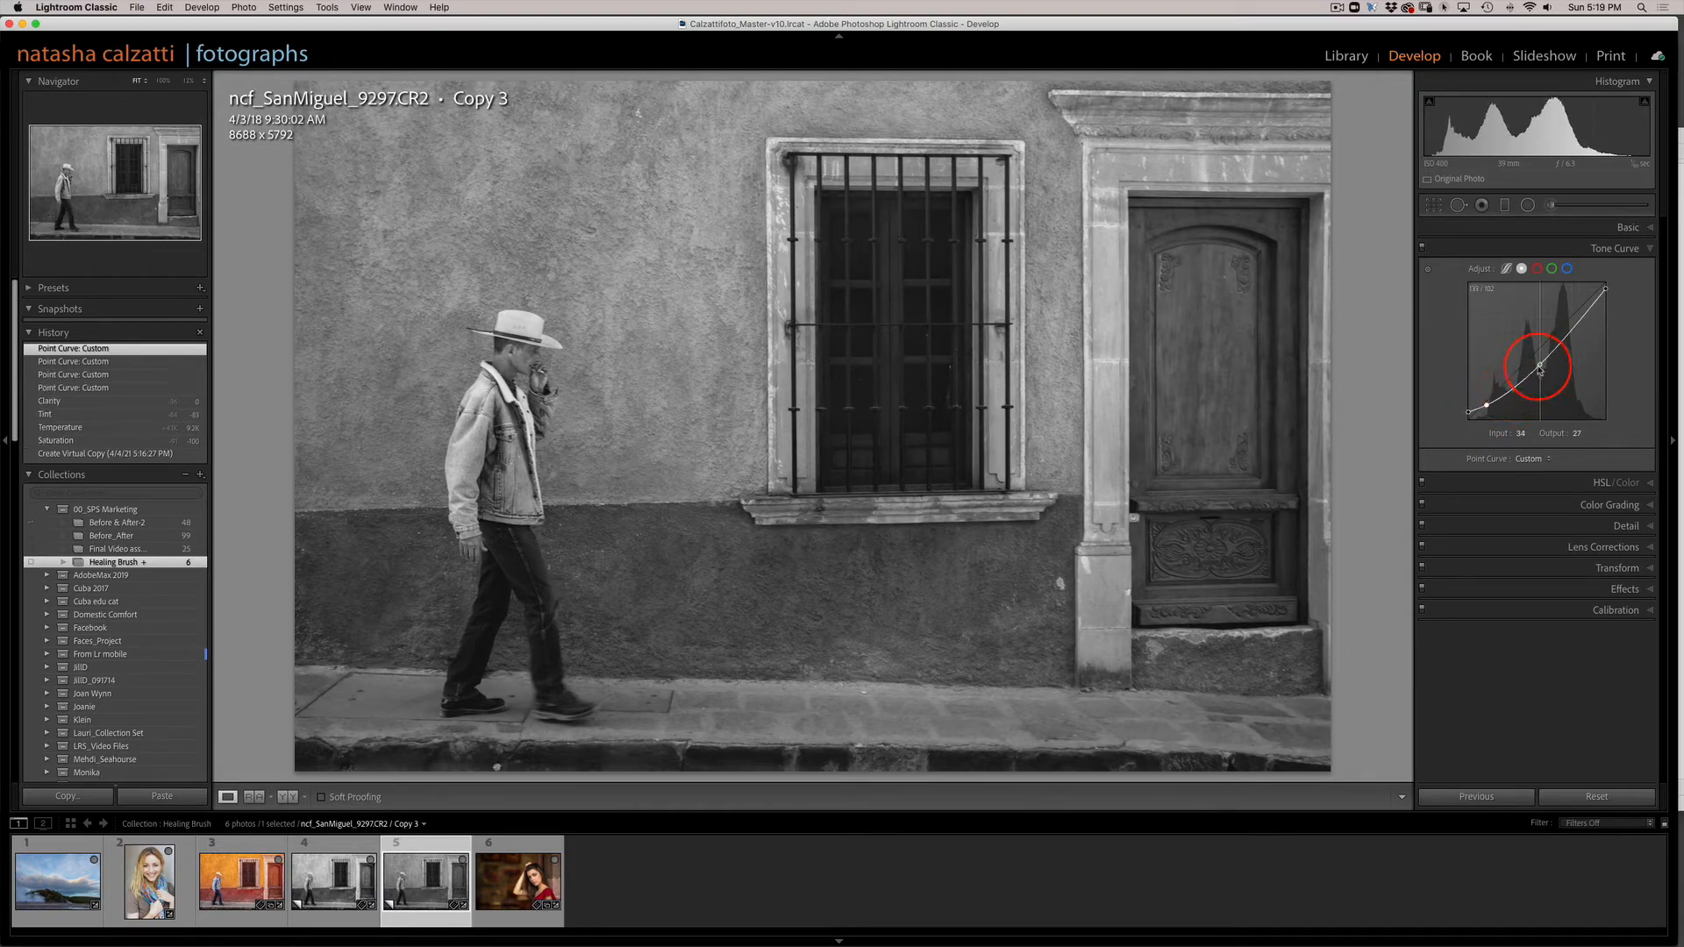
left_click_drag(1538, 364, 1537, 352)
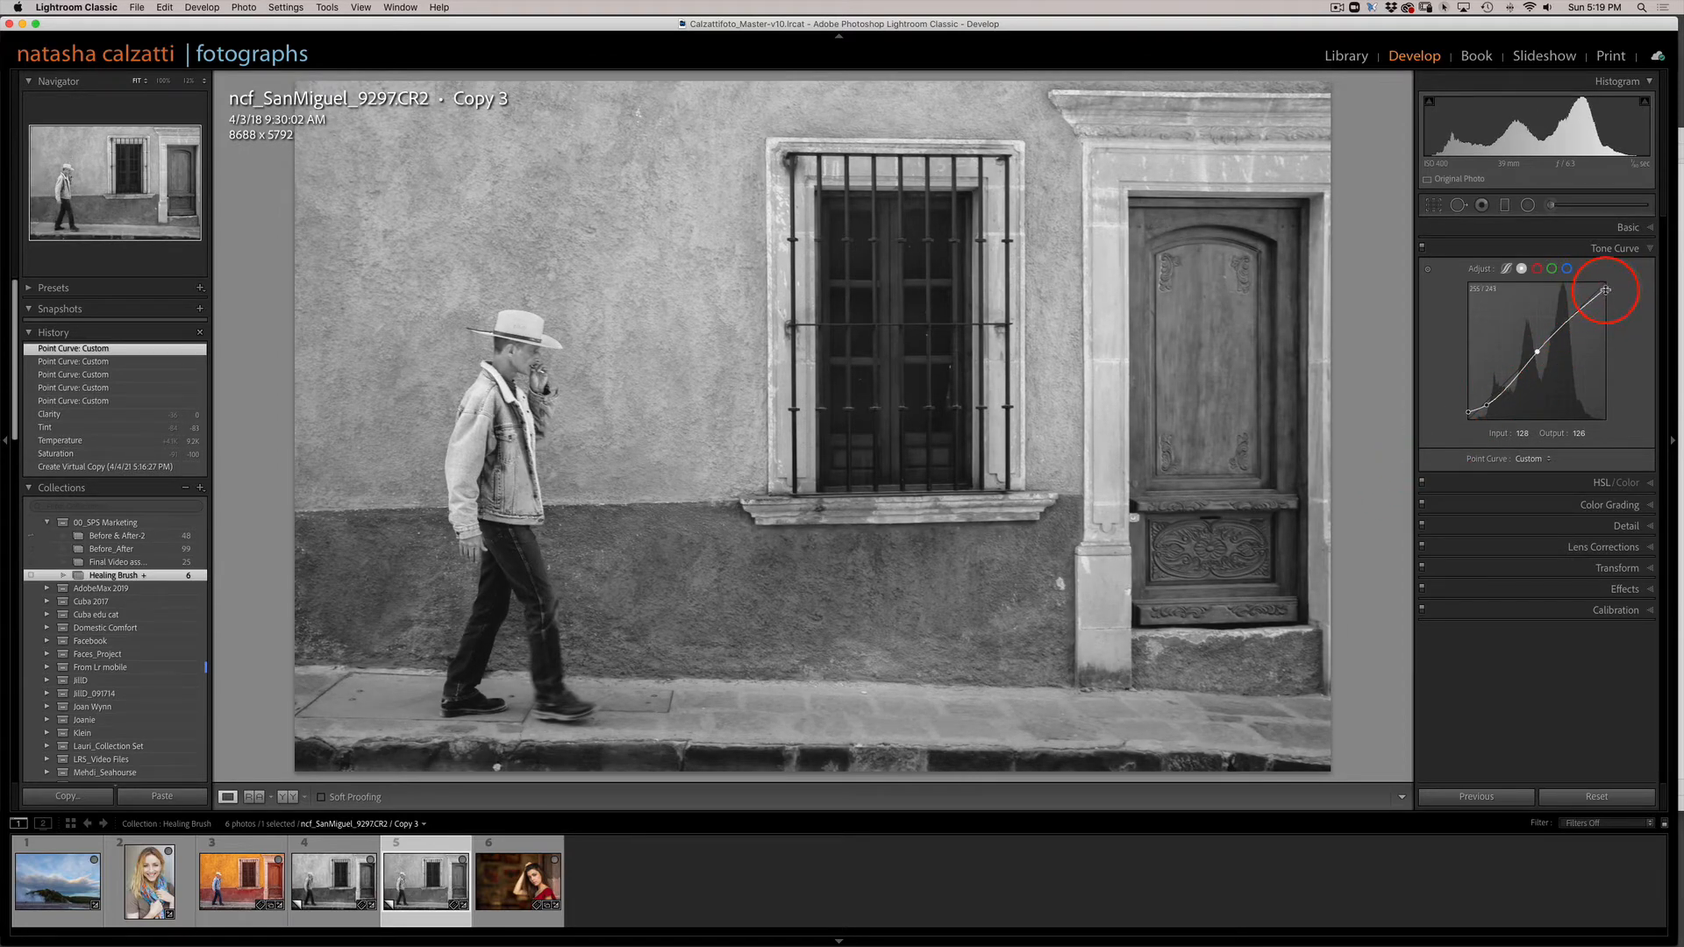
Step: Lower the curve's white point slightly more and add a highlight point at input 192, output 193
left_click_drag(1605, 290, 1609, 293)
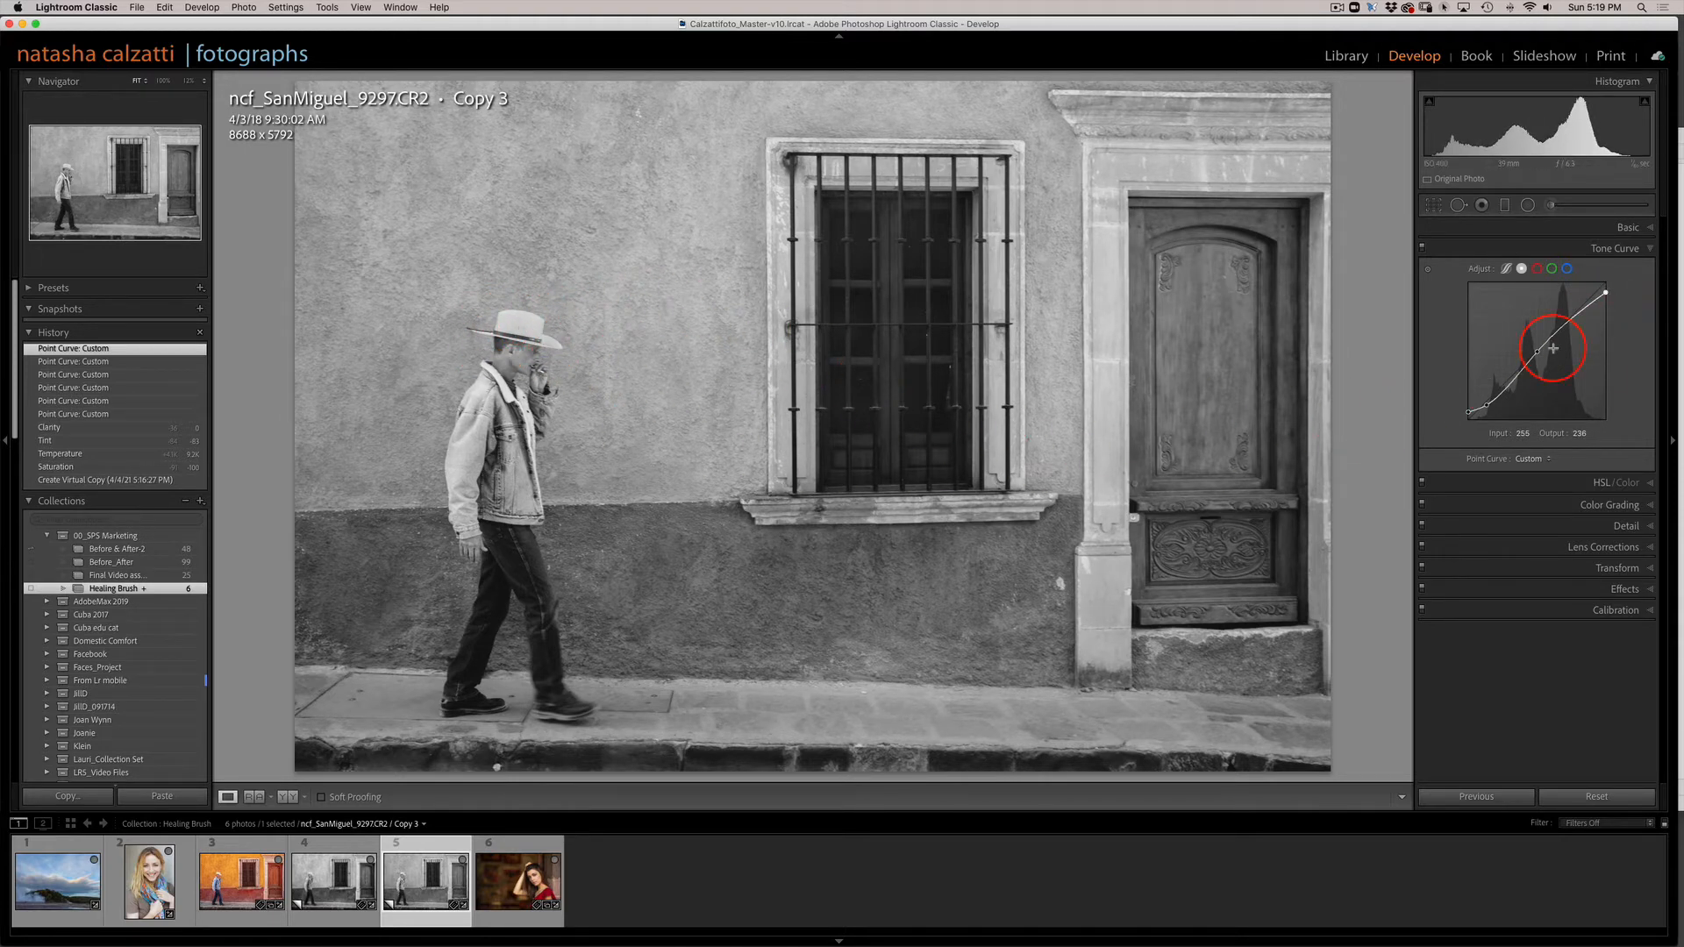
left_click(1569, 319)
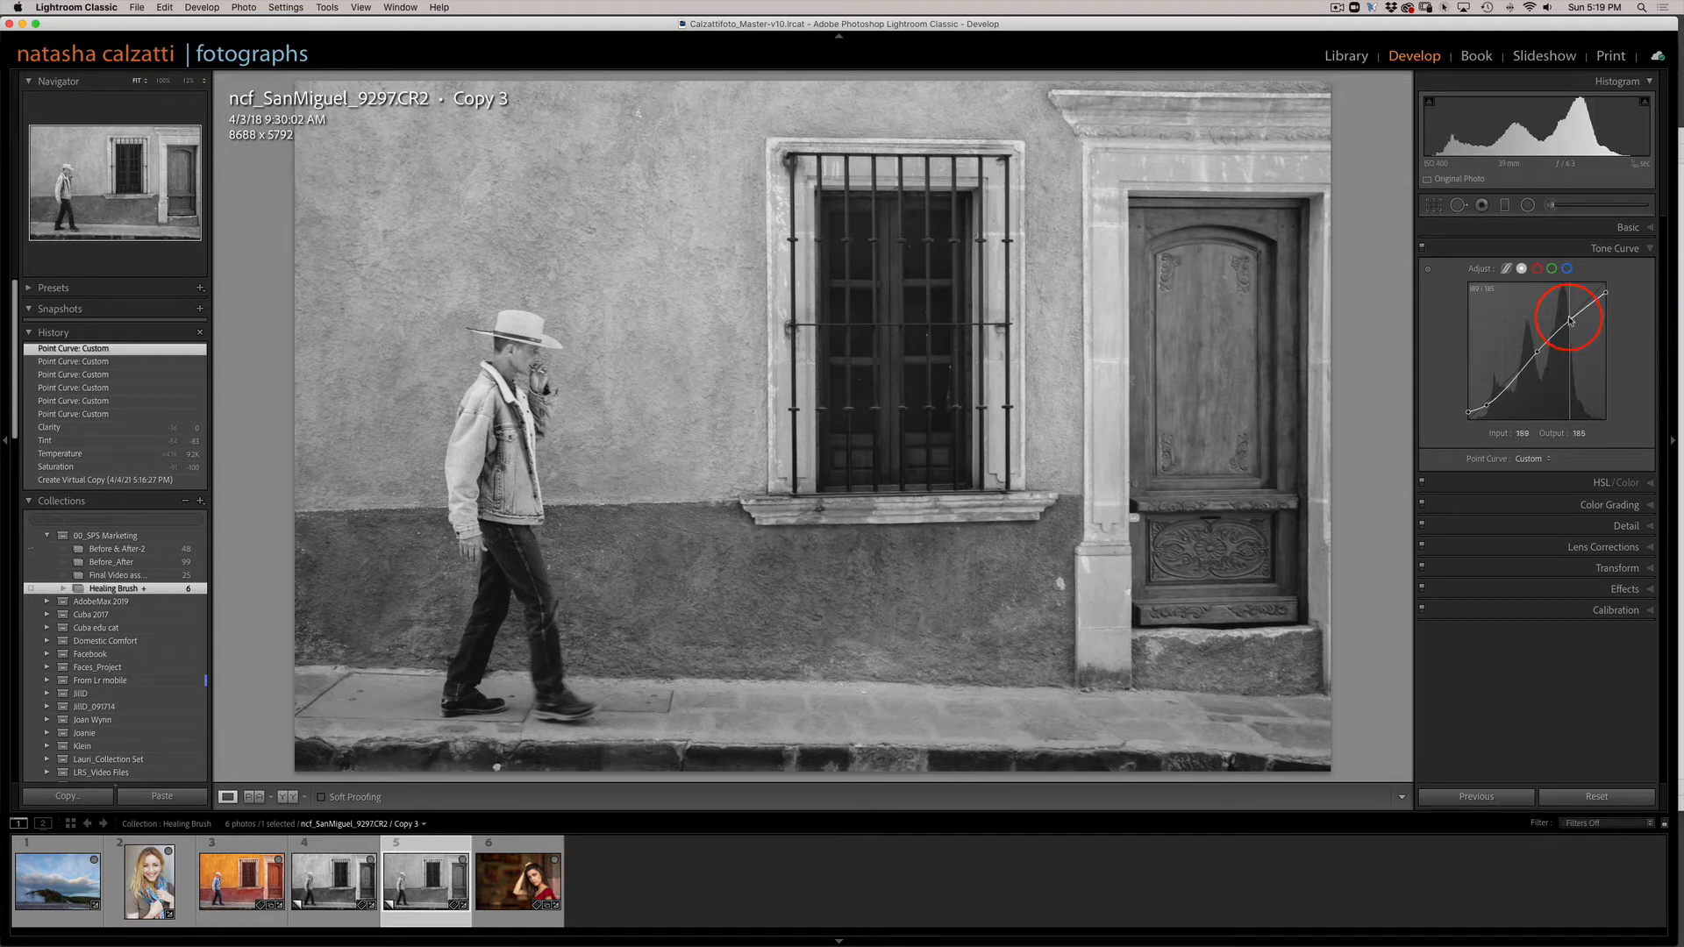
left_click_drag(1571, 320, 1571, 318)
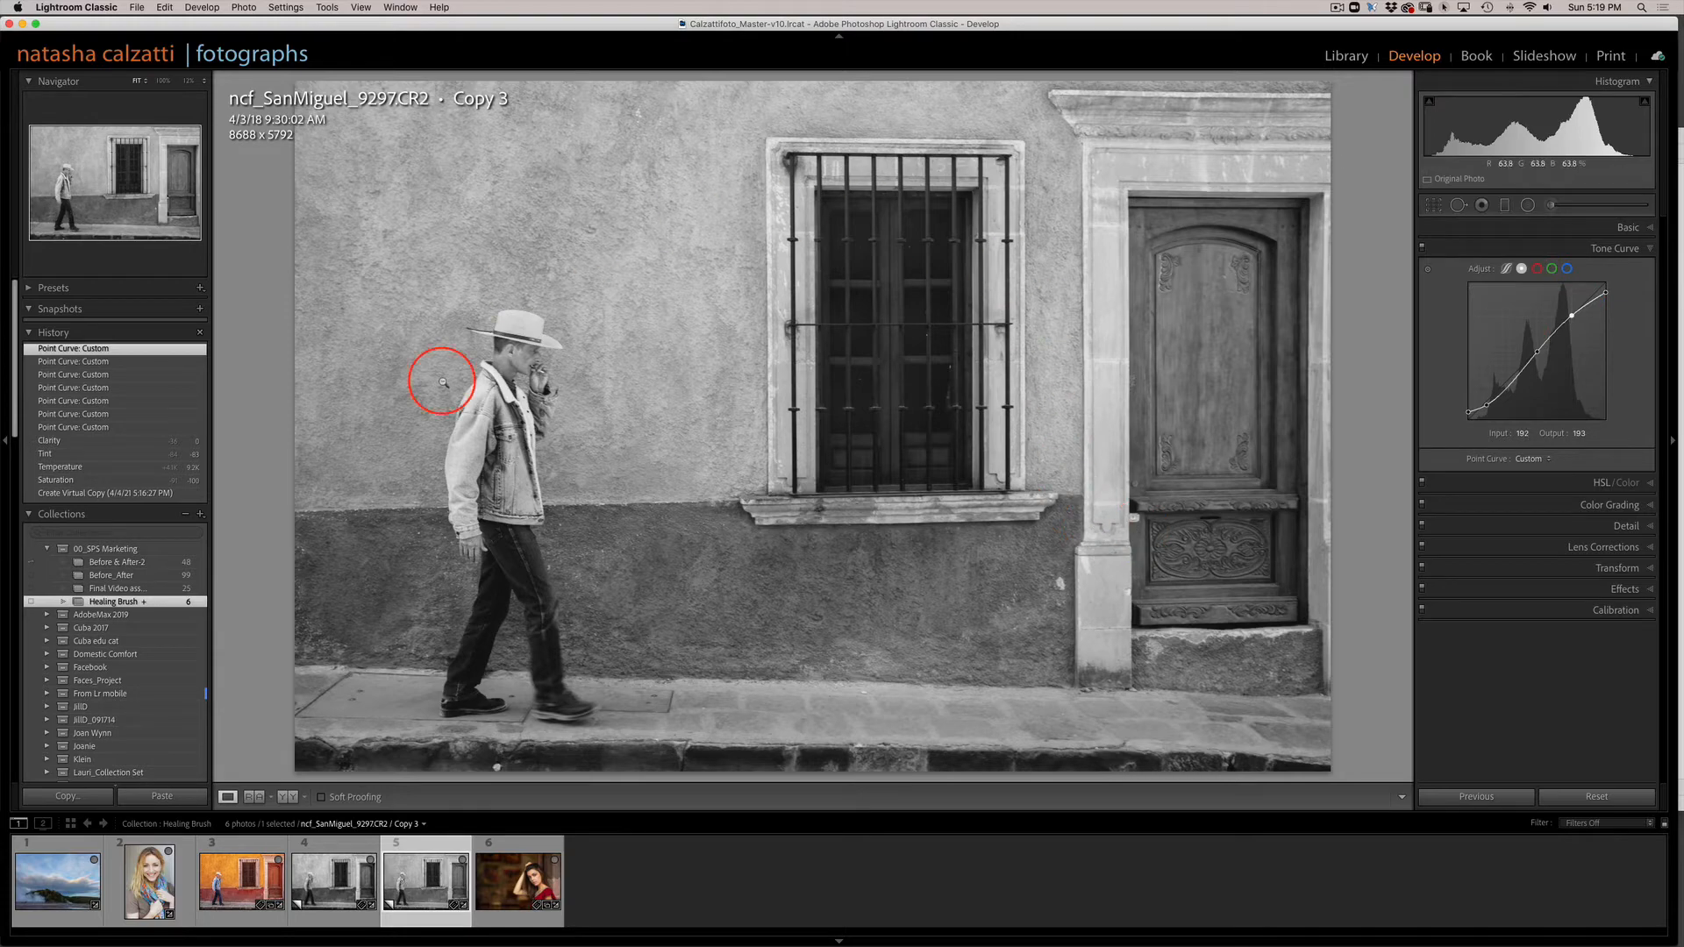
Step: Compare the photo without and with the Tone Curve, and lower its shadow point to 36/26 and midtone point to 125/111
left_click(1422, 255)
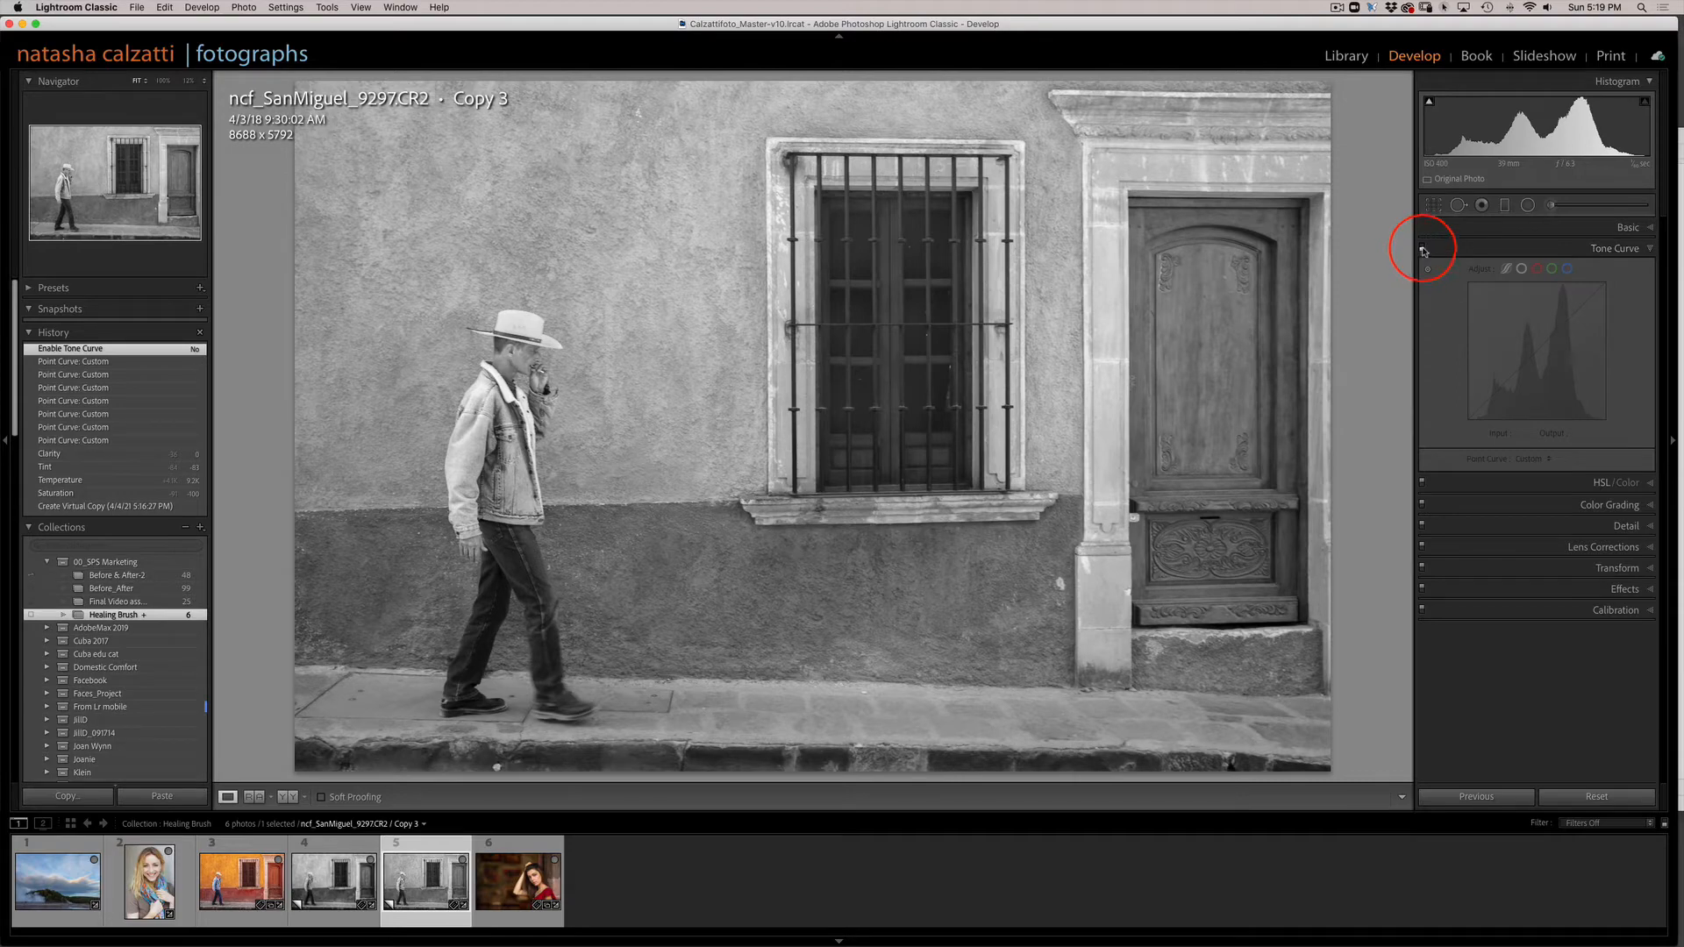
left_click(1422, 253)
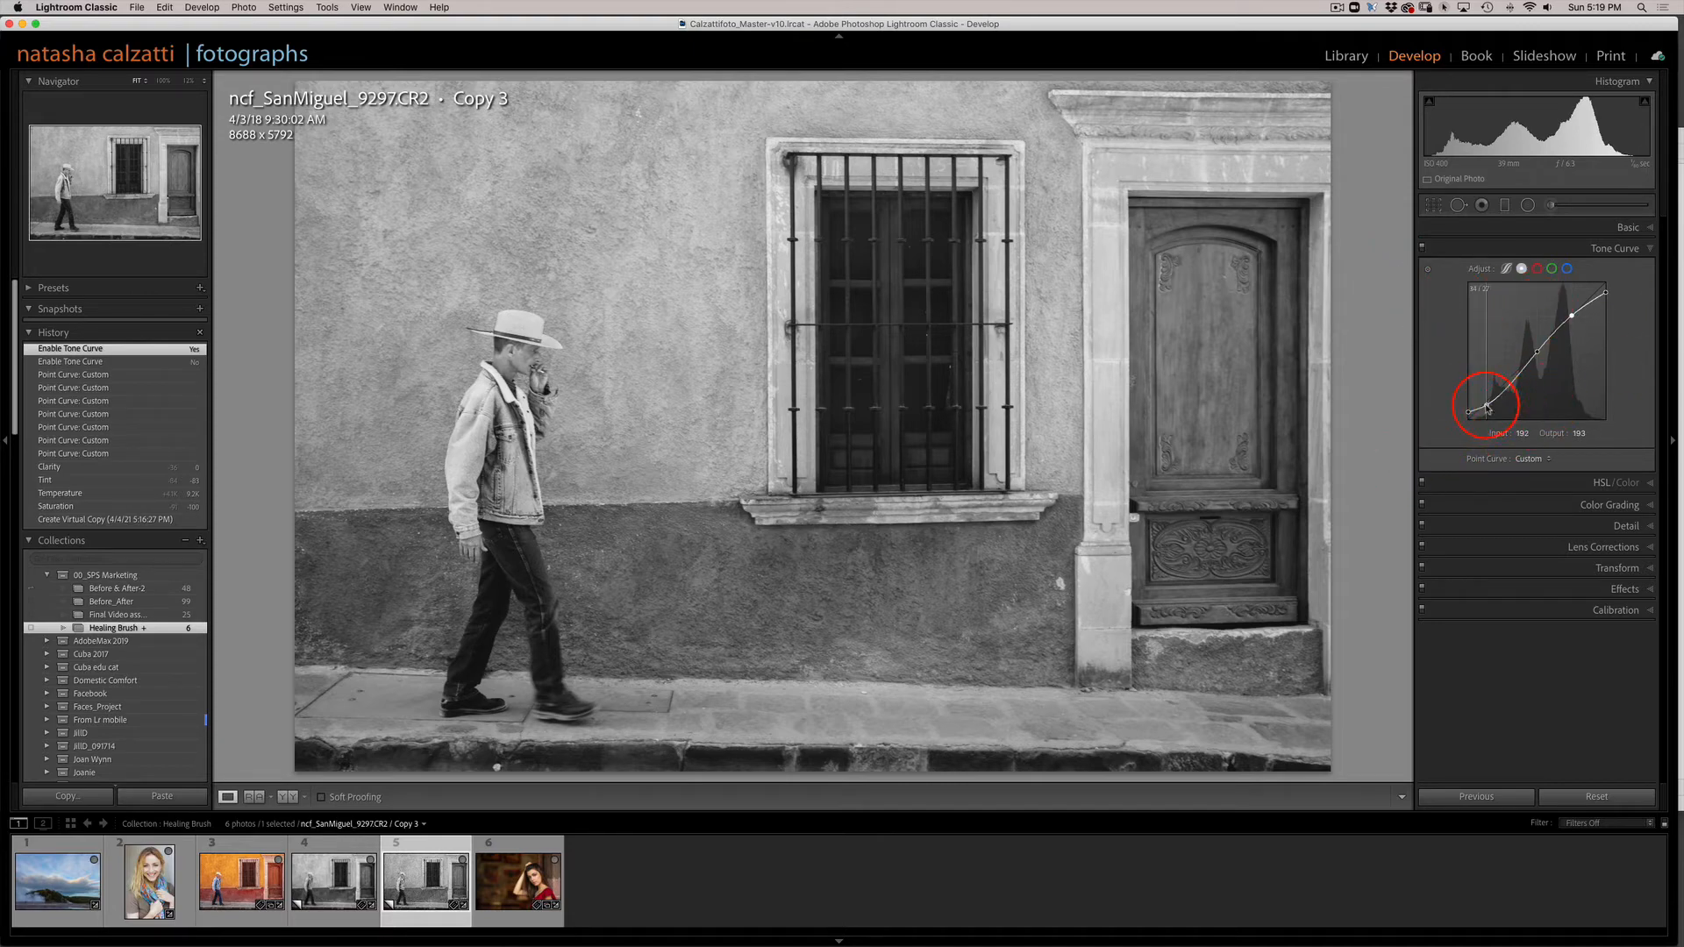
left_click_drag(1486, 406, 1488, 409)
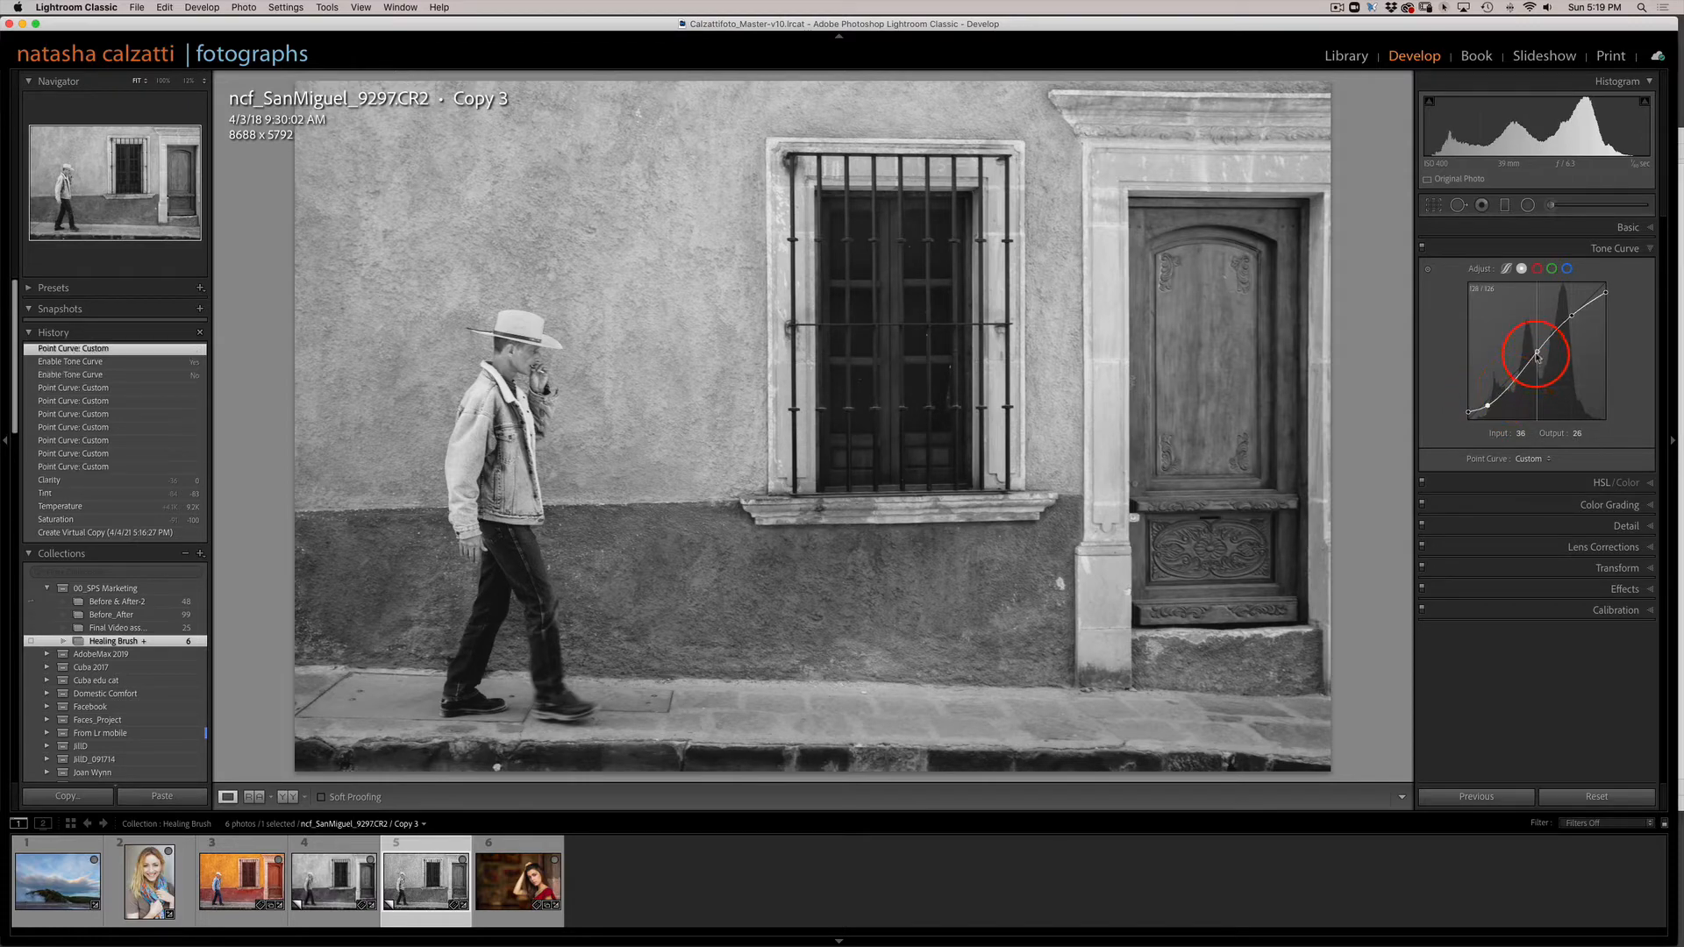
left_click_drag(1537, 357, 1537, 367)
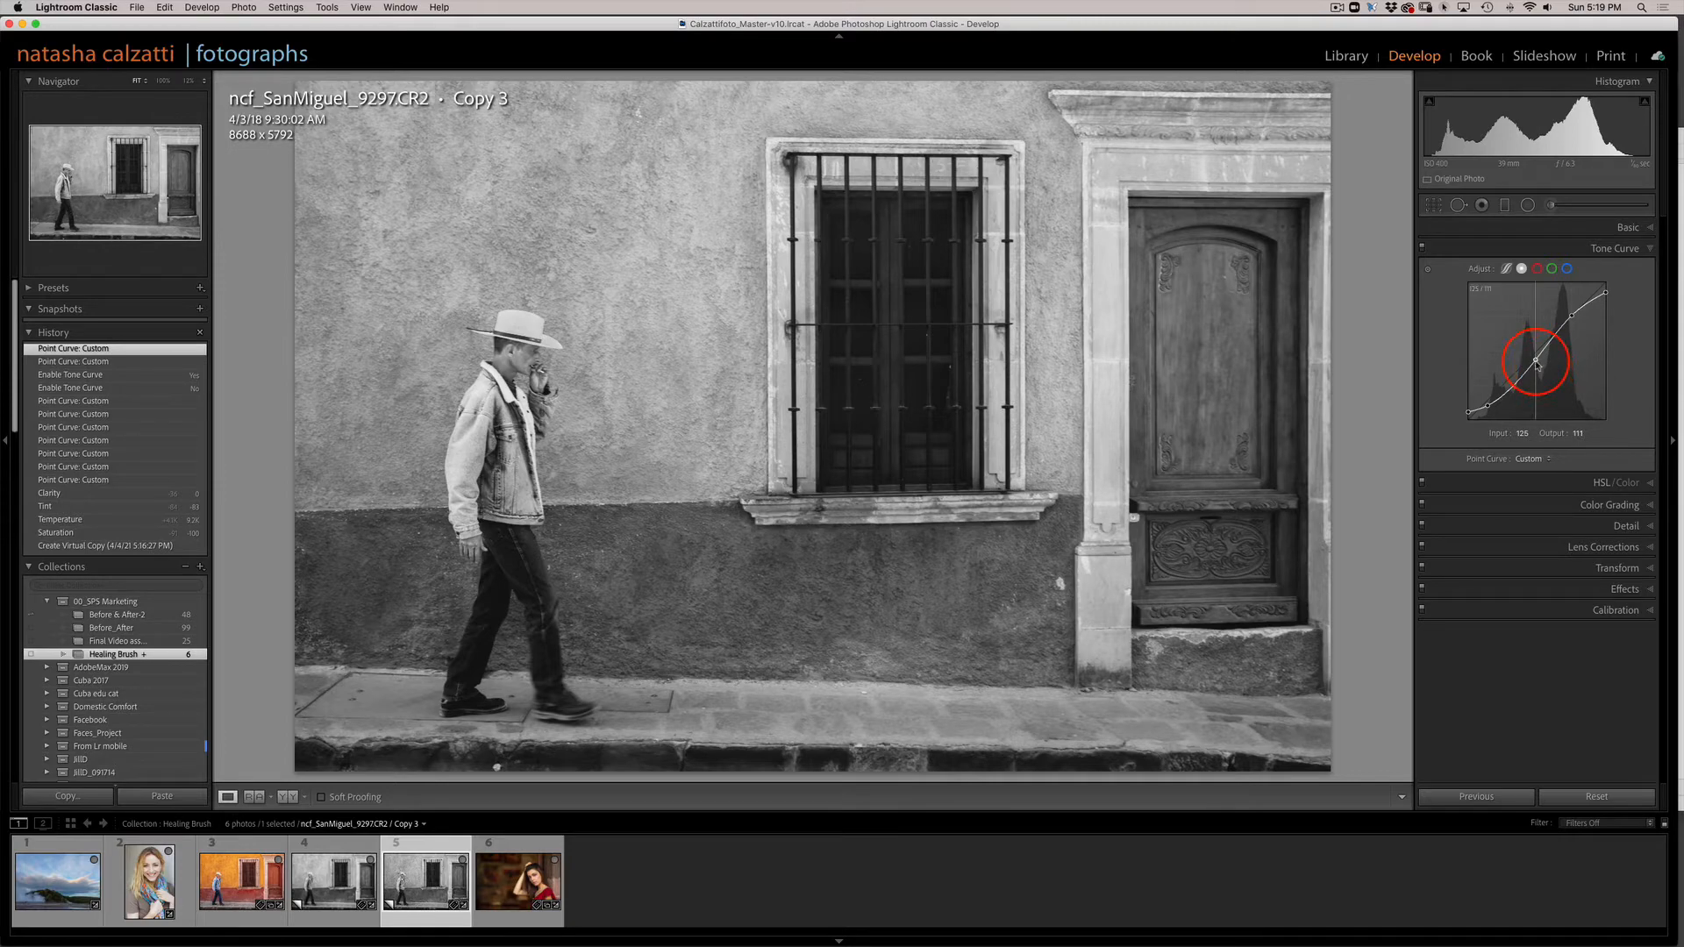
Step: Add a radial filter over the man's face with Clarity 83, Shadows -67, slightly raised Highlights and Exposure -0.10
left_click(1527, 204)
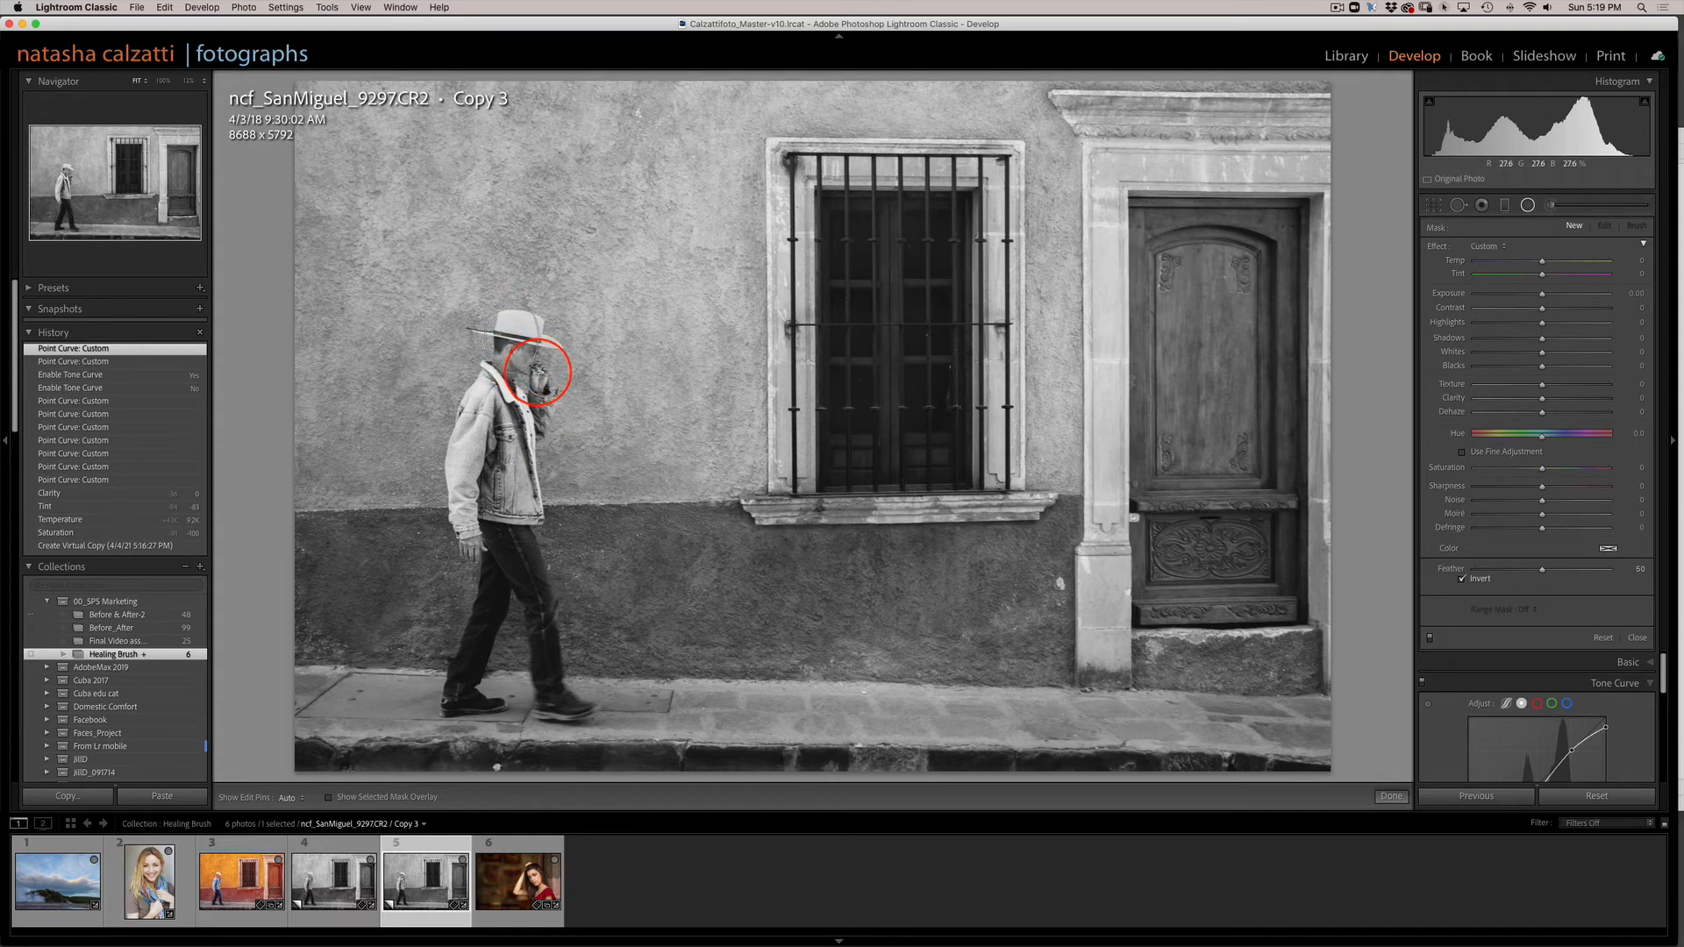
mouse_move(539, 372)
left_mouse_down()
mouse_move(522, 349)
mouse_move(549, 354)
left_mouse_up()
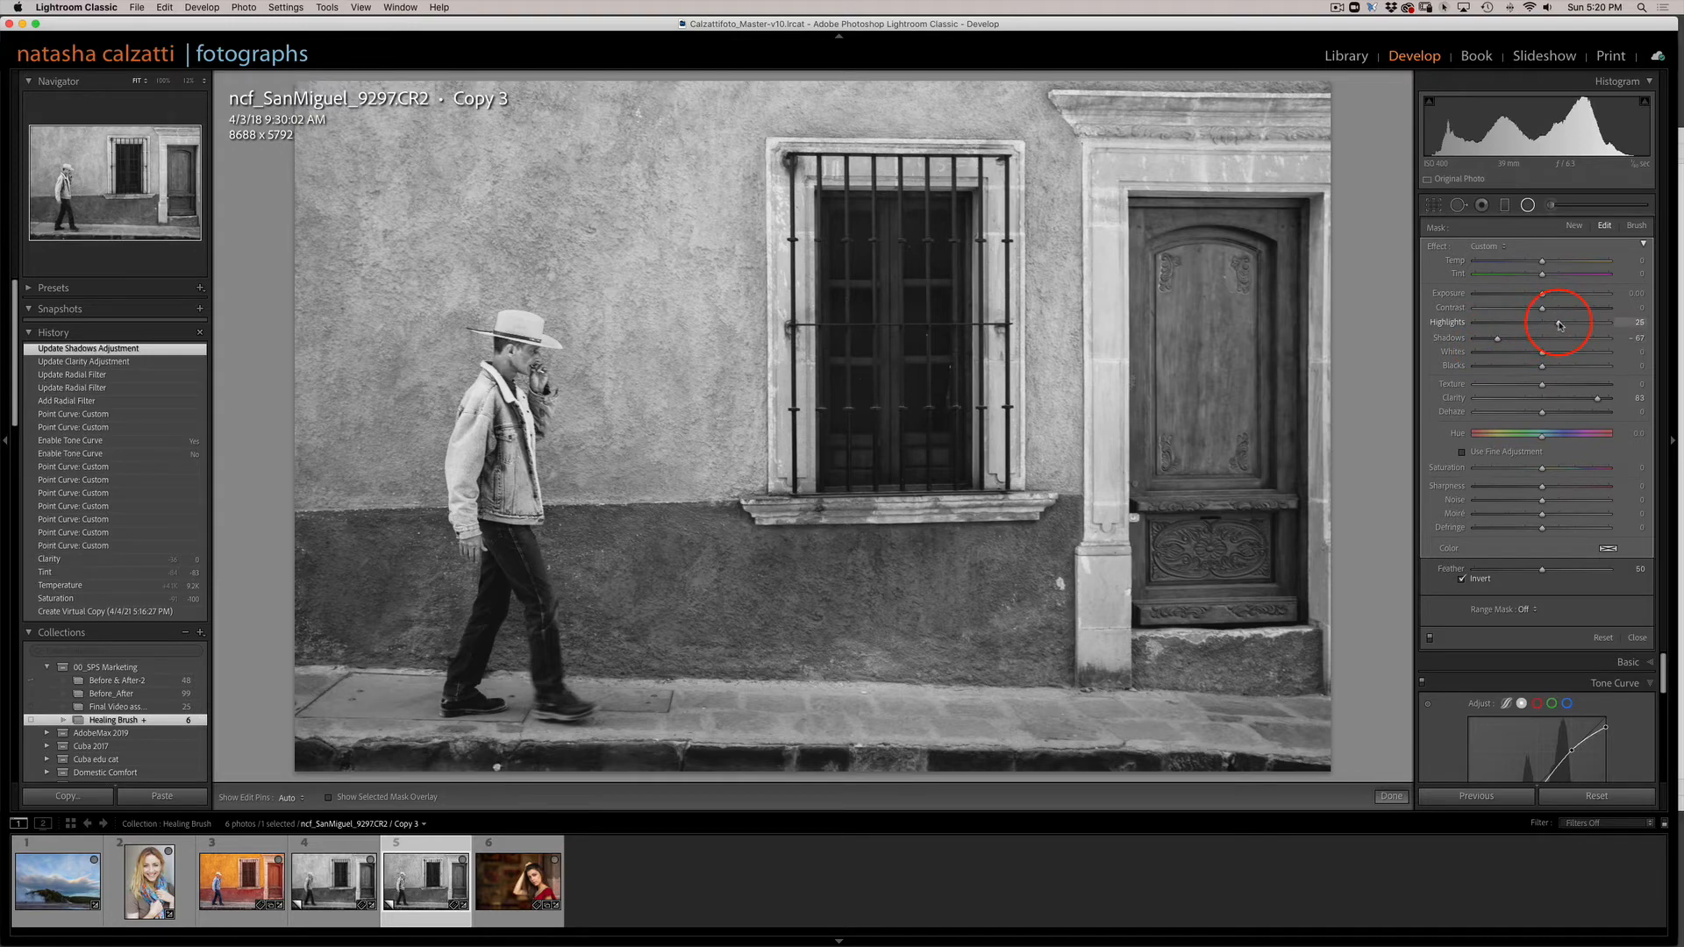
left_click_drag(1559, 324, 1560, 325)
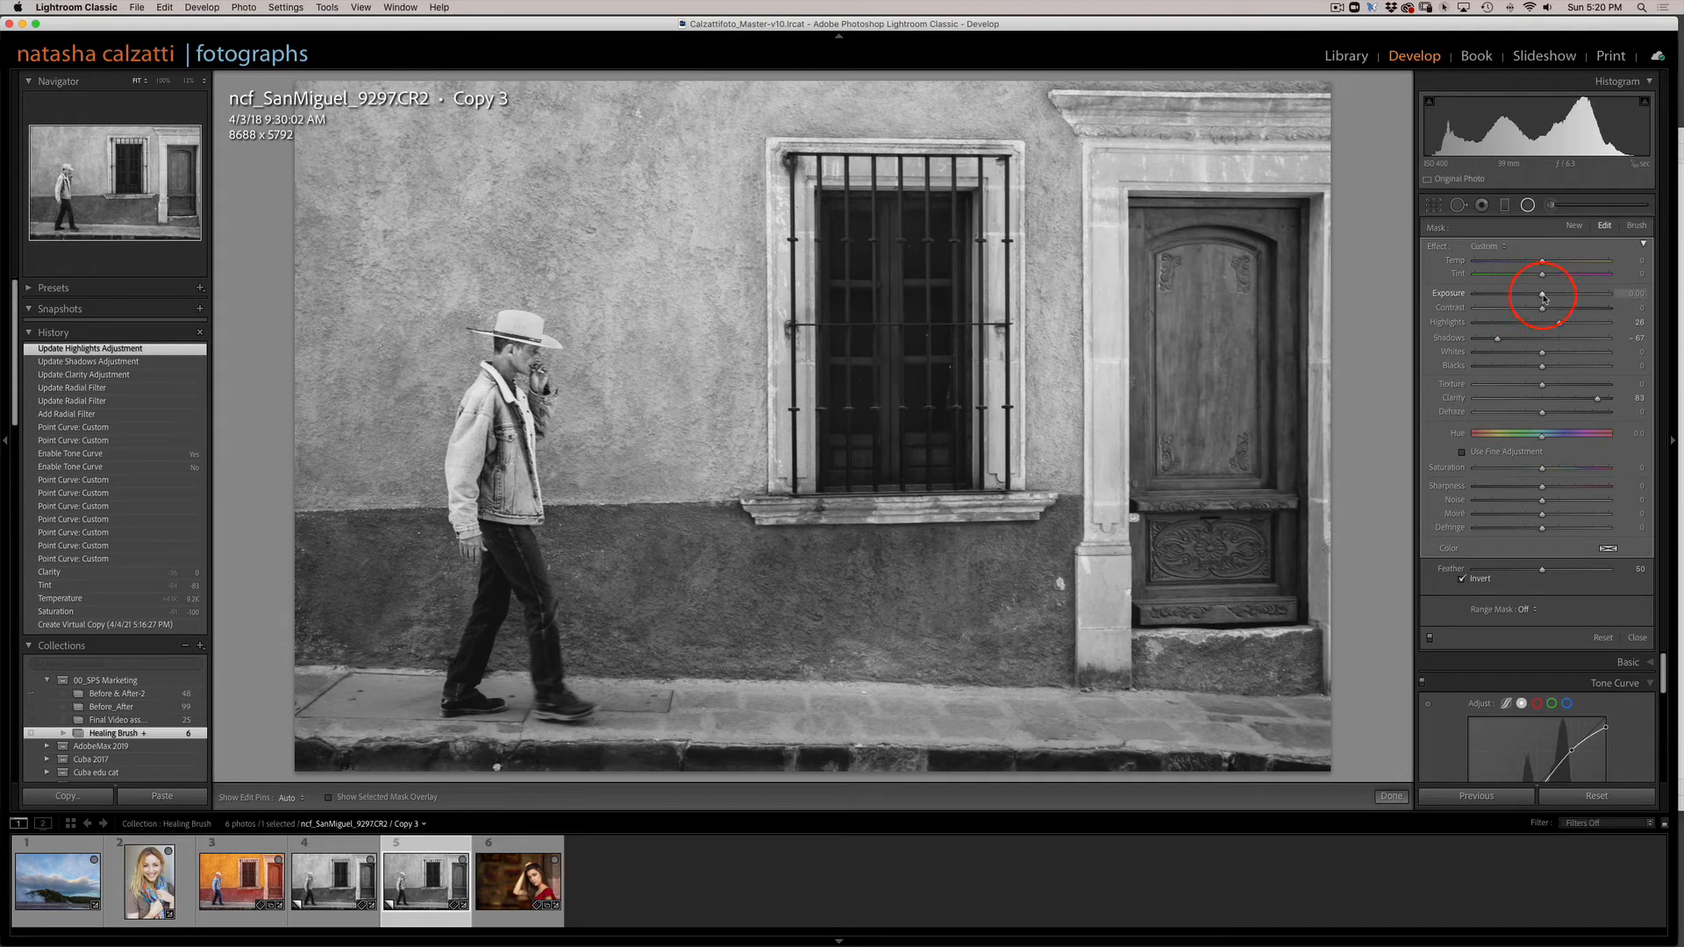
left_click_drag(1541, 297, 1538, 297)
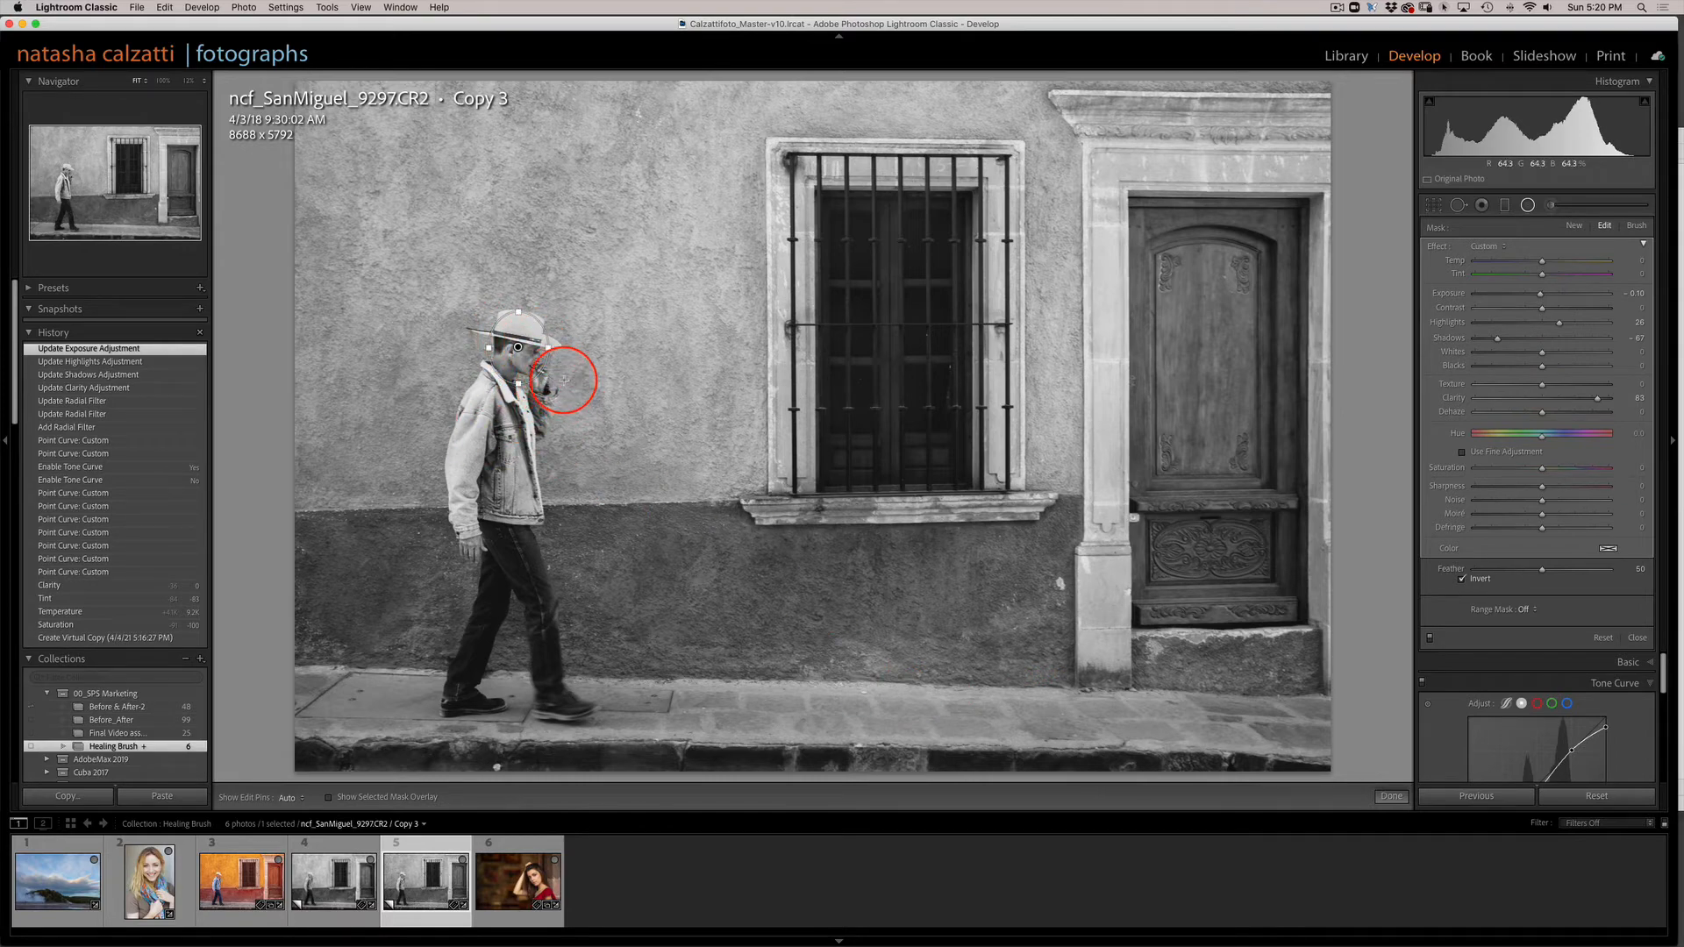
Step: Duplicate the face's radial filter and move the duplicate onto the man's jacket
right_click(535, 363)
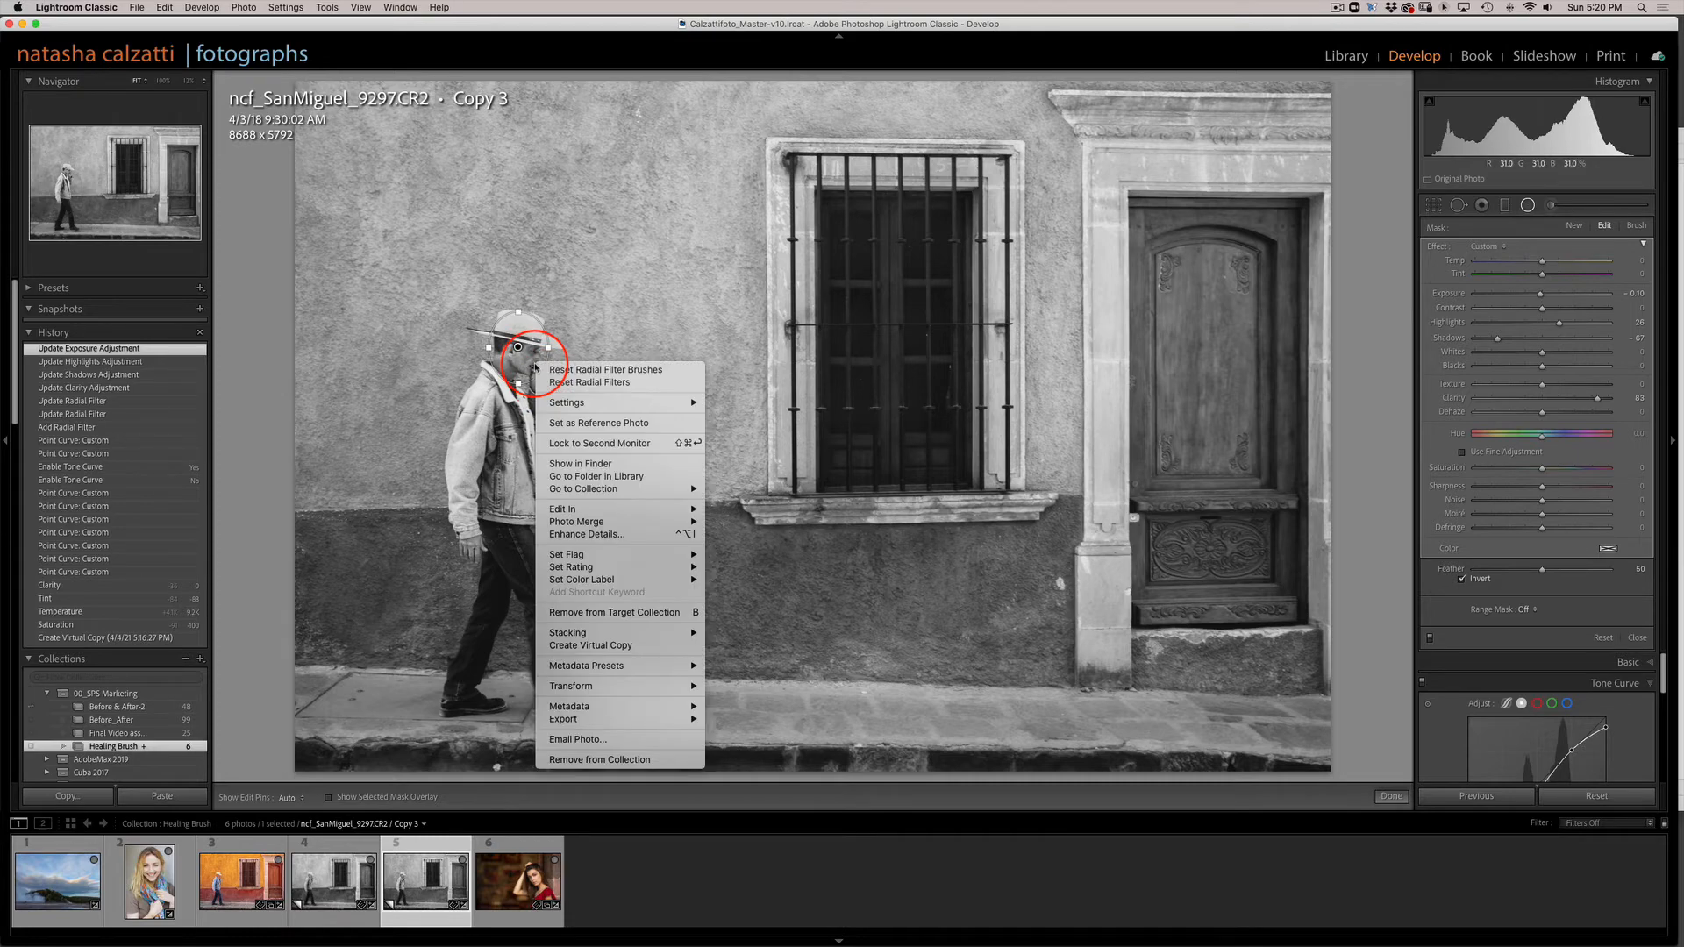
key("Escape")
right_click(534, 350)
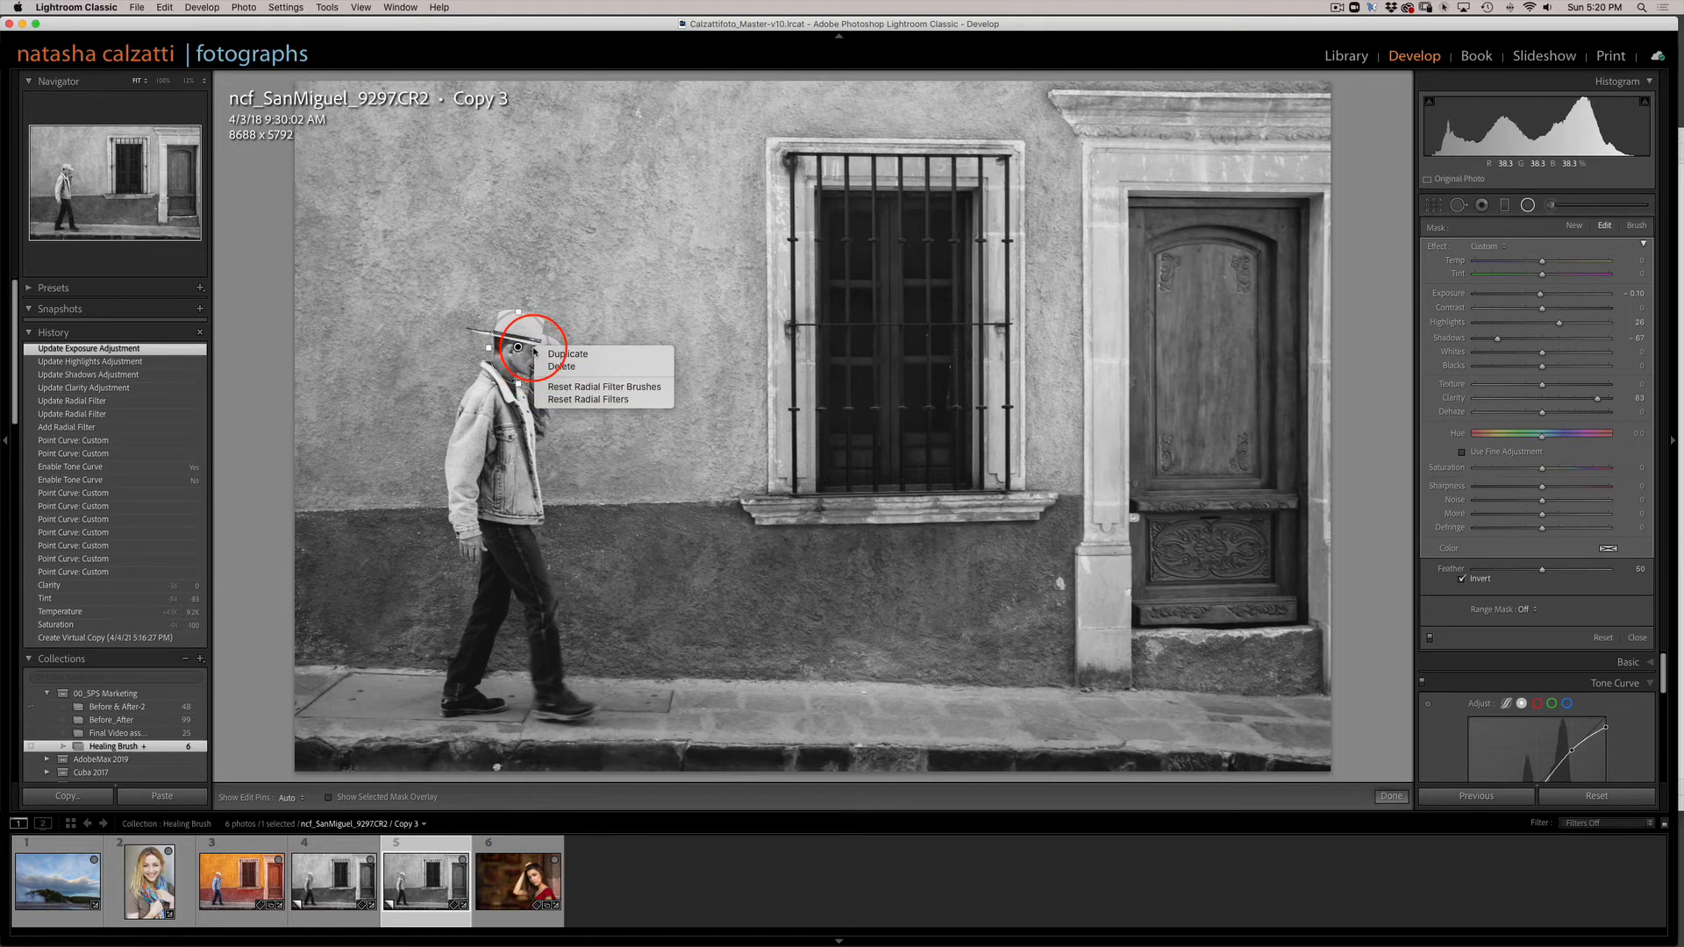
left_click(553, 354)
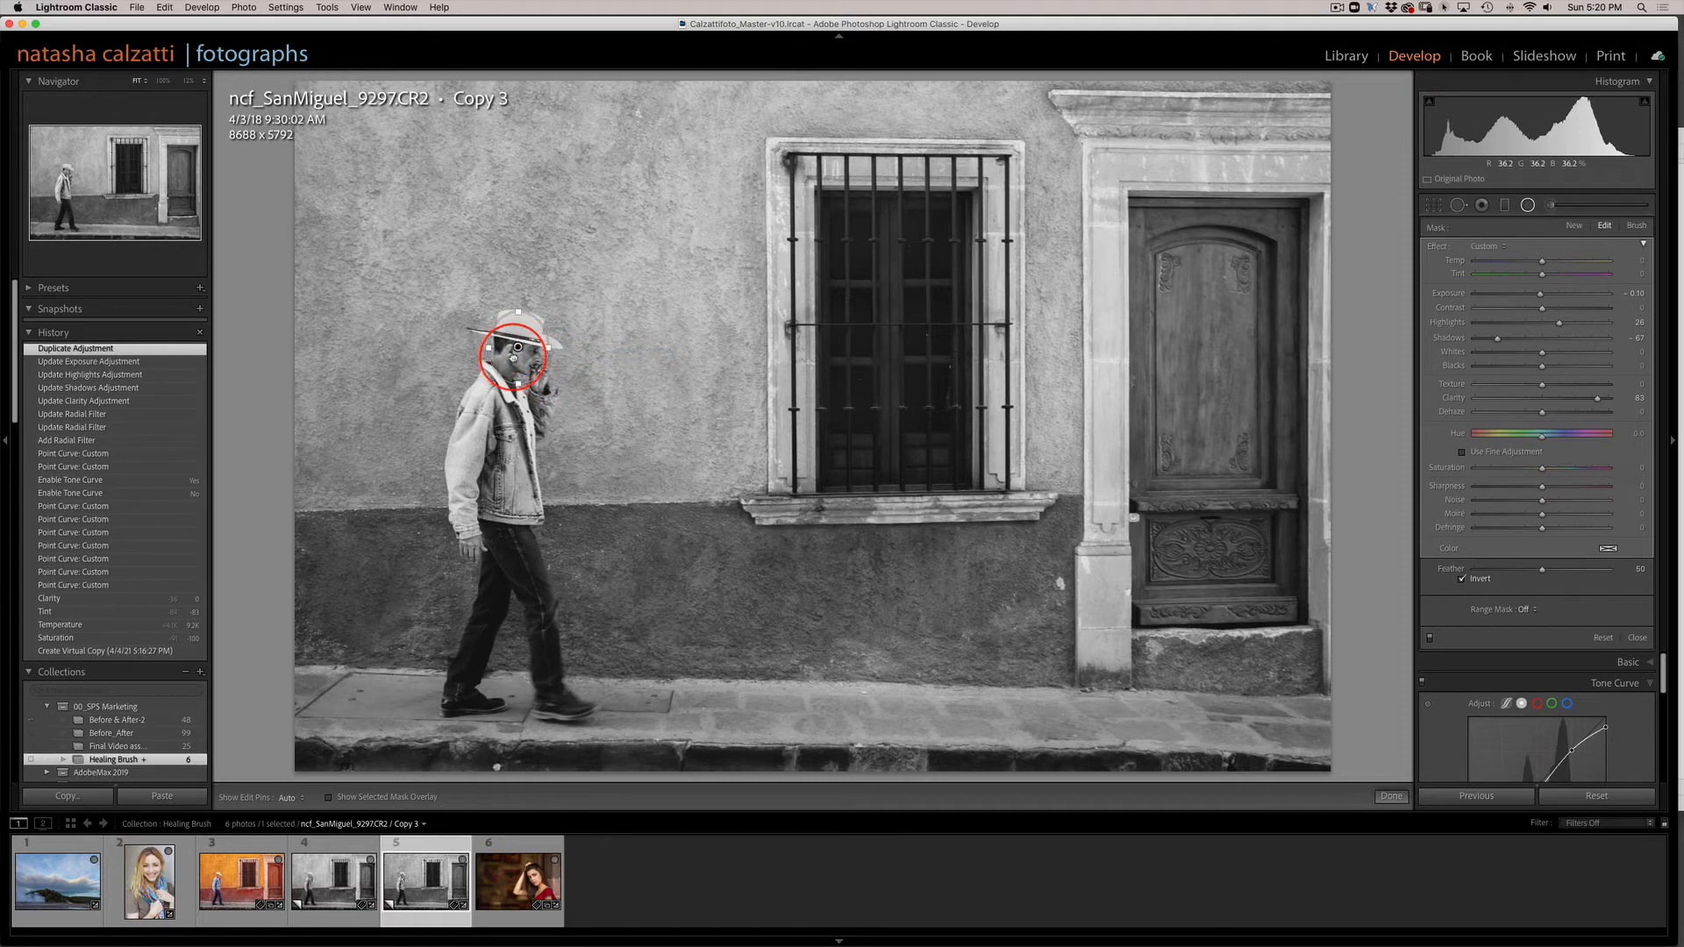
left_click_drag(515, 352, 491, 411)
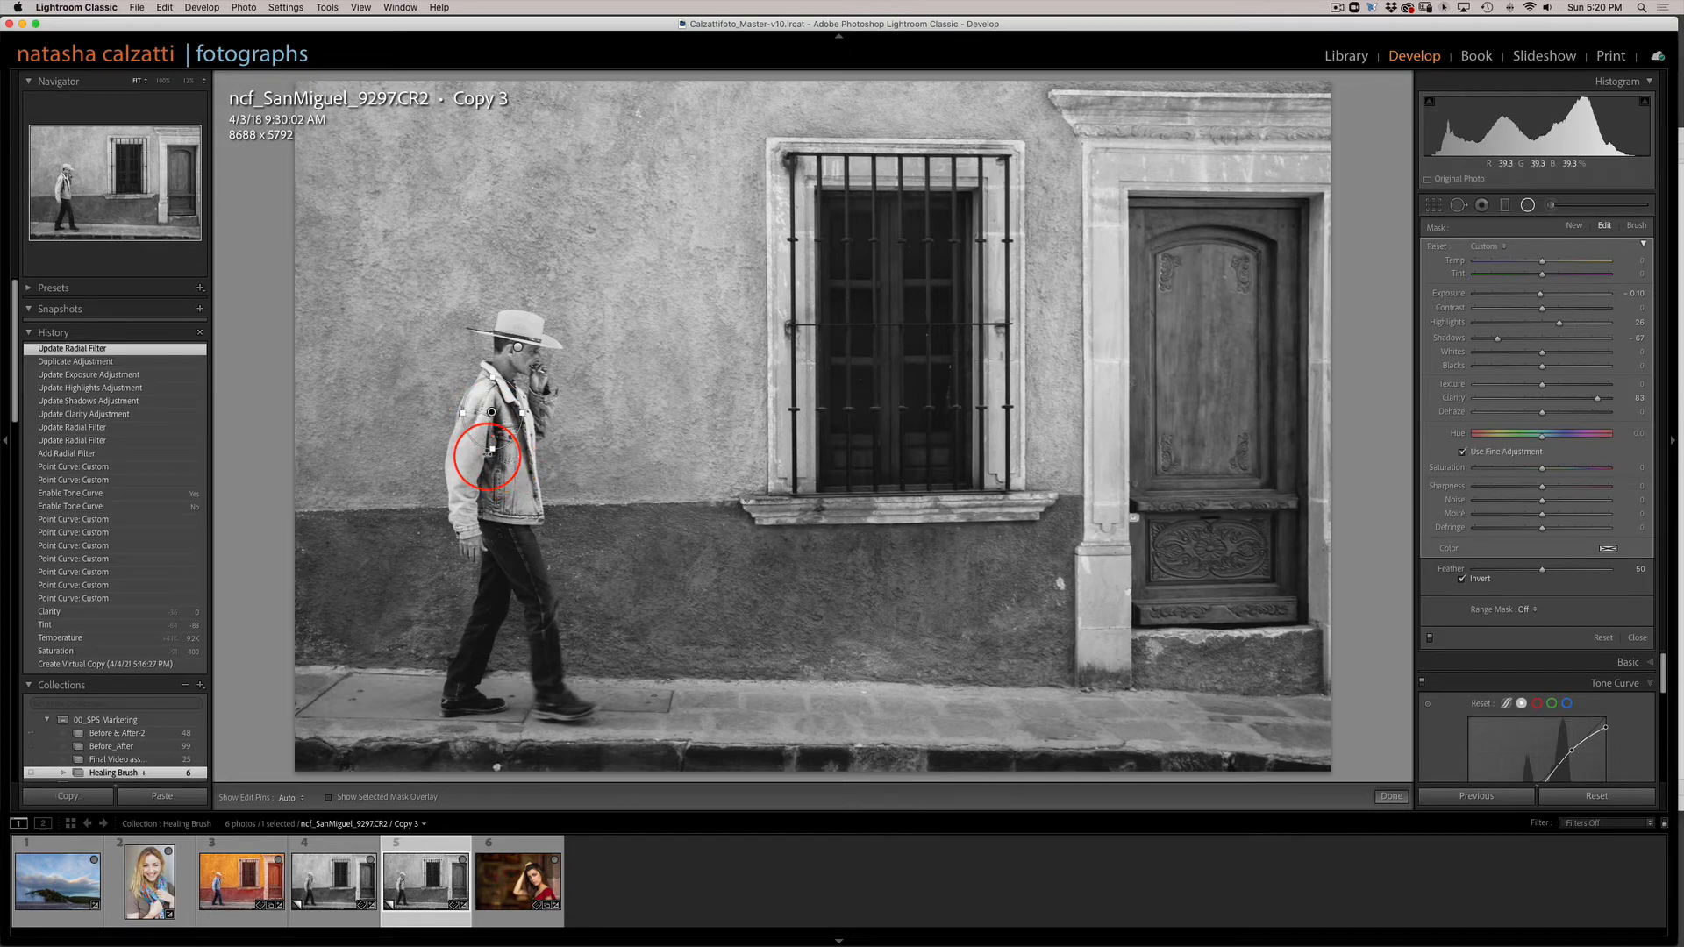
Step: Enlarge and position the duplicated radial filter to cover the jacket, and set its Exposure to -0.57
left_click_drag(492, 448, 455, 556)
left_click_drag(461, 465, 532, 467)
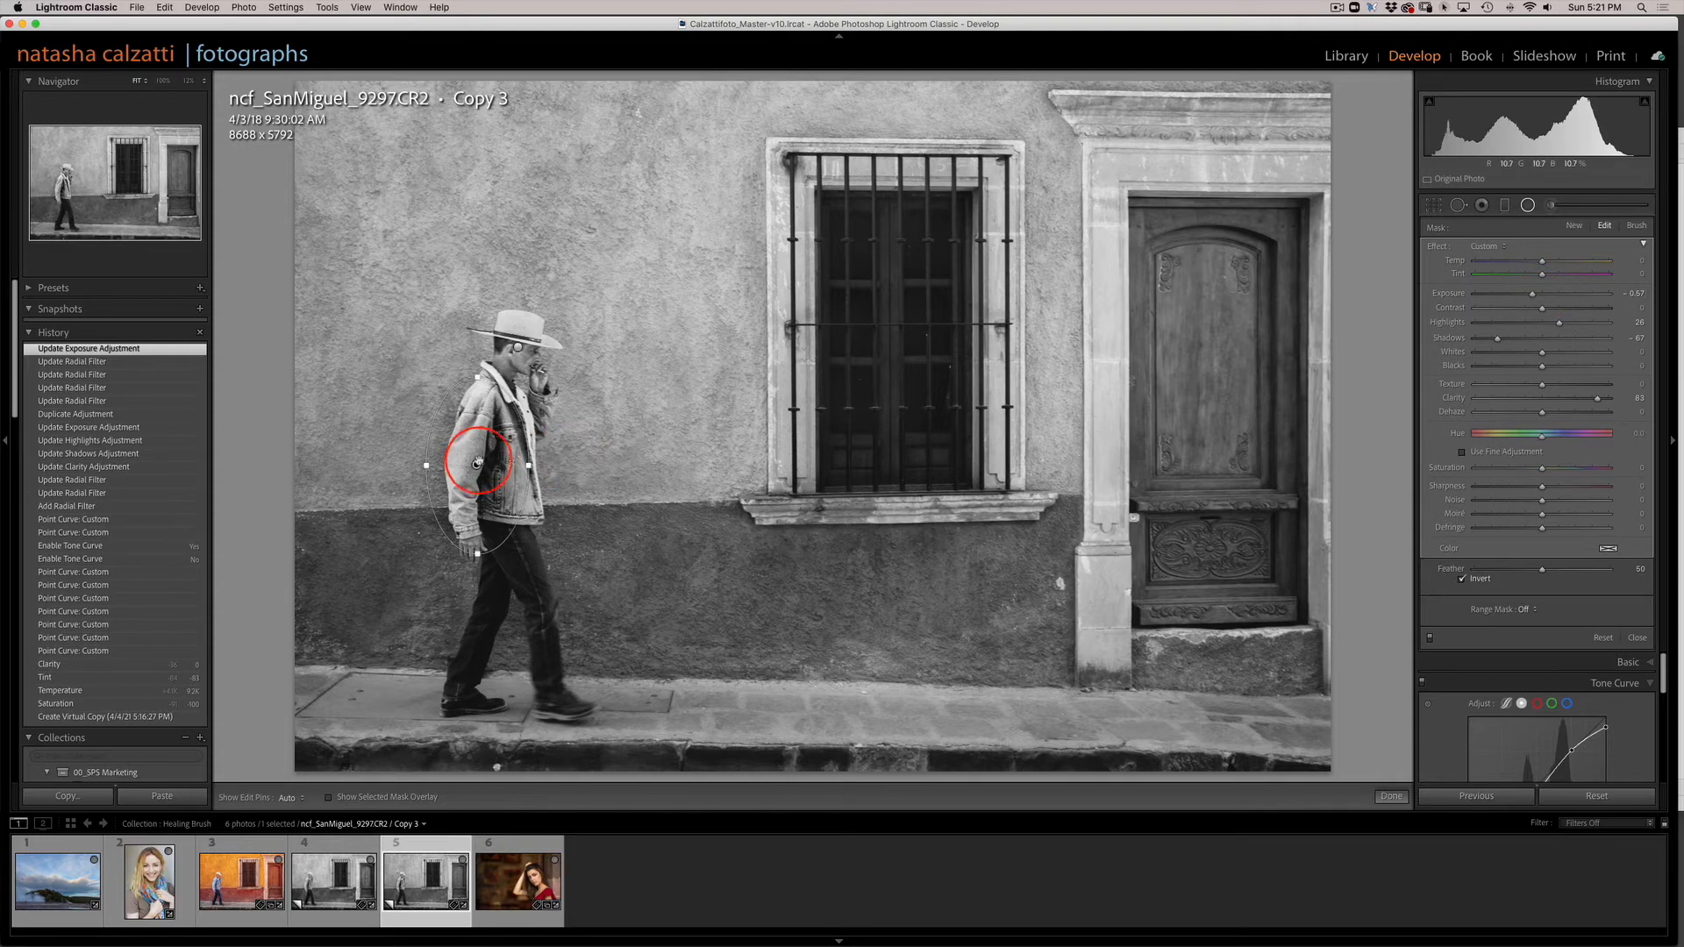
left_click_drag(480, 464, 484, 470)
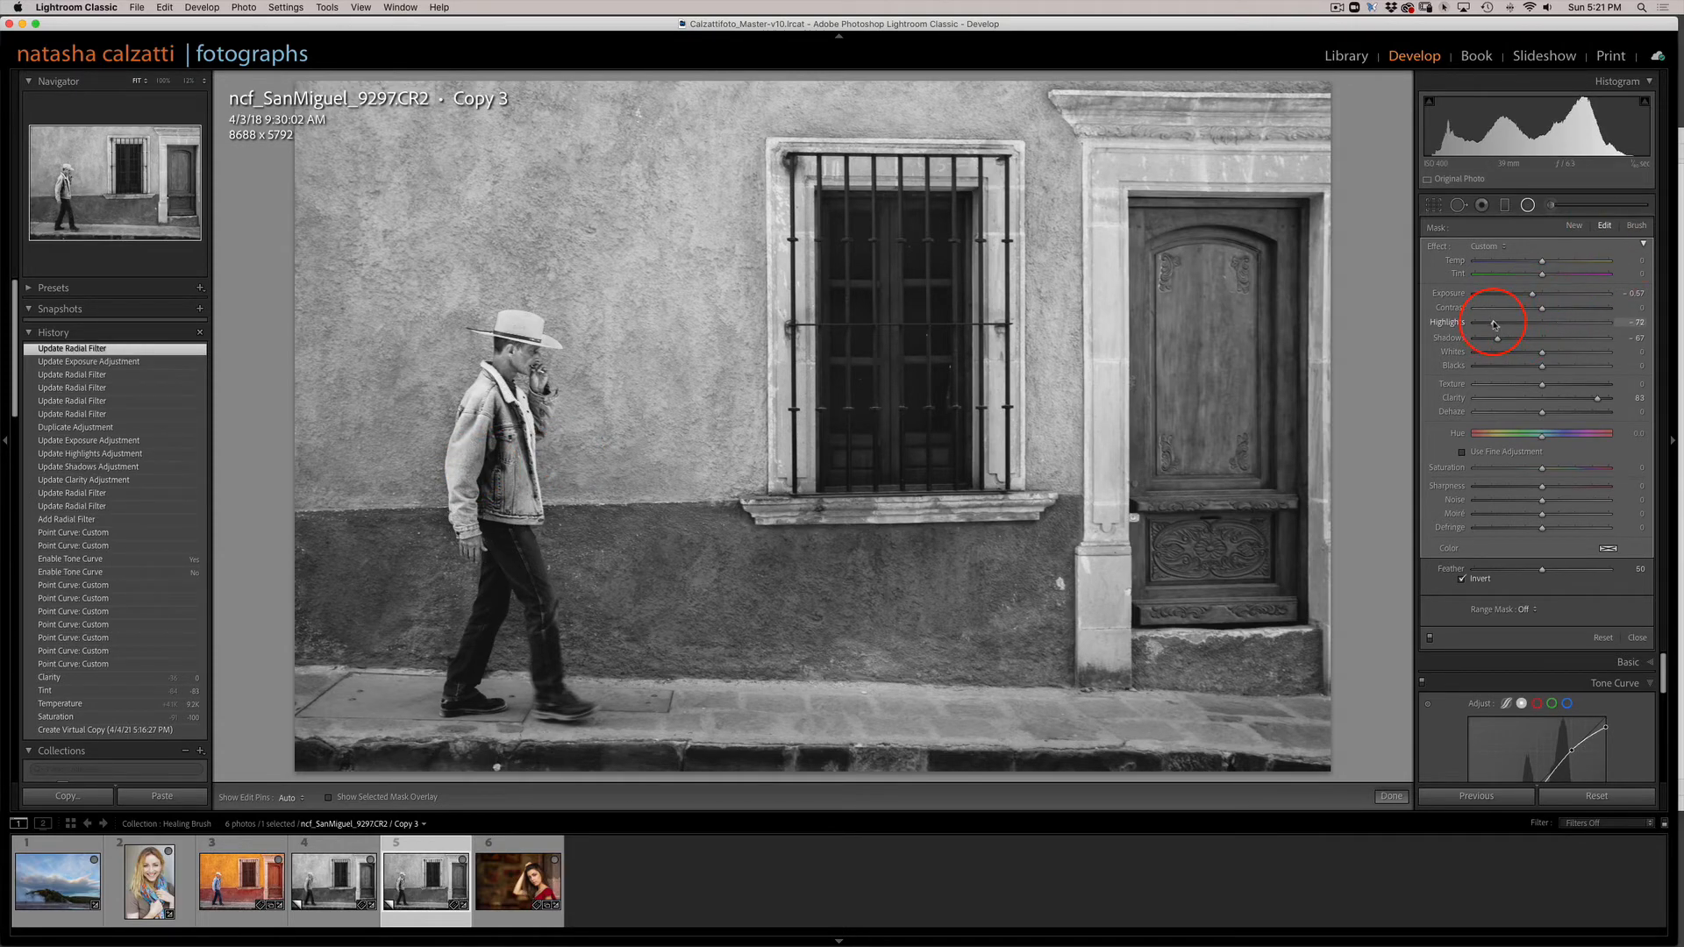
Step: Set the jacket filter's Highlights to -63, nudge it over the jacket, slightly lower Exposure, reduce Clarity to about 31, and close the tool
left_click_drag(1495, 324, 1493, 325)
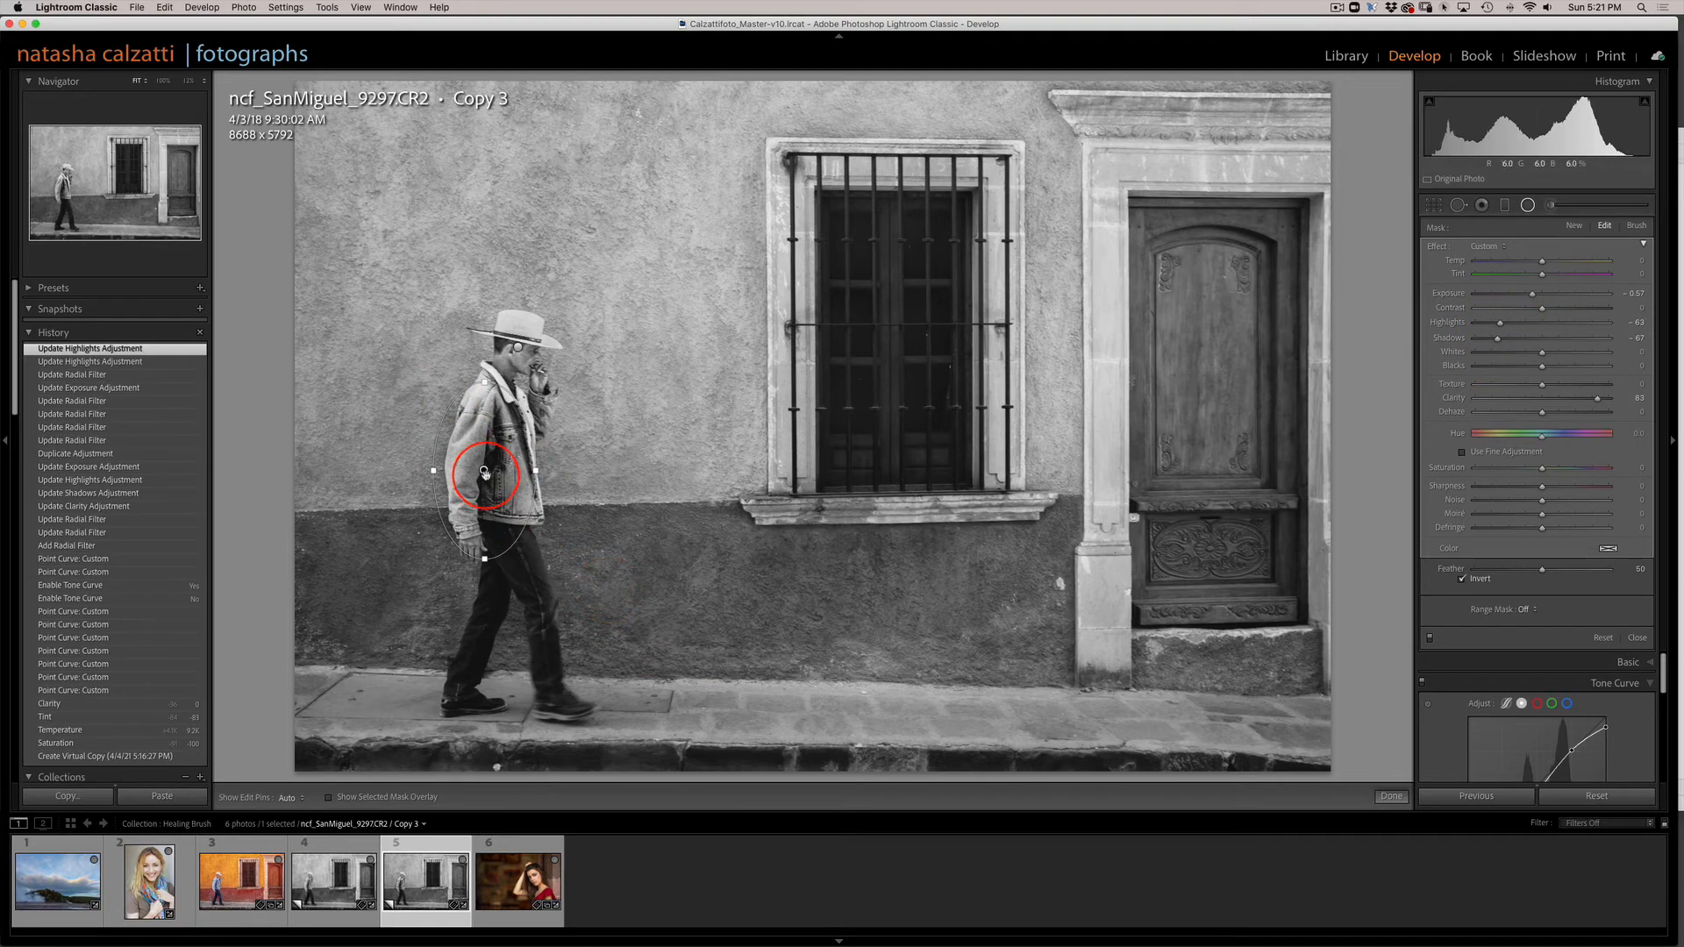
left_click_drag(483, 469, 491, 466)
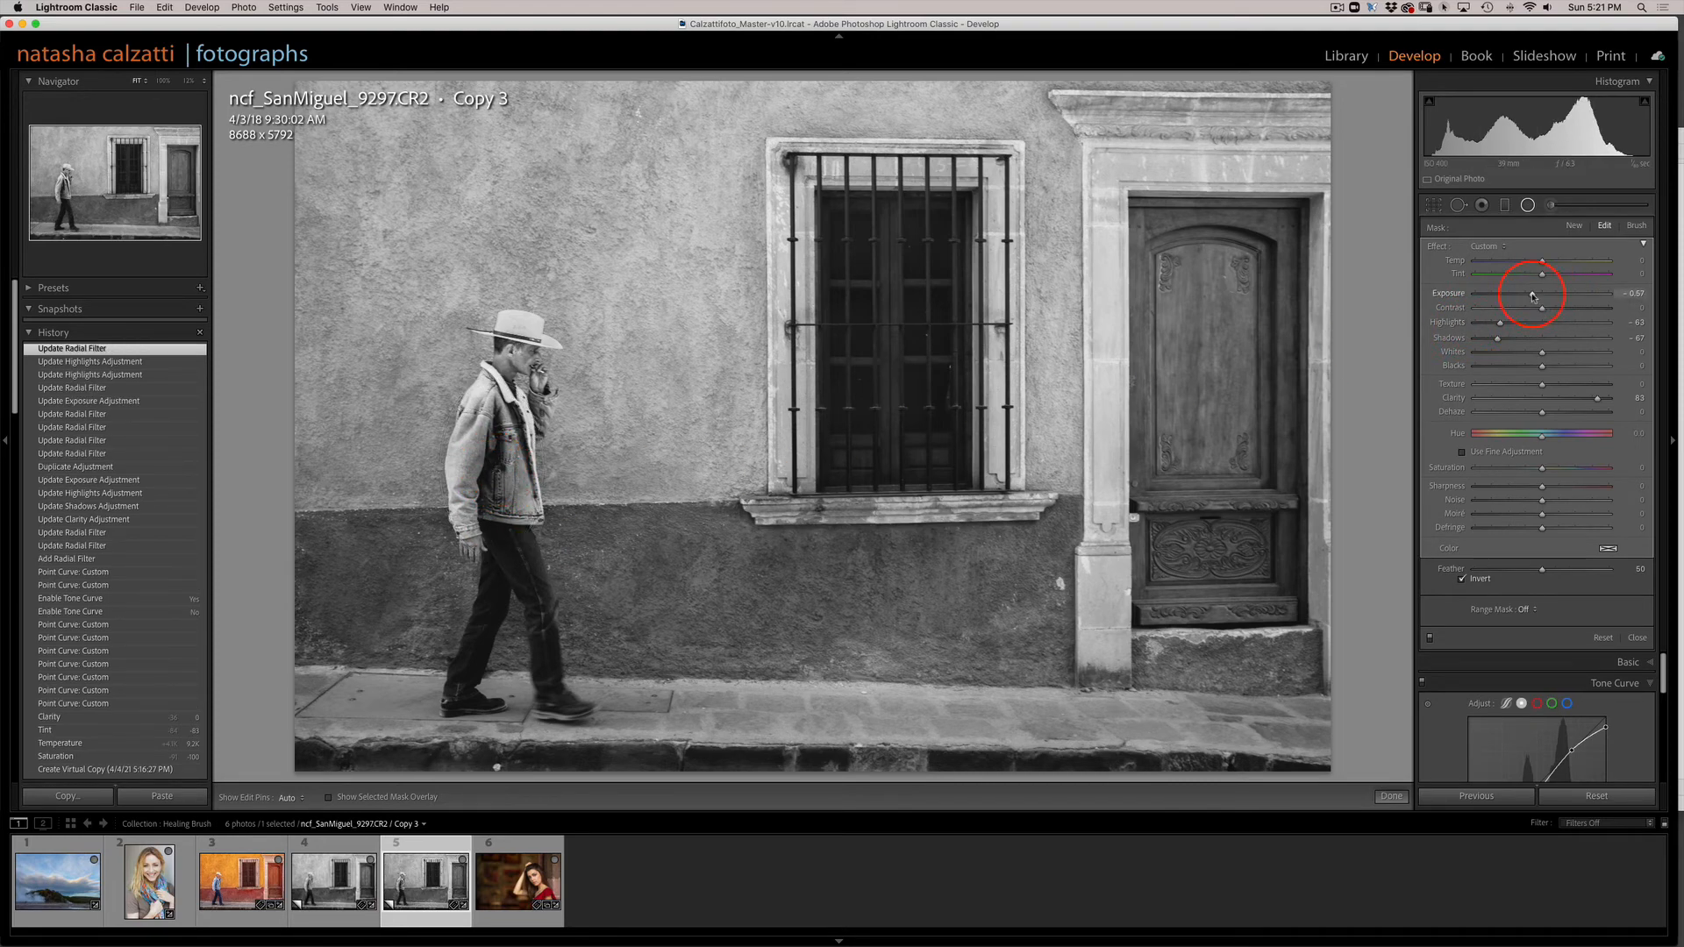
left_click_drag(1538, 296, 1526, 312)
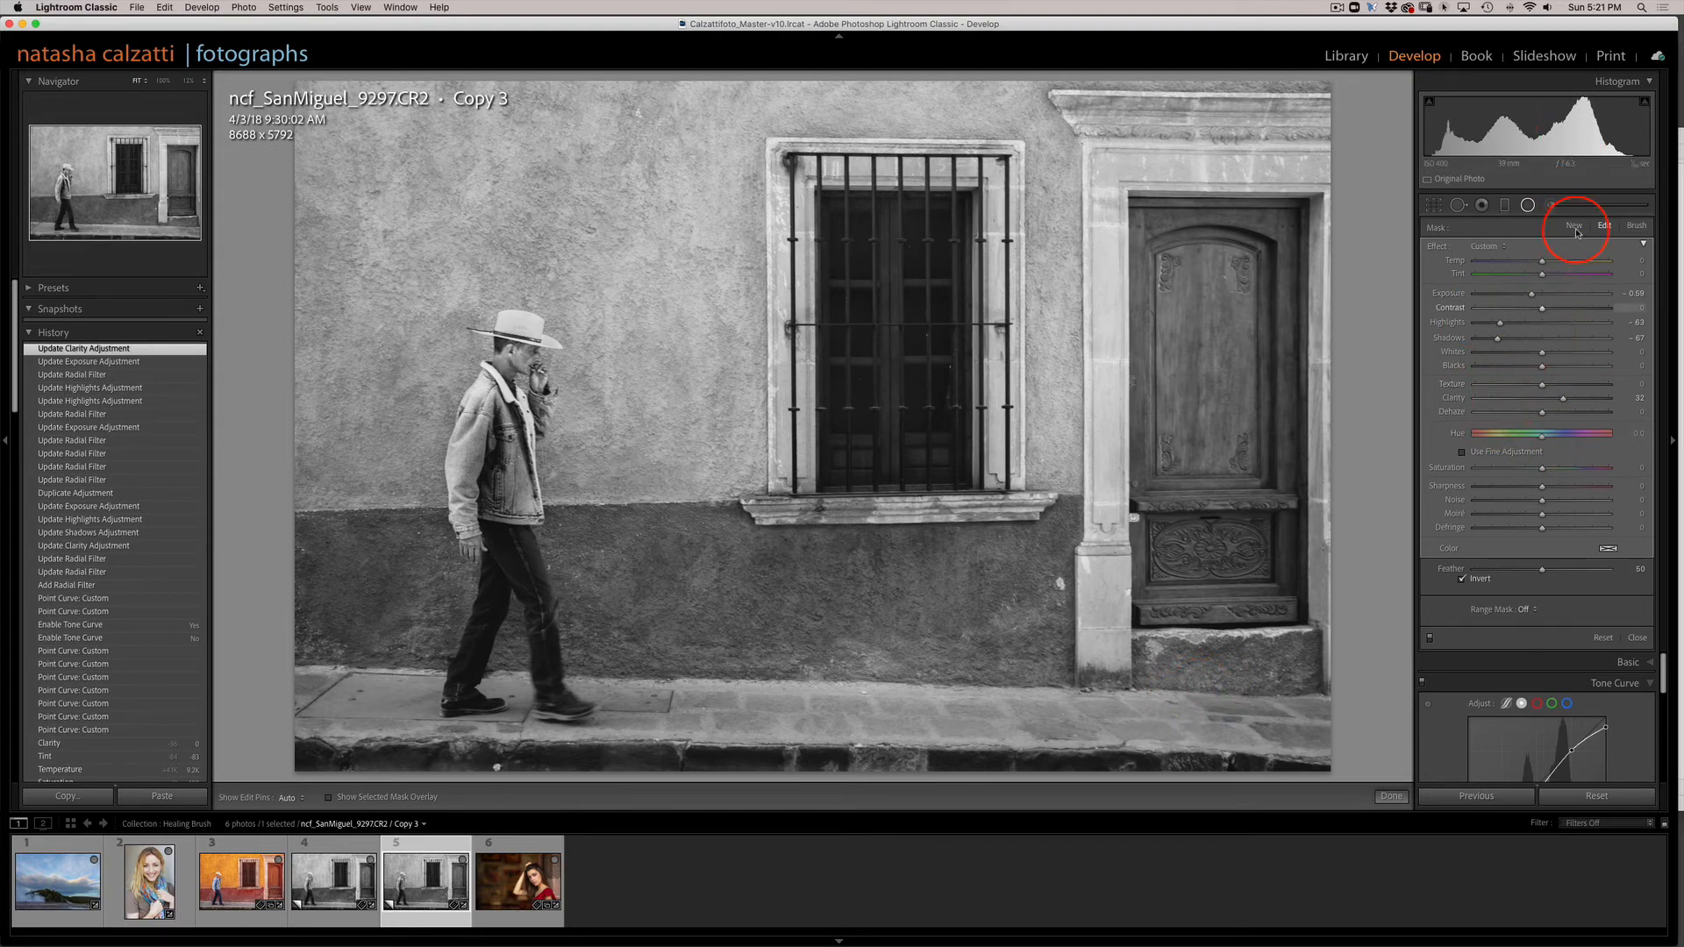
left_click(1527, 204)
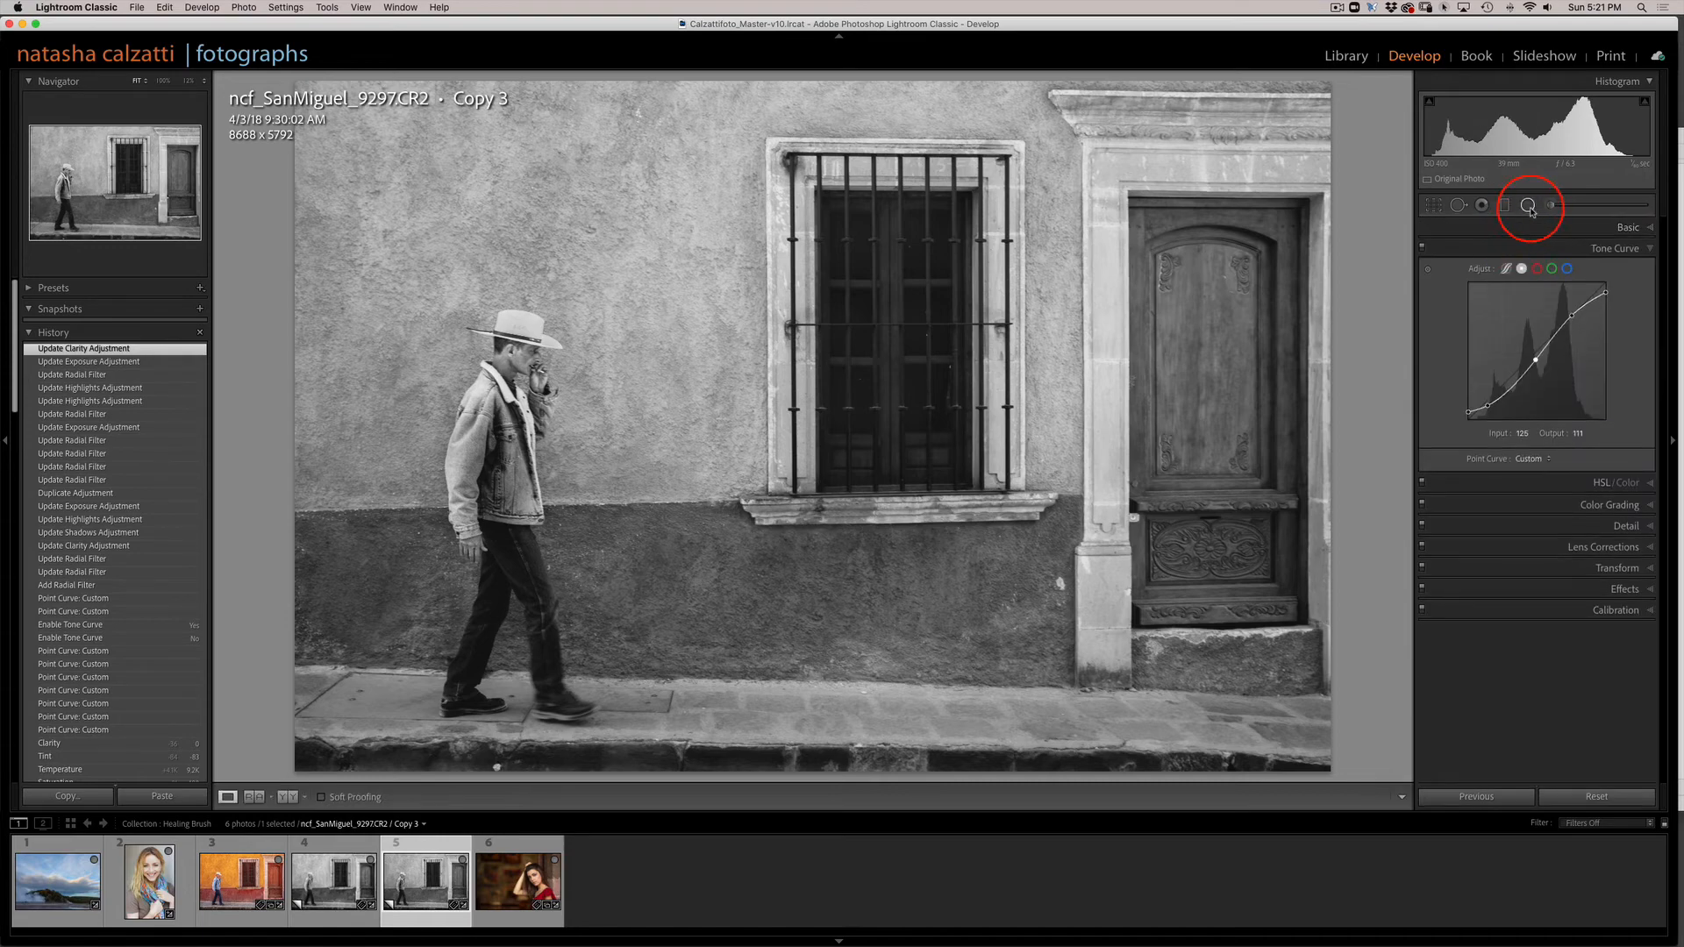
Step: Add a large radial filter around the man and part of the window, and turn off Invert so it affects the area outside
left_click(1527, 207)
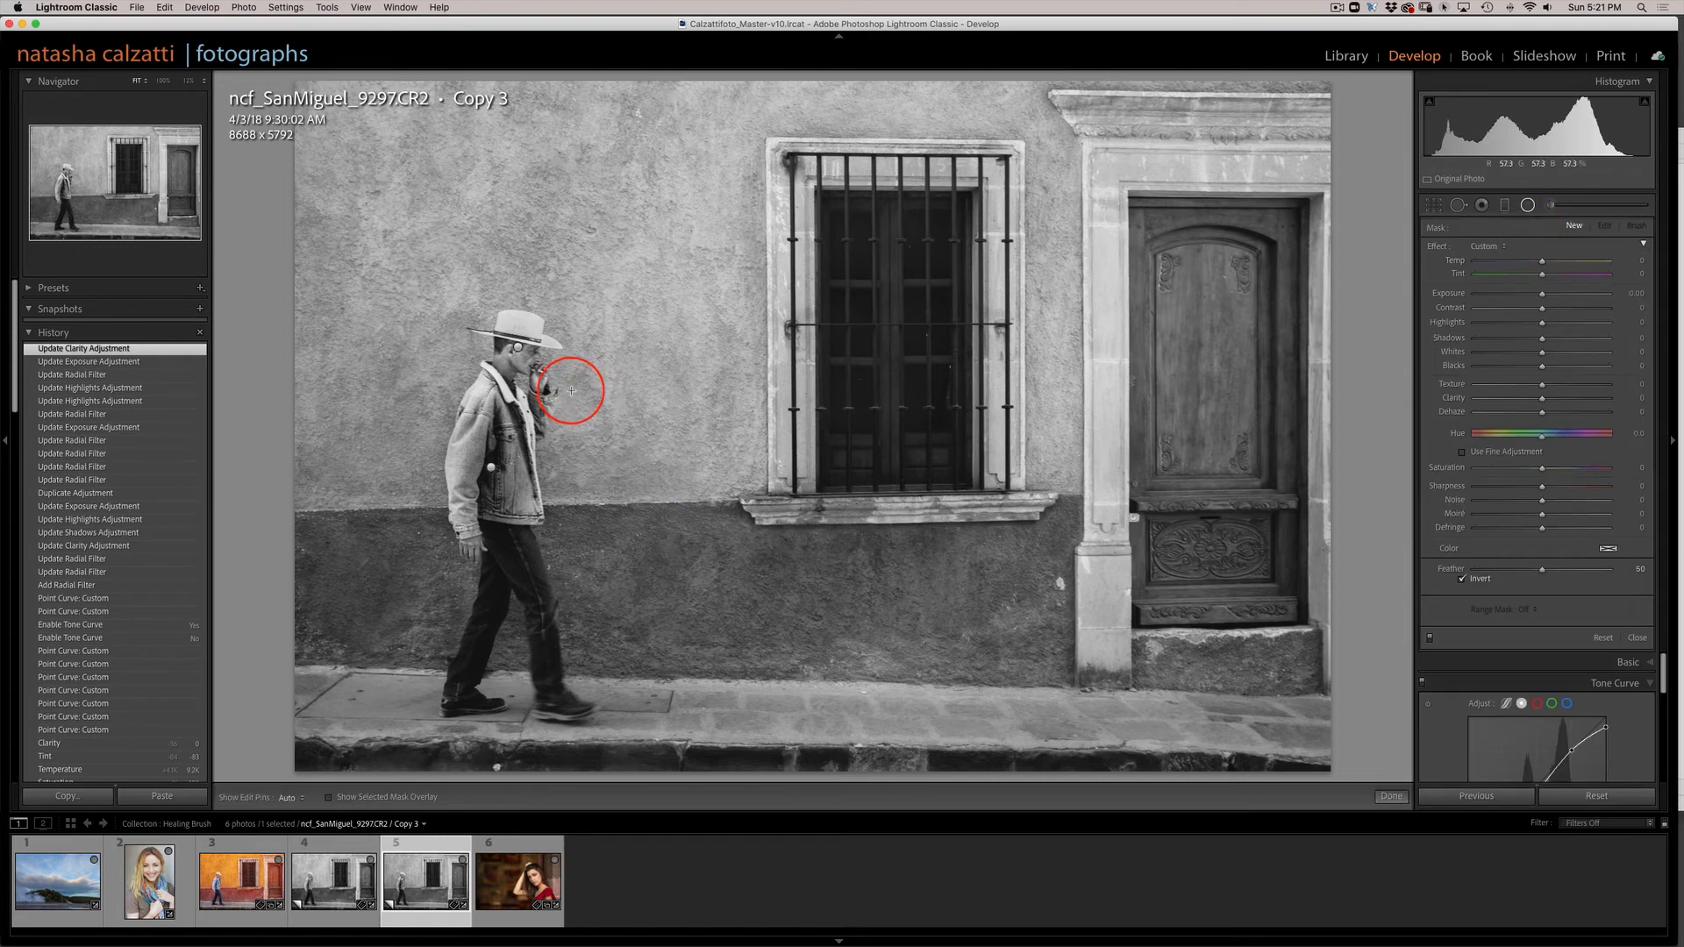
left_click_drag(571, 388, 916, 704)
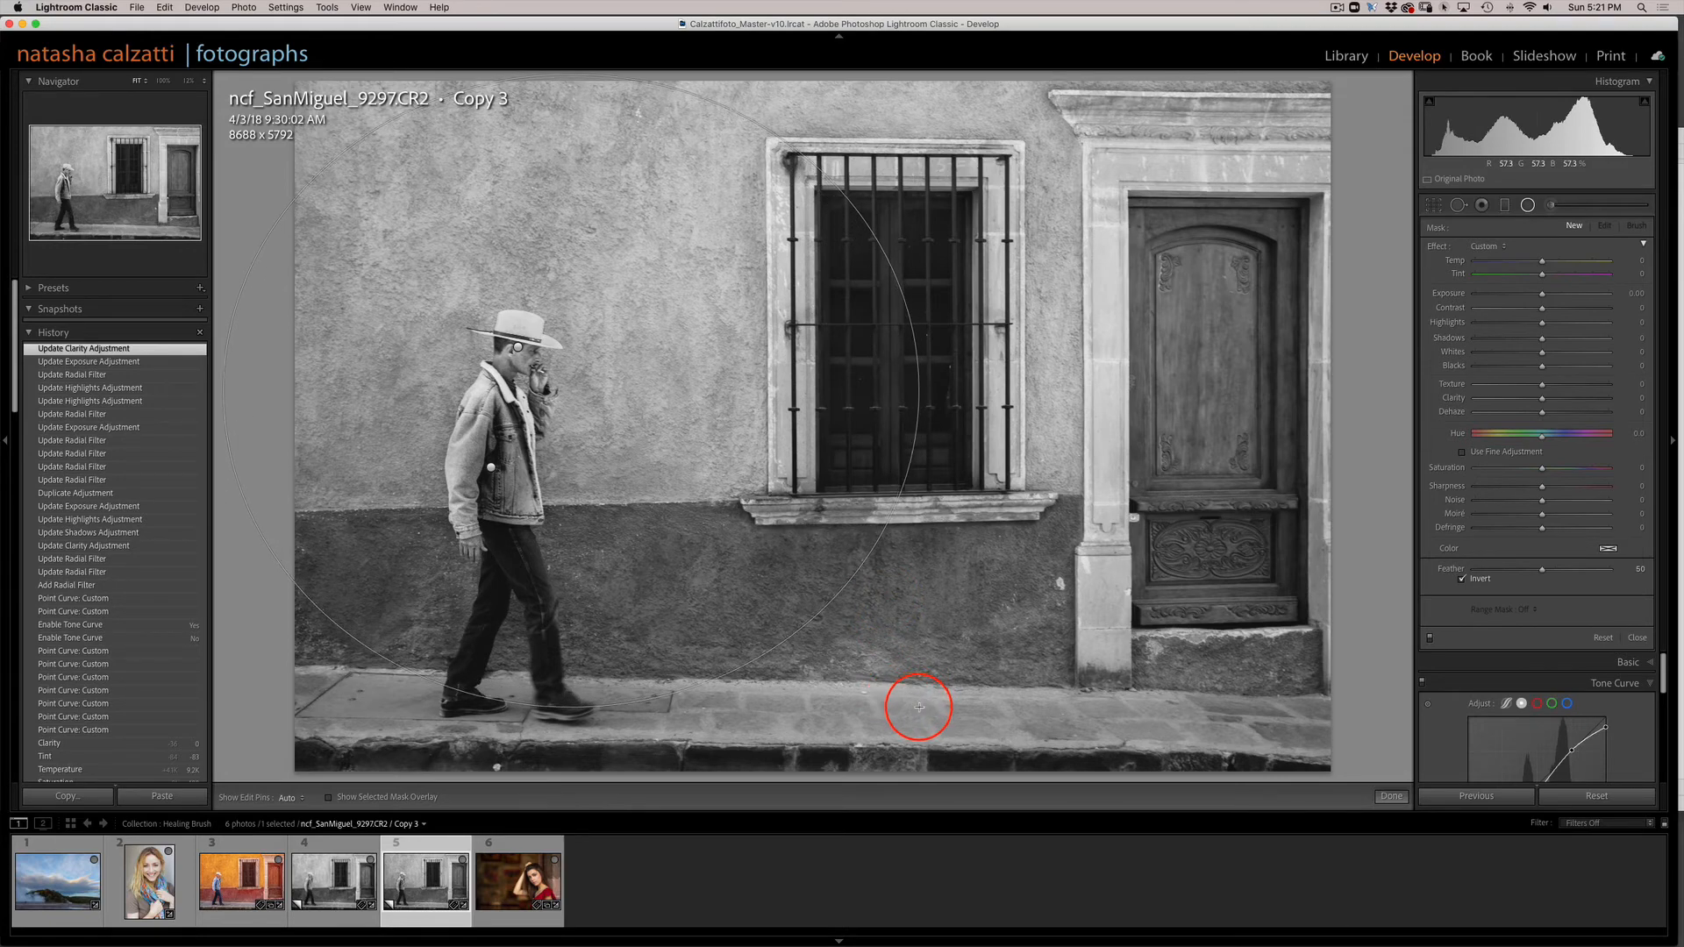
left_click_drag(575, 391, 625, 449)
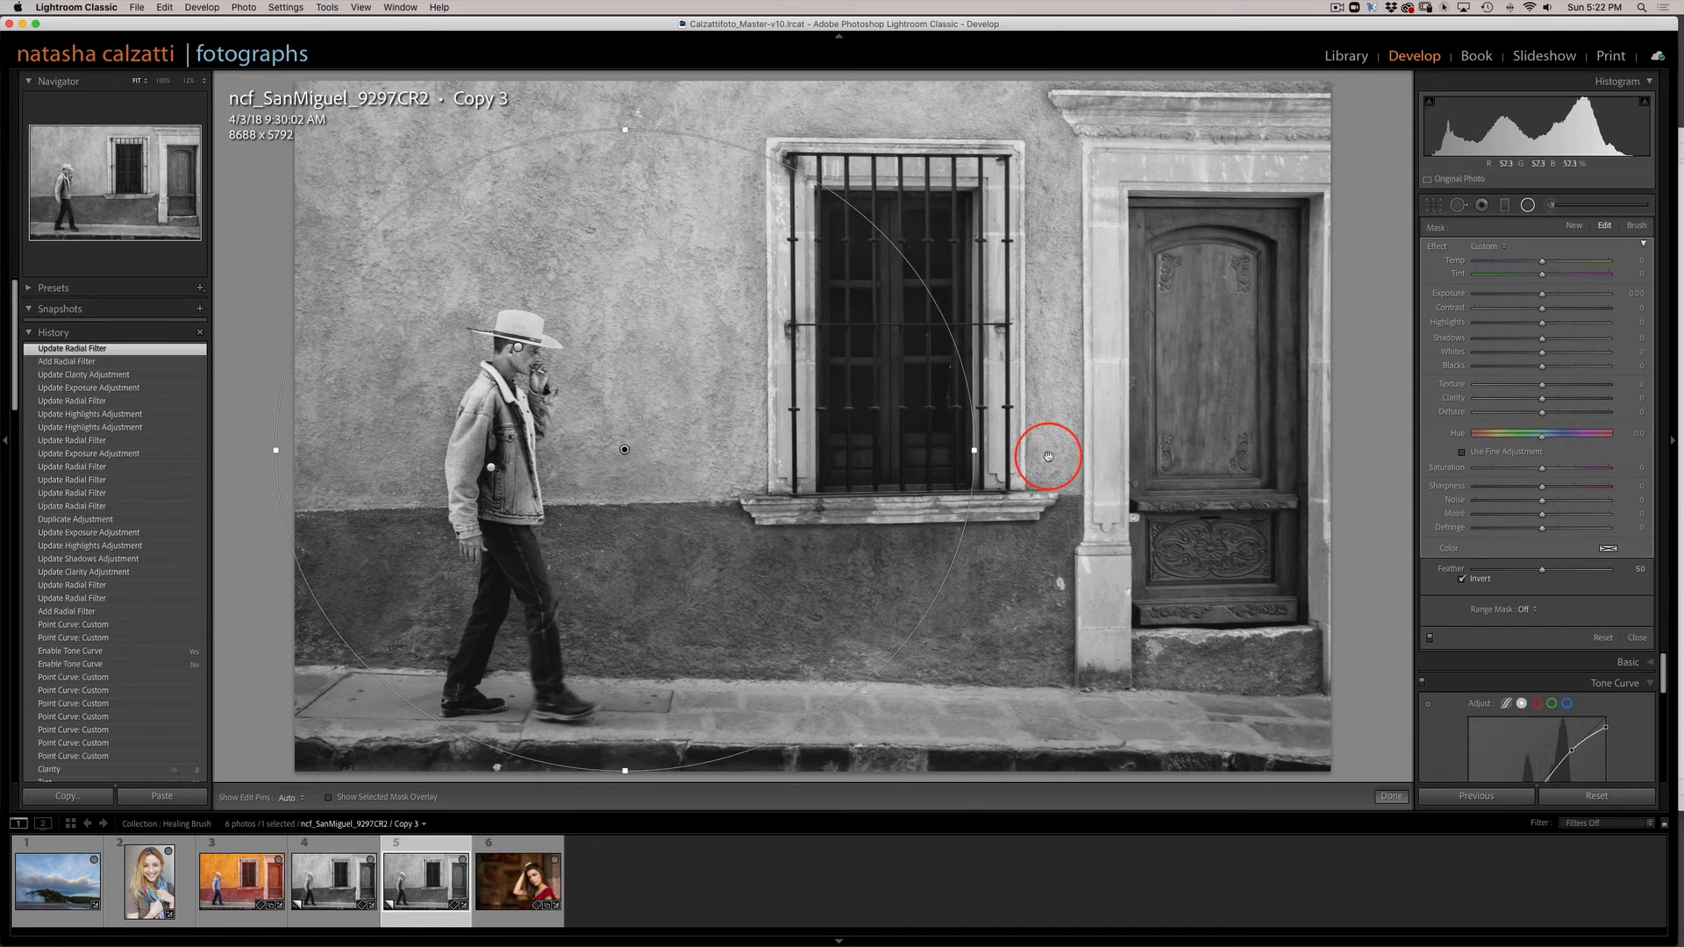
left_click(1461, 582)
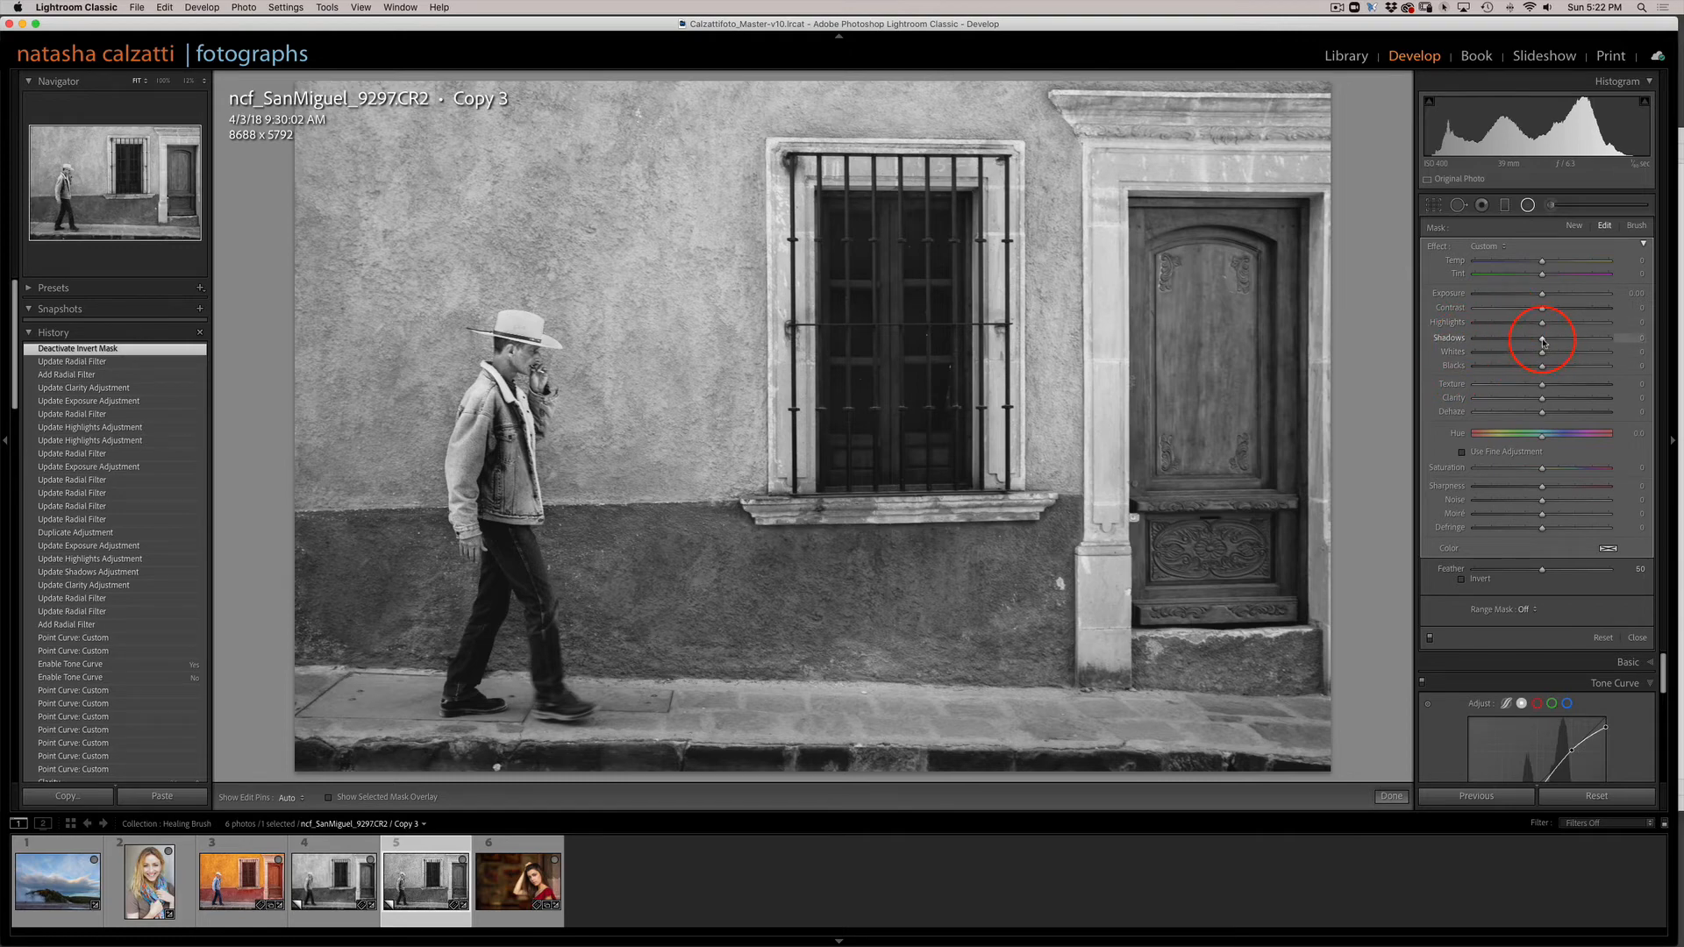
Step: Shift the large radial filter closer to the man, and set its Shadows to -74 and Clarity to 63
left_click_drag(1489, 351, 1473, 353)
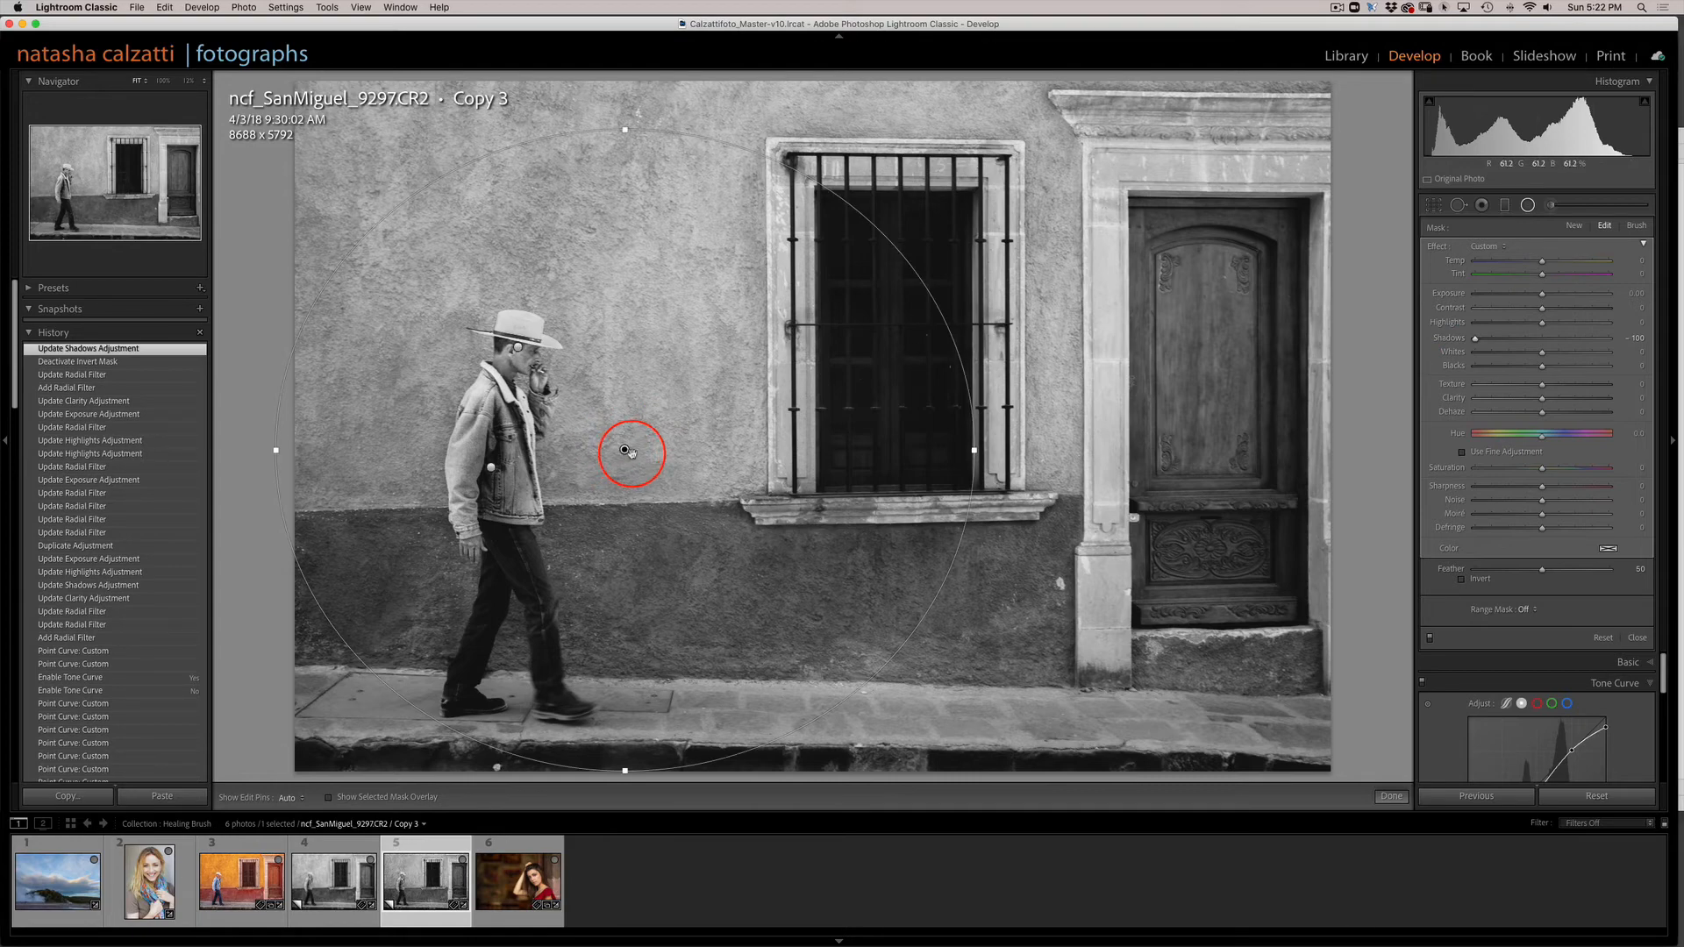
left_click_drag(563, 470, 561, 465)
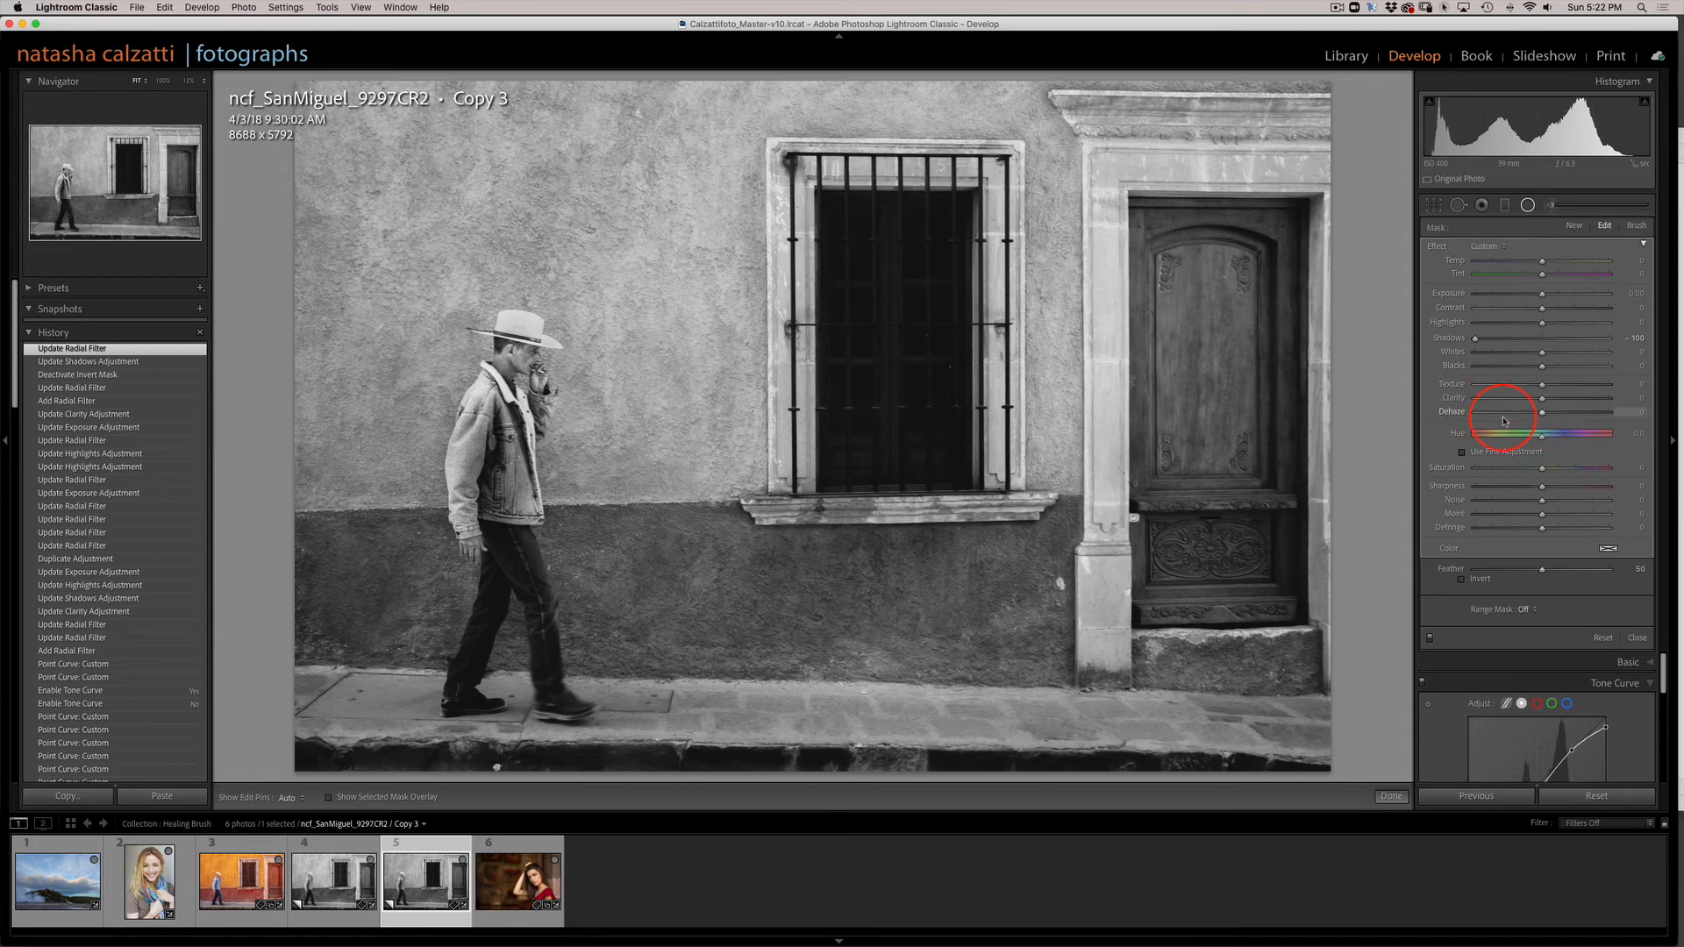
left_click_drag(1481, 343, 1496, 344)
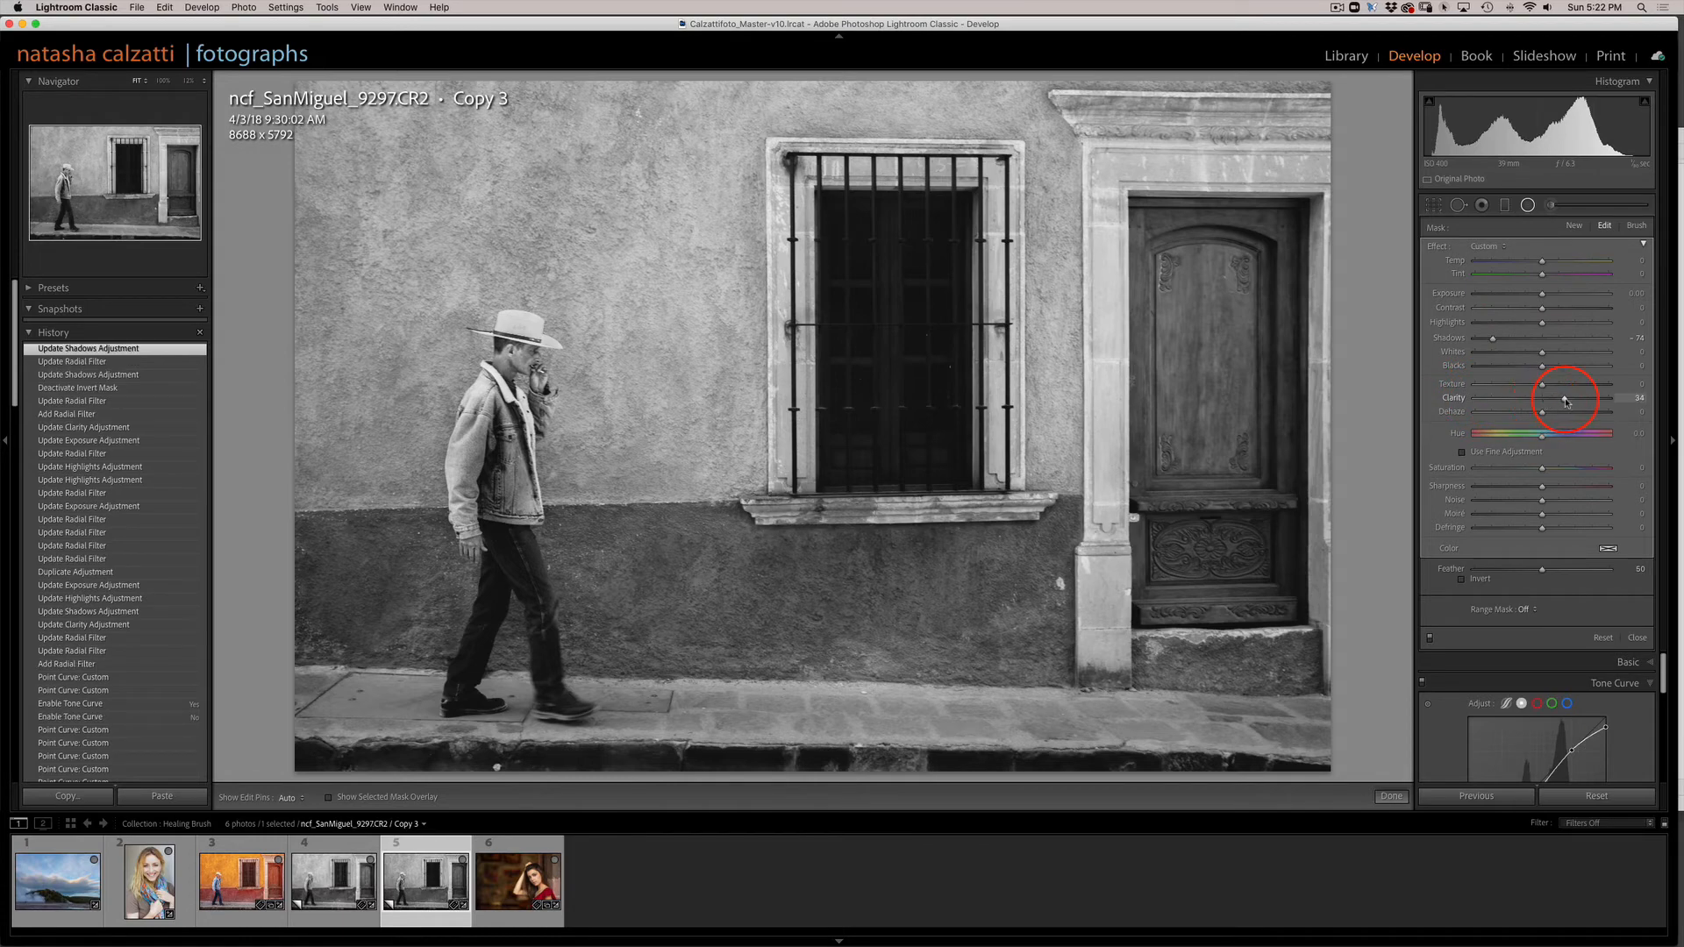
left_click_drag(1567, 401, 1577, 403)
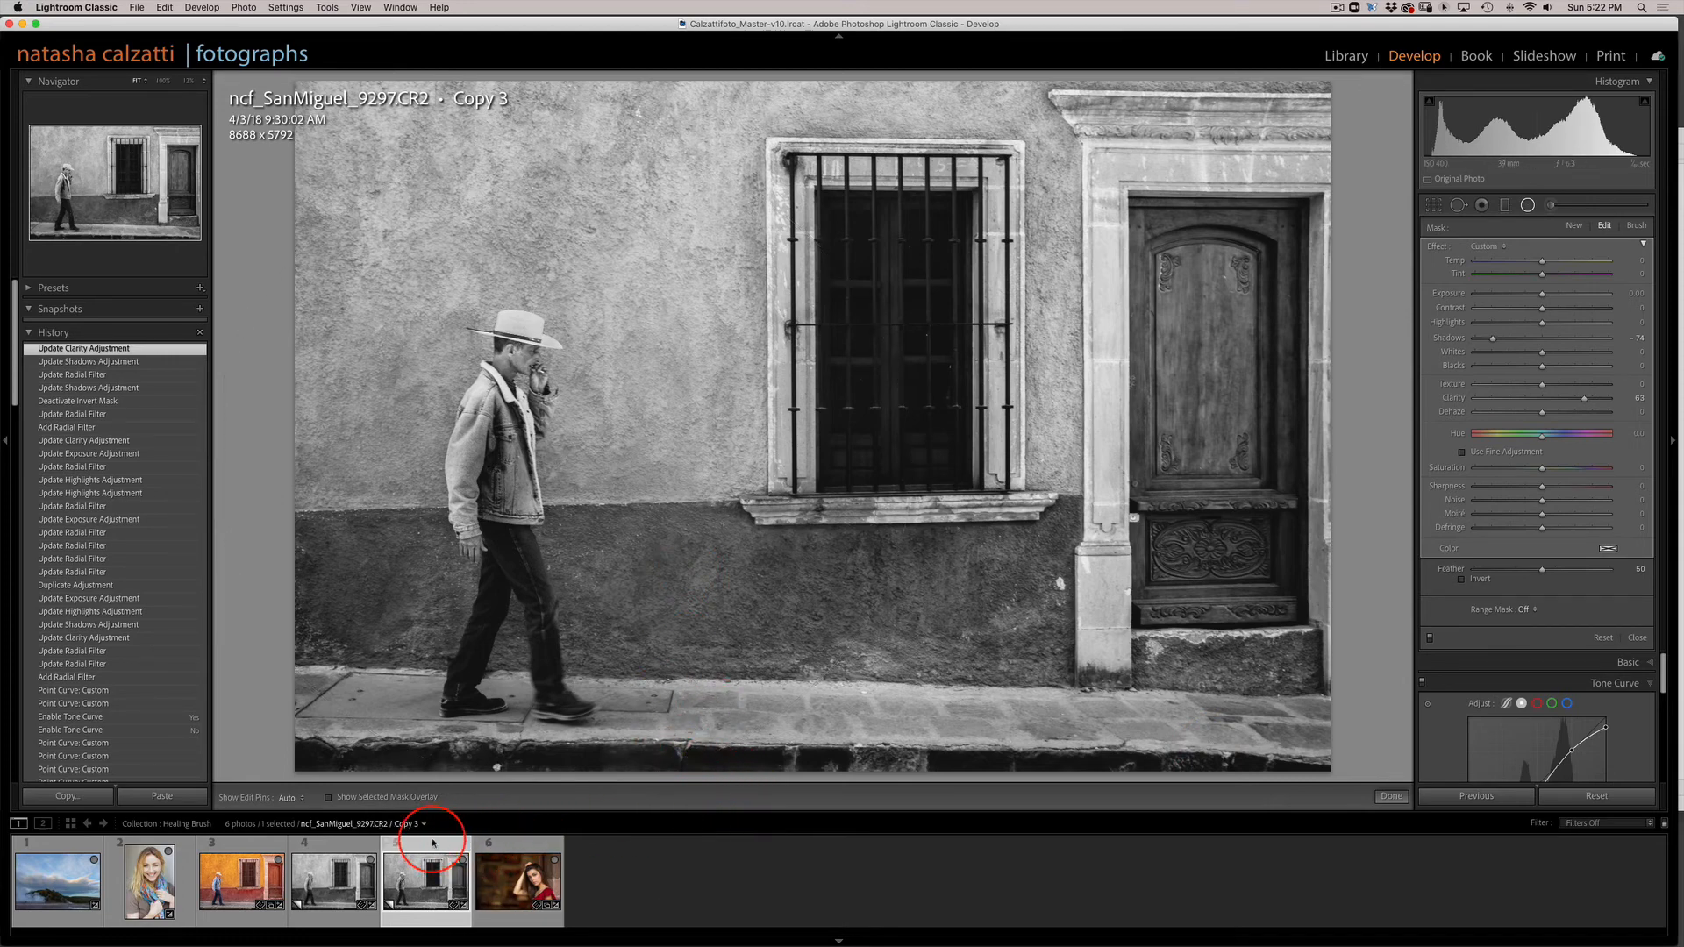
Step: Compare Copy 3 with the other black-and-white version side by side in Survey view with the side panels hidden
left_click(329, 882, "super")
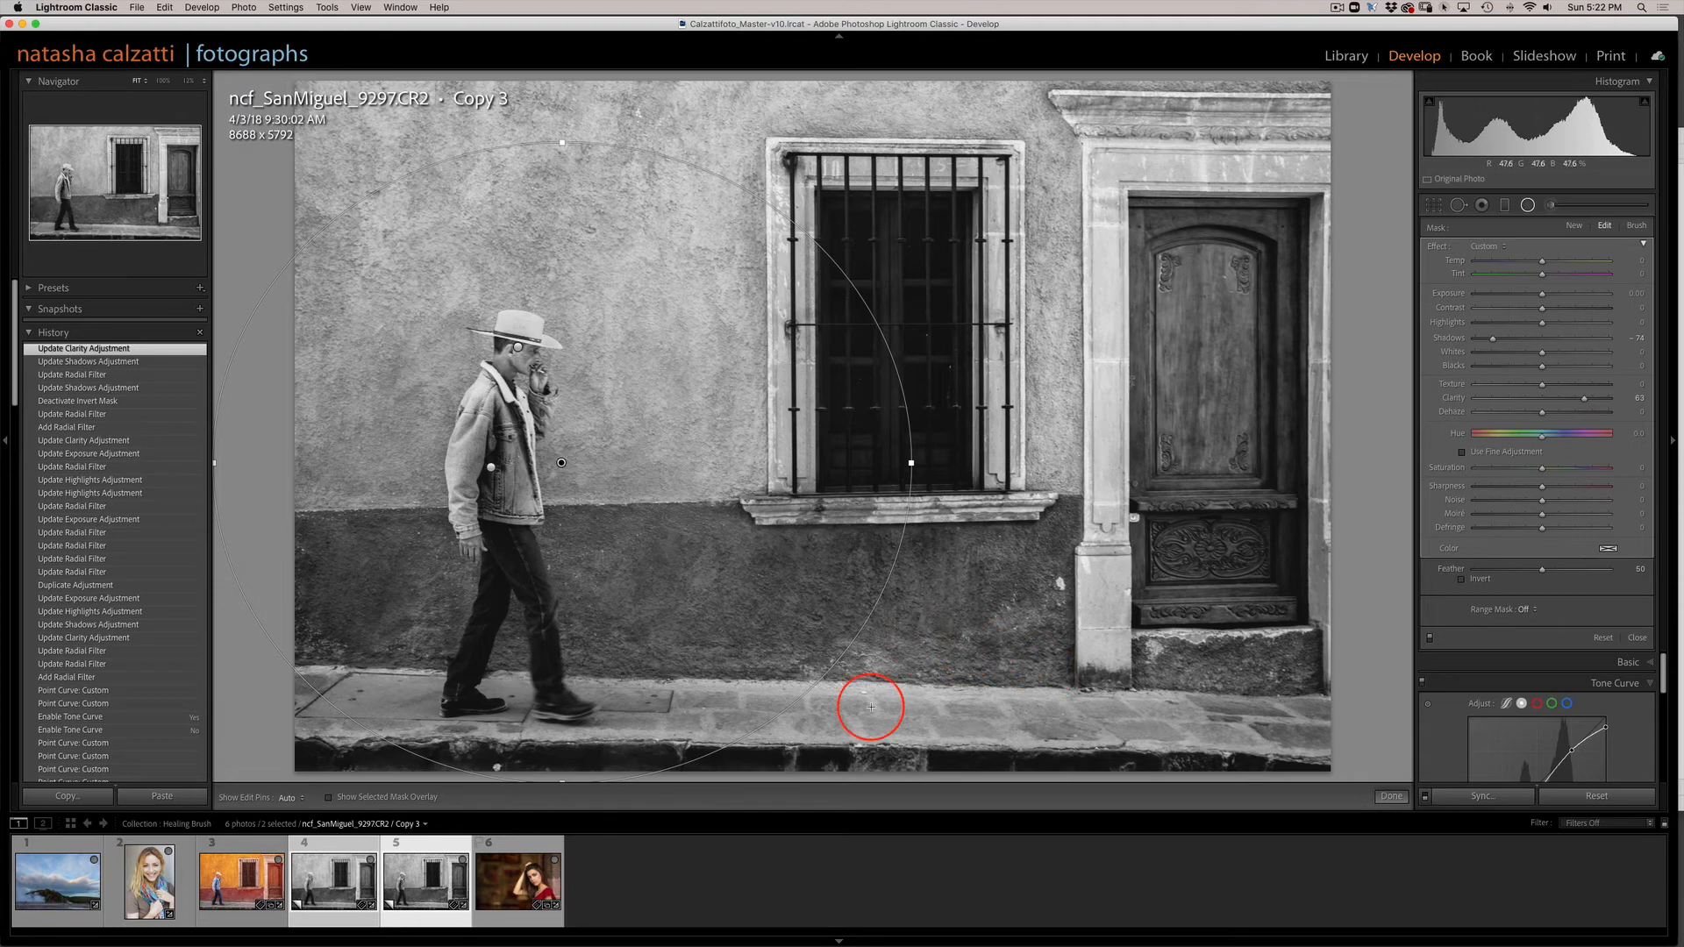
left_click(1390, 796)
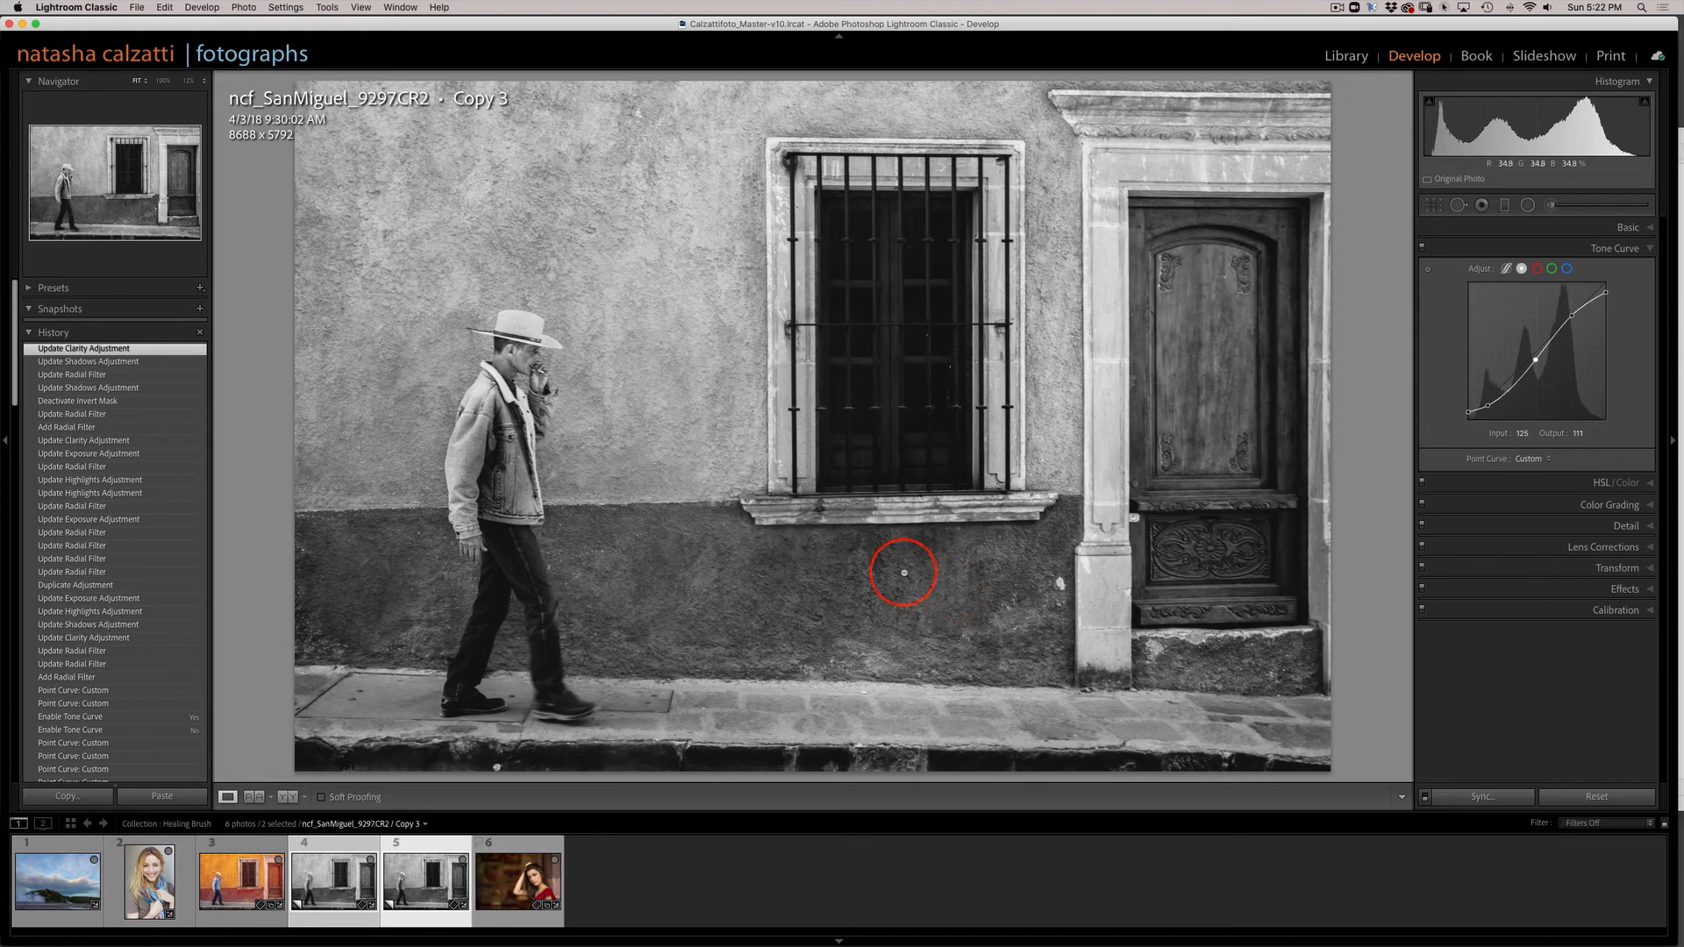
key("n")
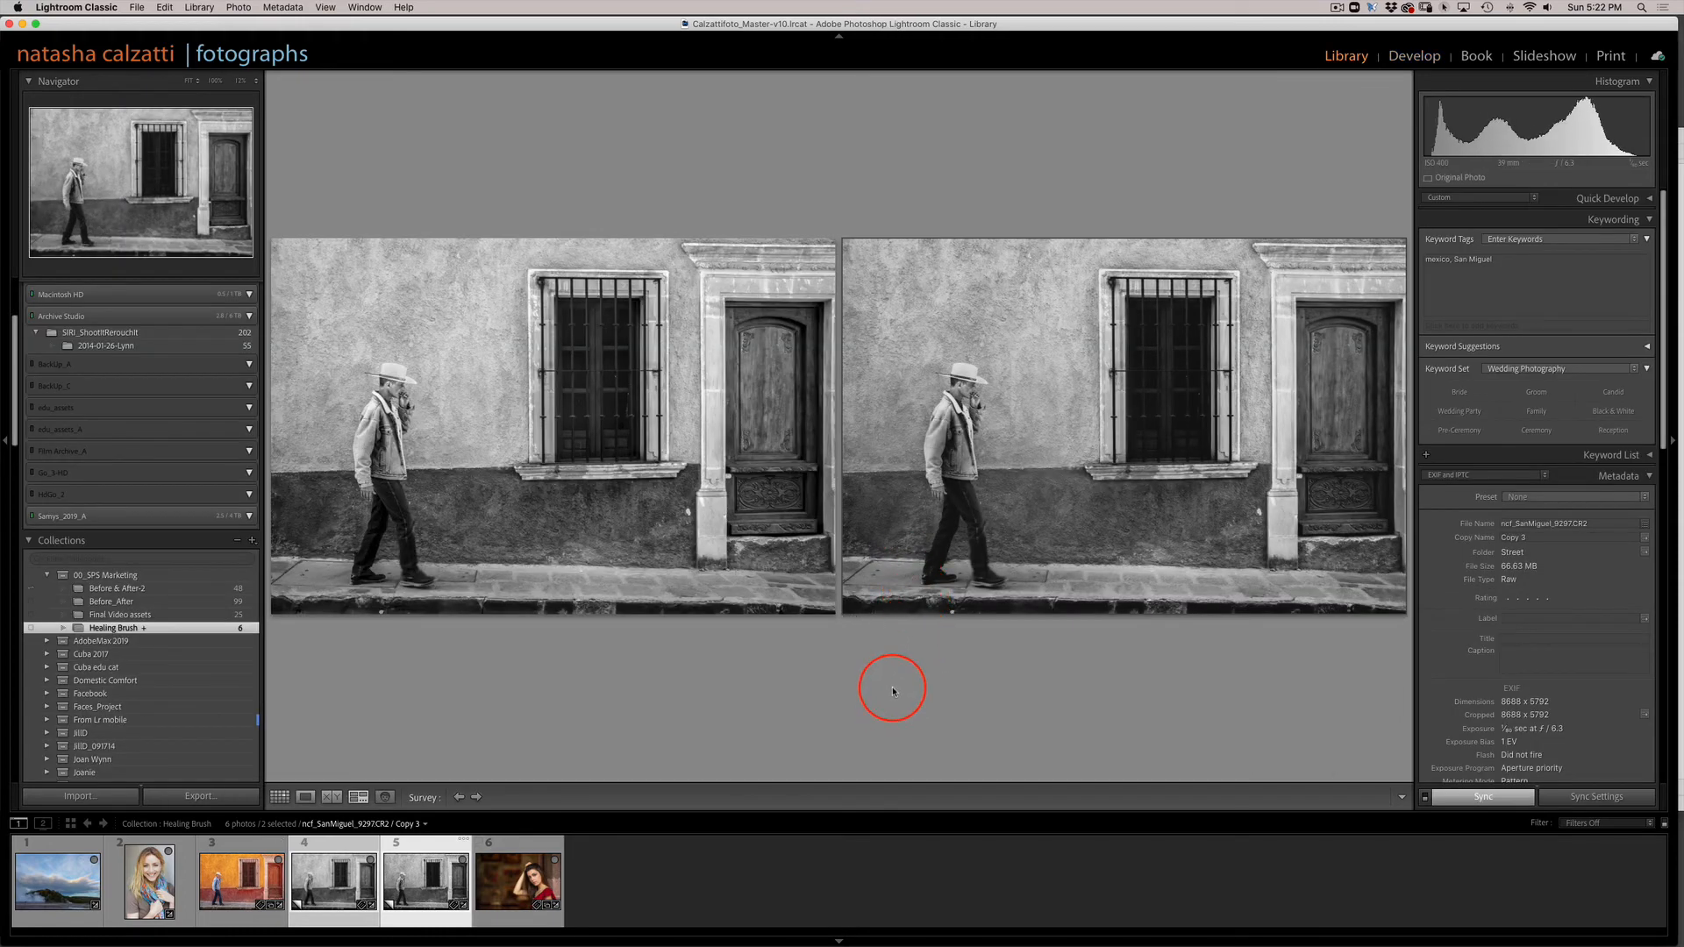
key("Tab")
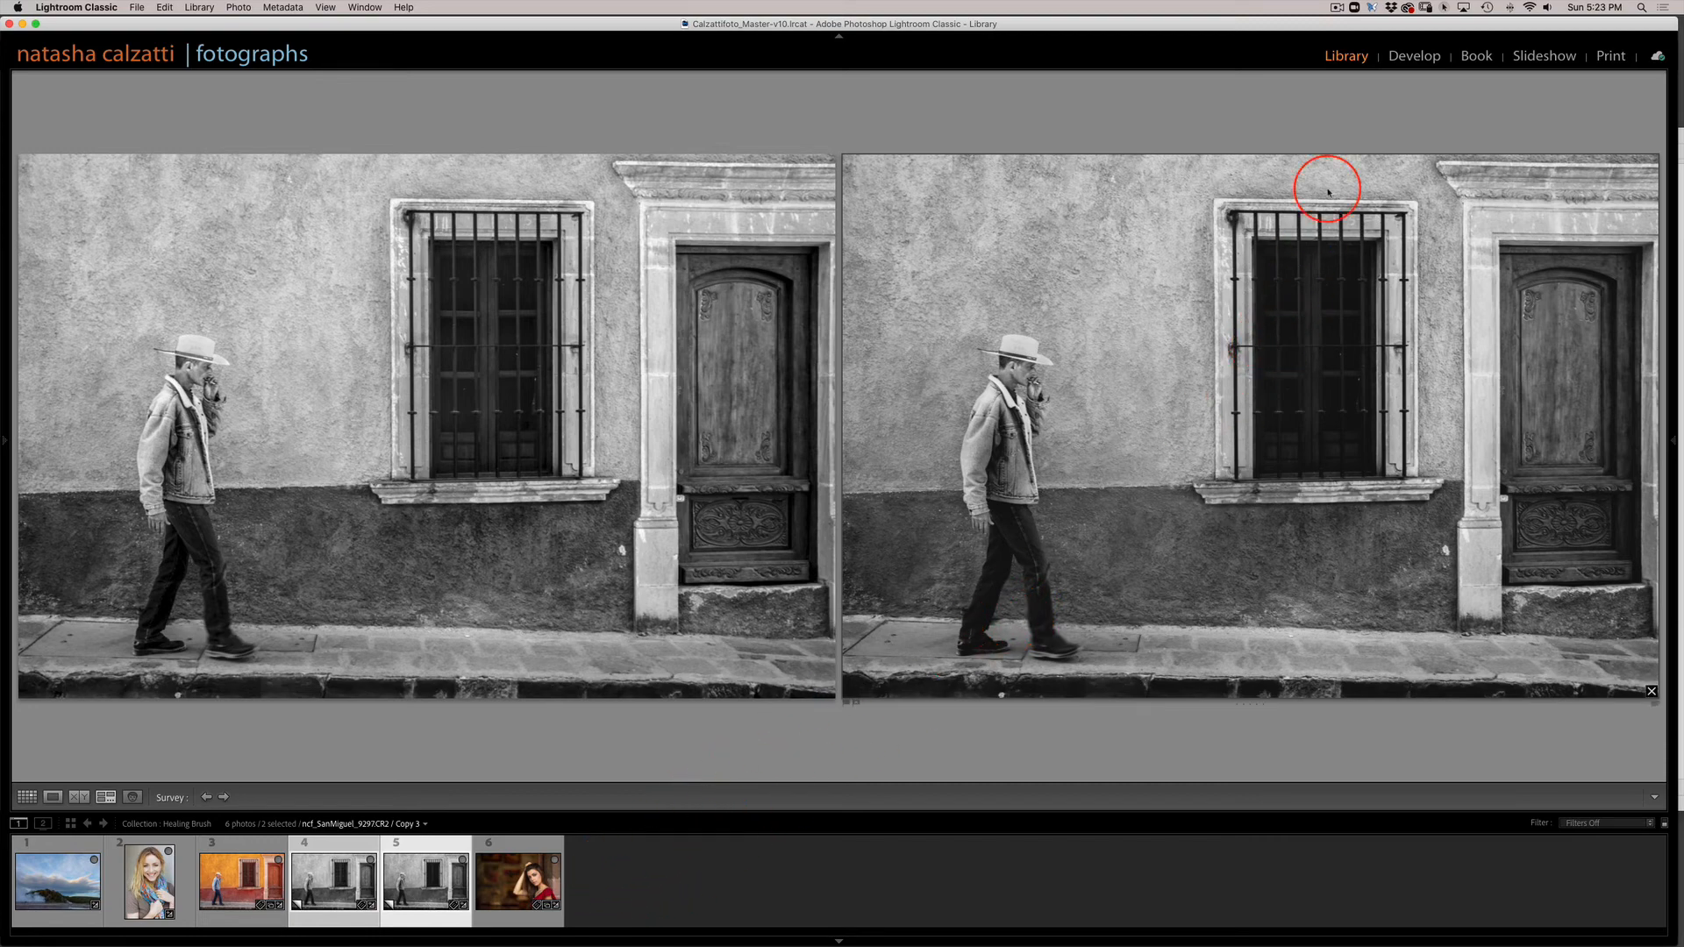
Step: Return to Develop with only Copy 3 selected, and use Color Grading to tint the midtones a subtle warm yellow at hue 53
left_click(1412, 58)
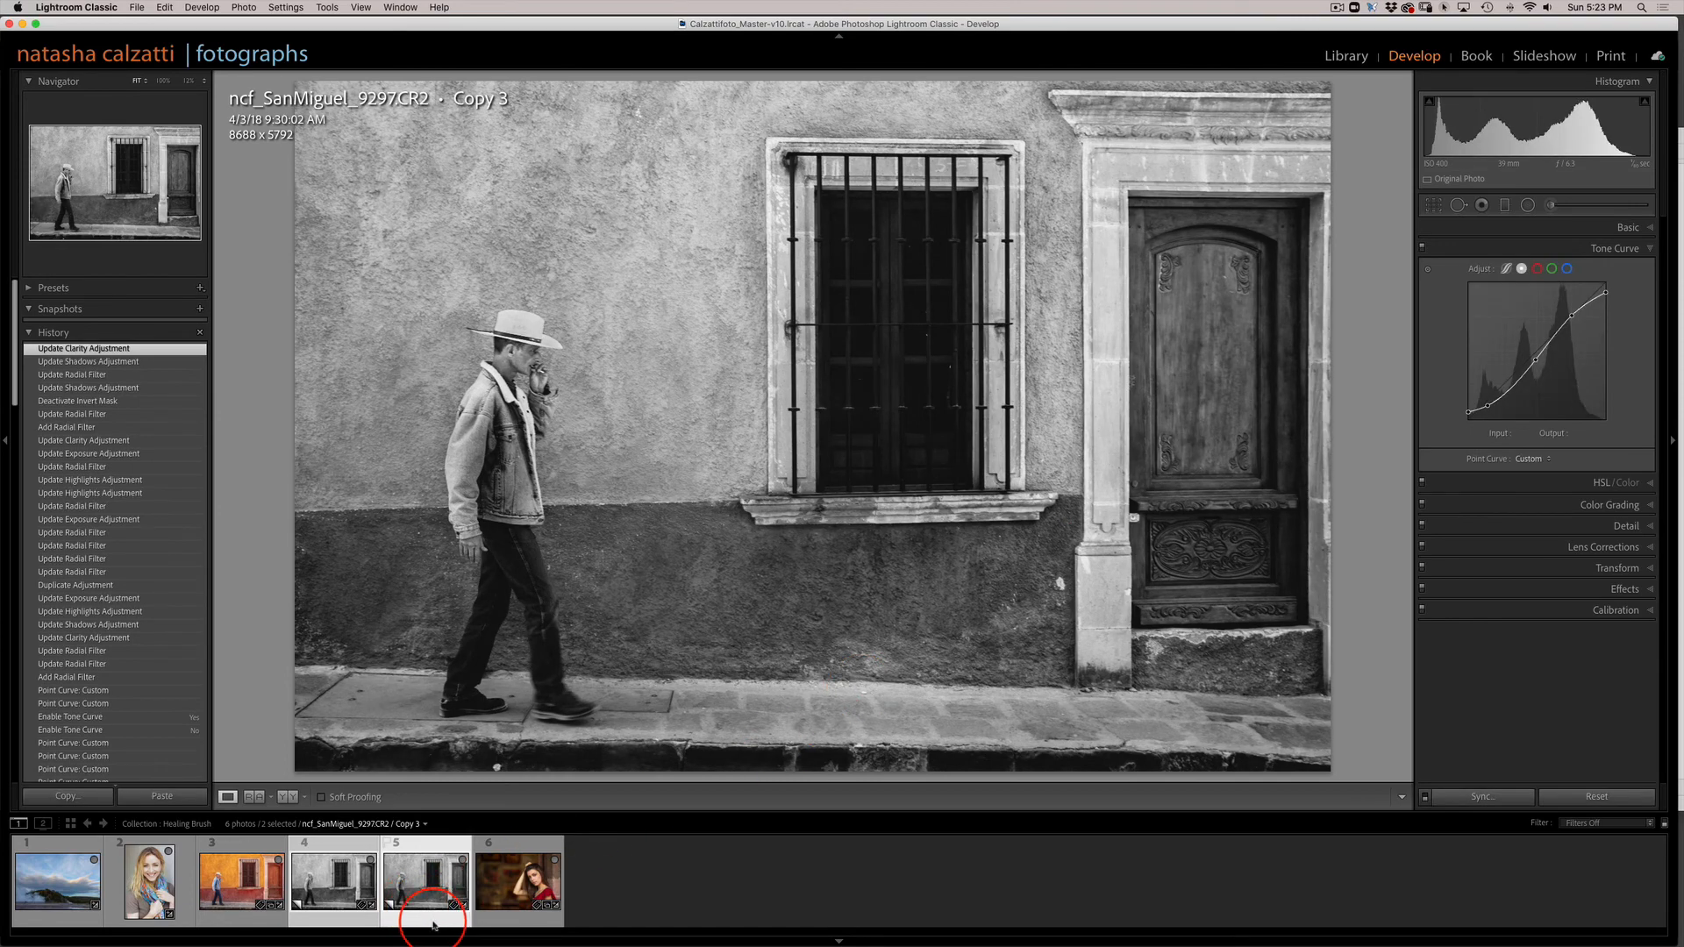
left_click(433, 925)
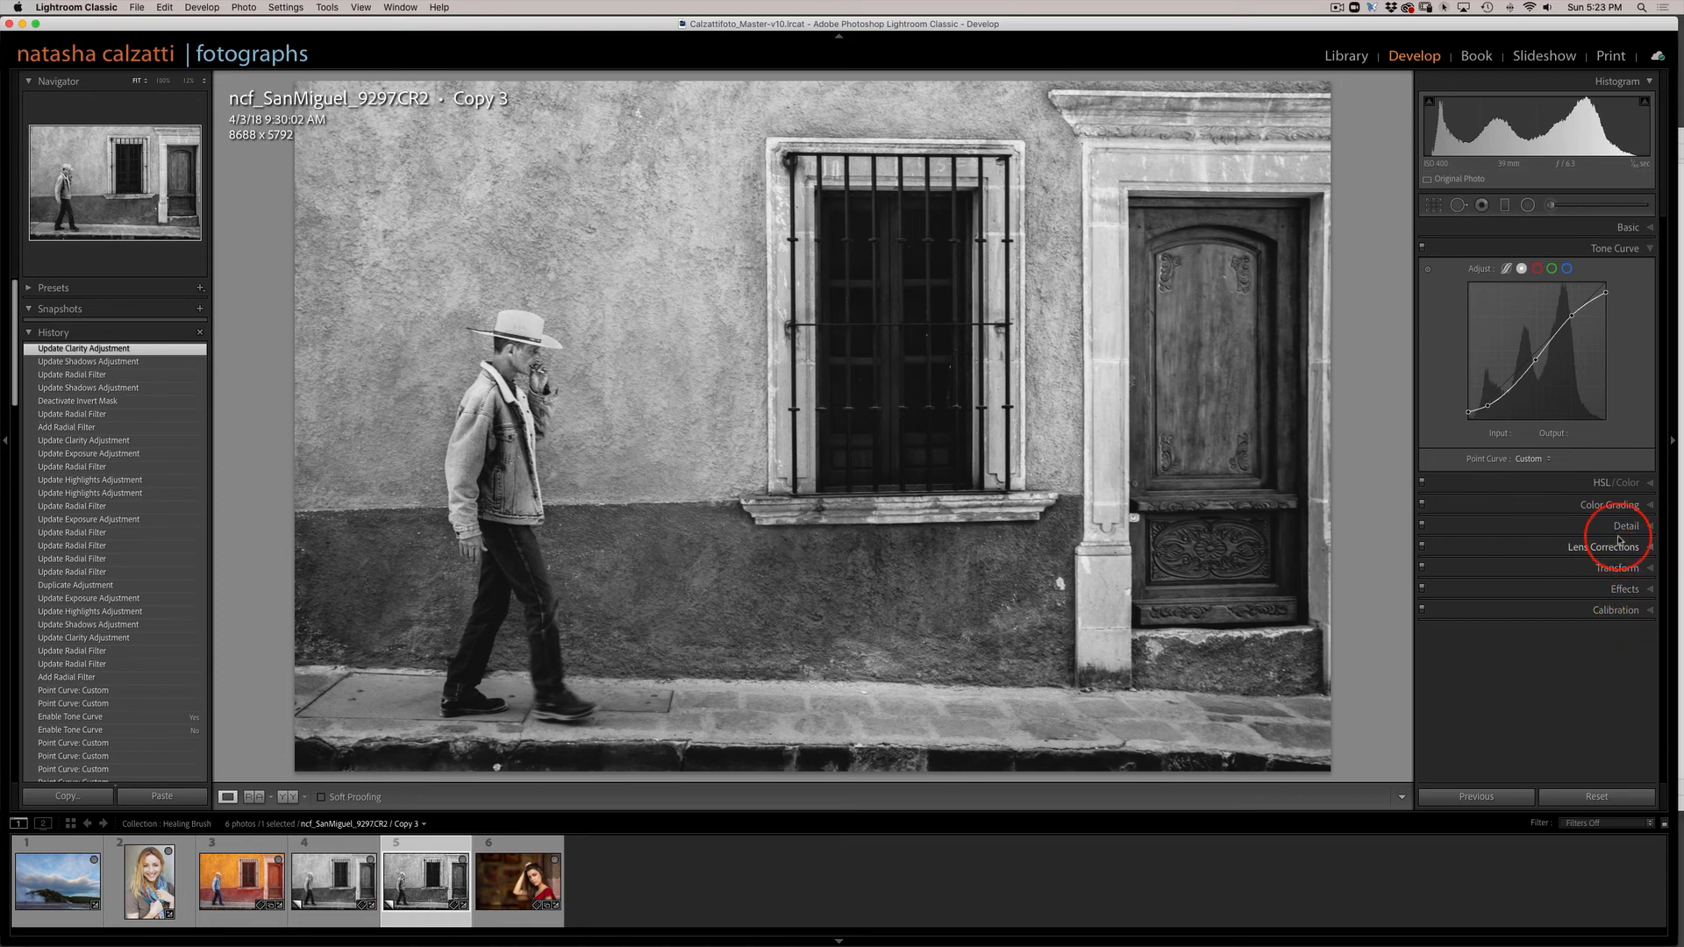
left_click(1616, 505)
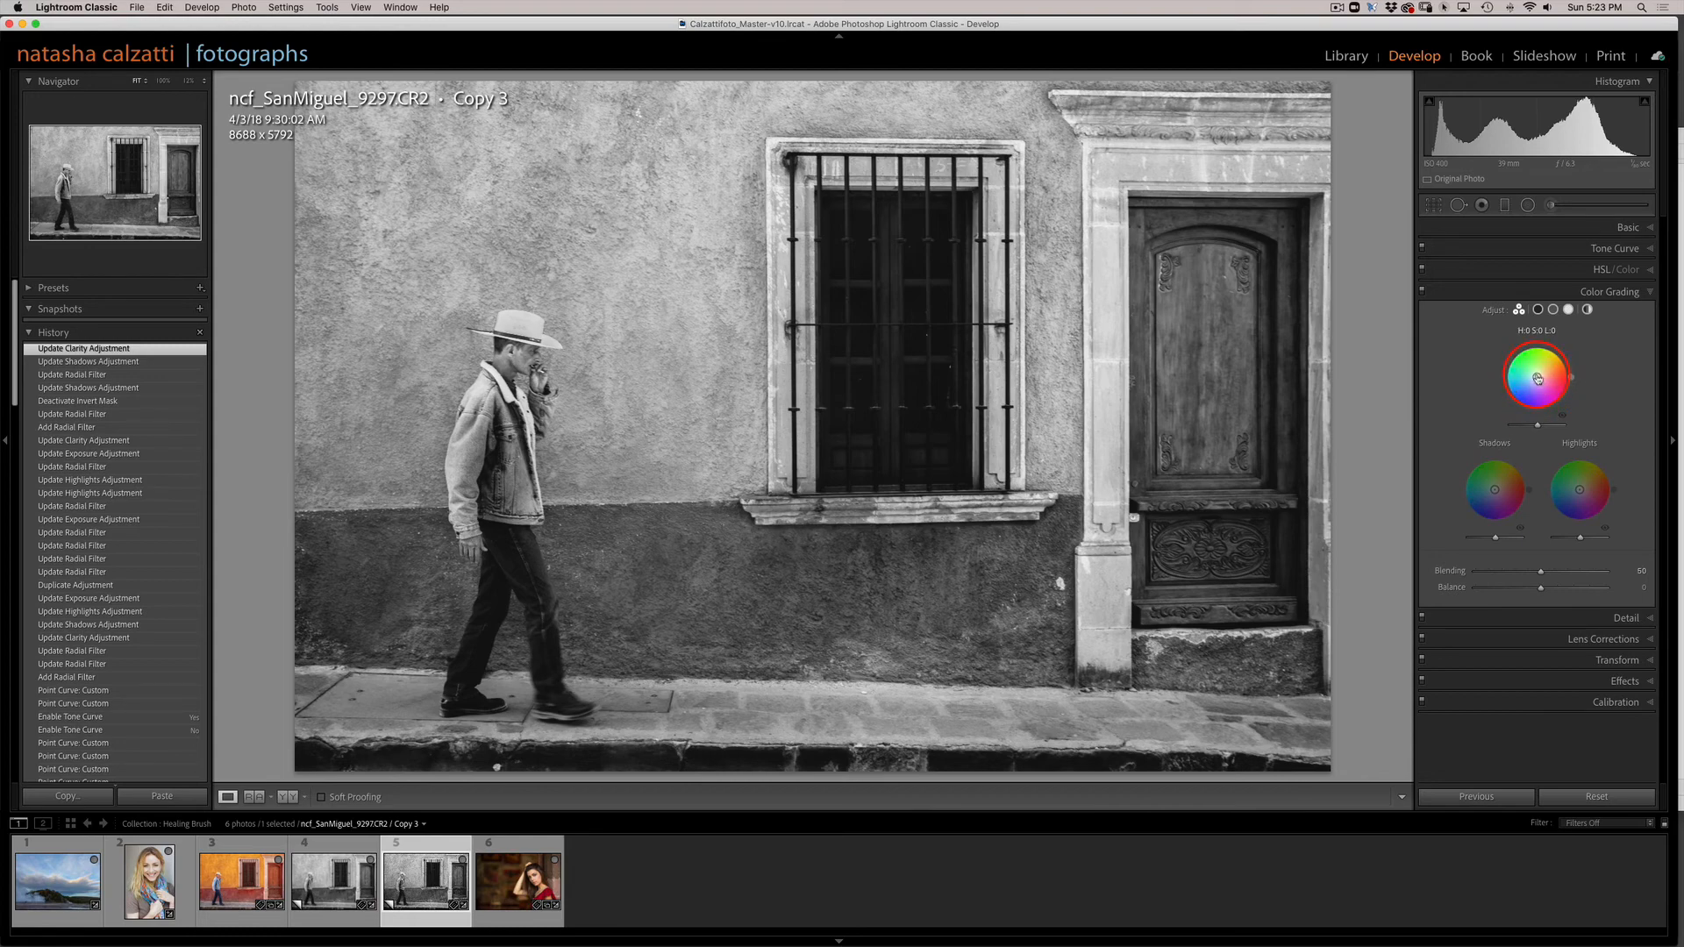
left_click_drag(1536, 377, 1539, 374)
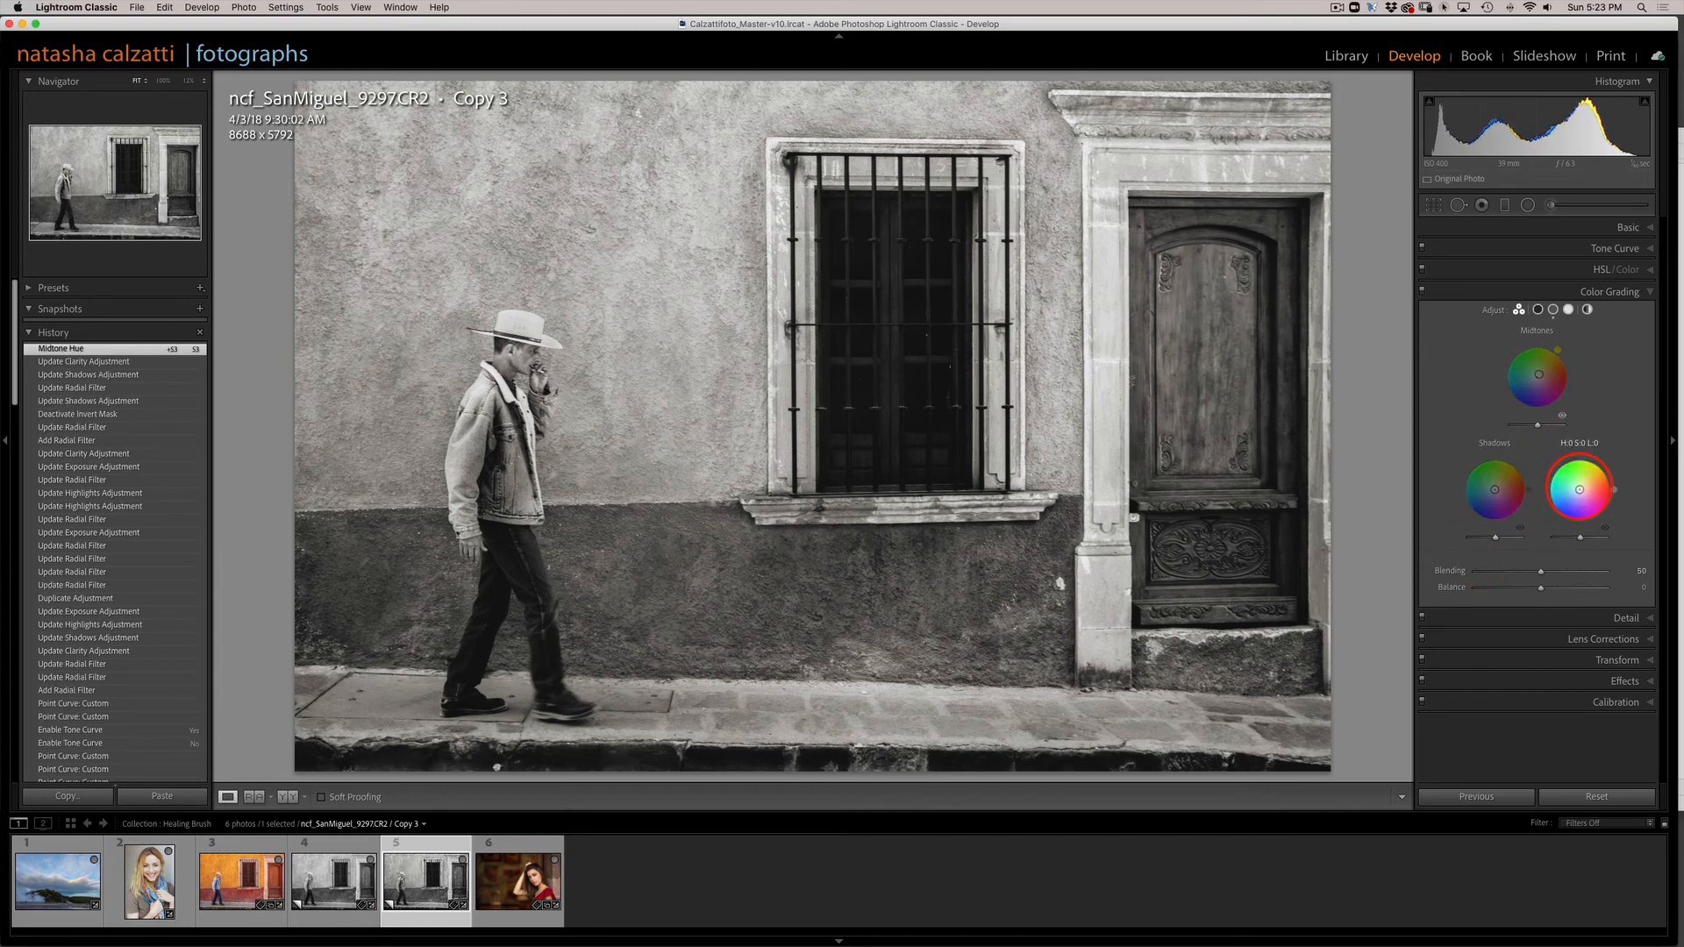
Step: Tint the highlights pink at hue 330 with saturation 7, and the shadows blue at hue 227
left_click_drag(1579, 489, 1568, 486)
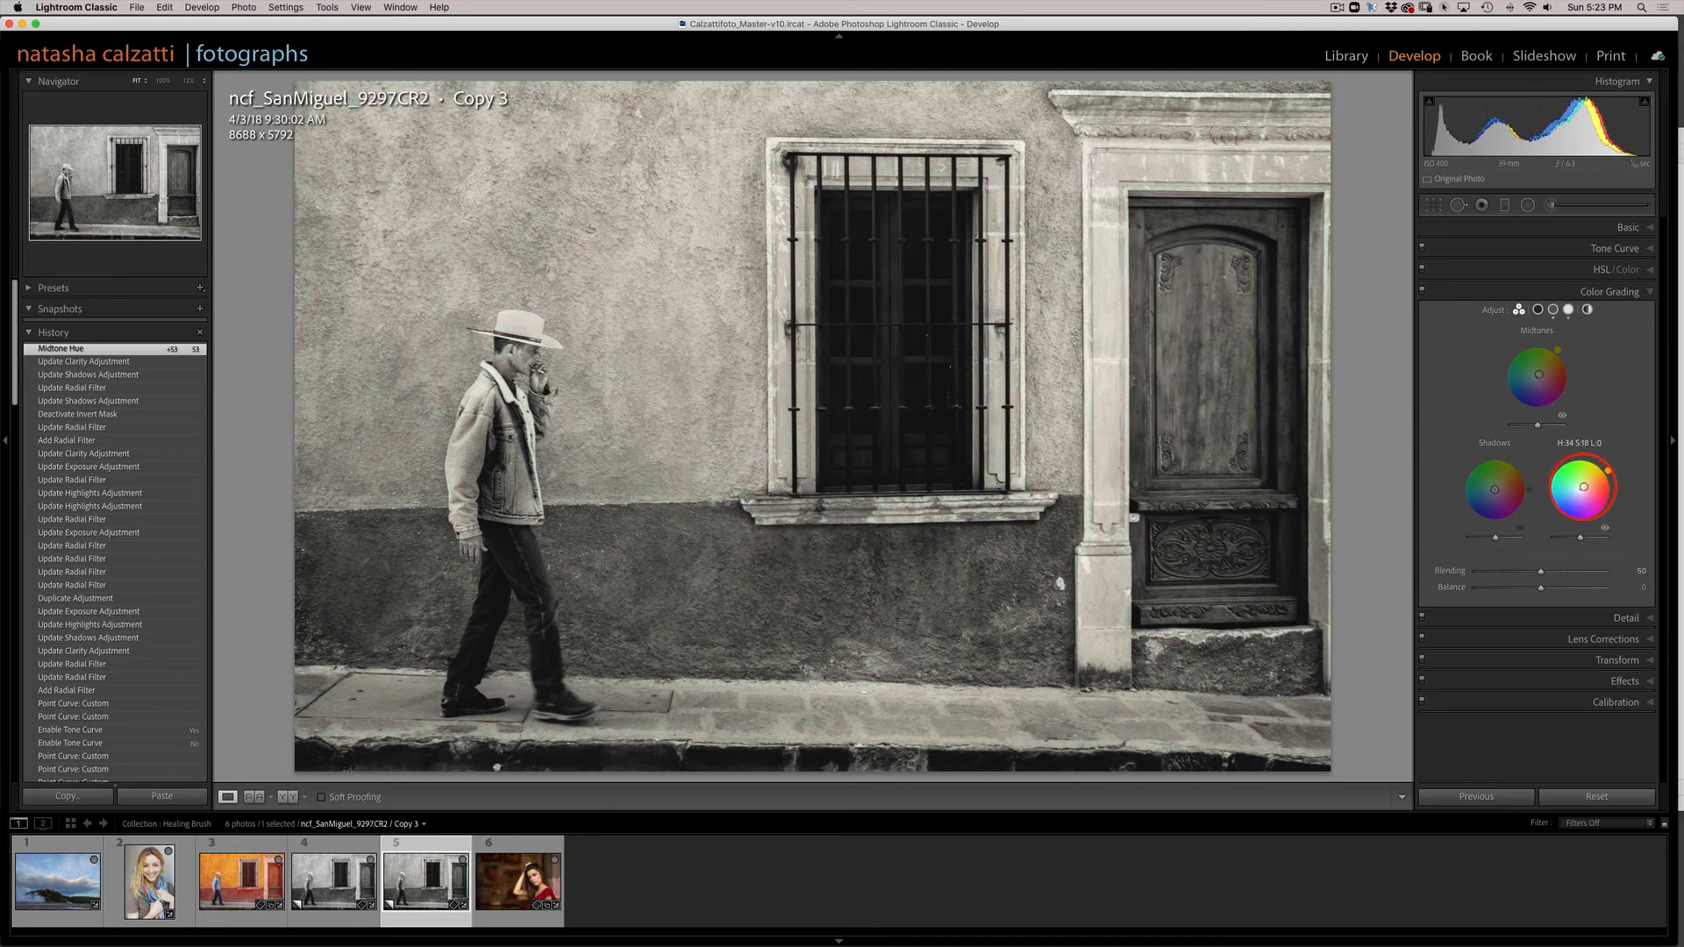
mouse_move(1583, 486)
left_mouse_down()
mouse_move(1577, 472)
mouse_move(1561, 477)
mouse_move(1581, 490)
mouse_move(1492, 495)
left_mouse_up()
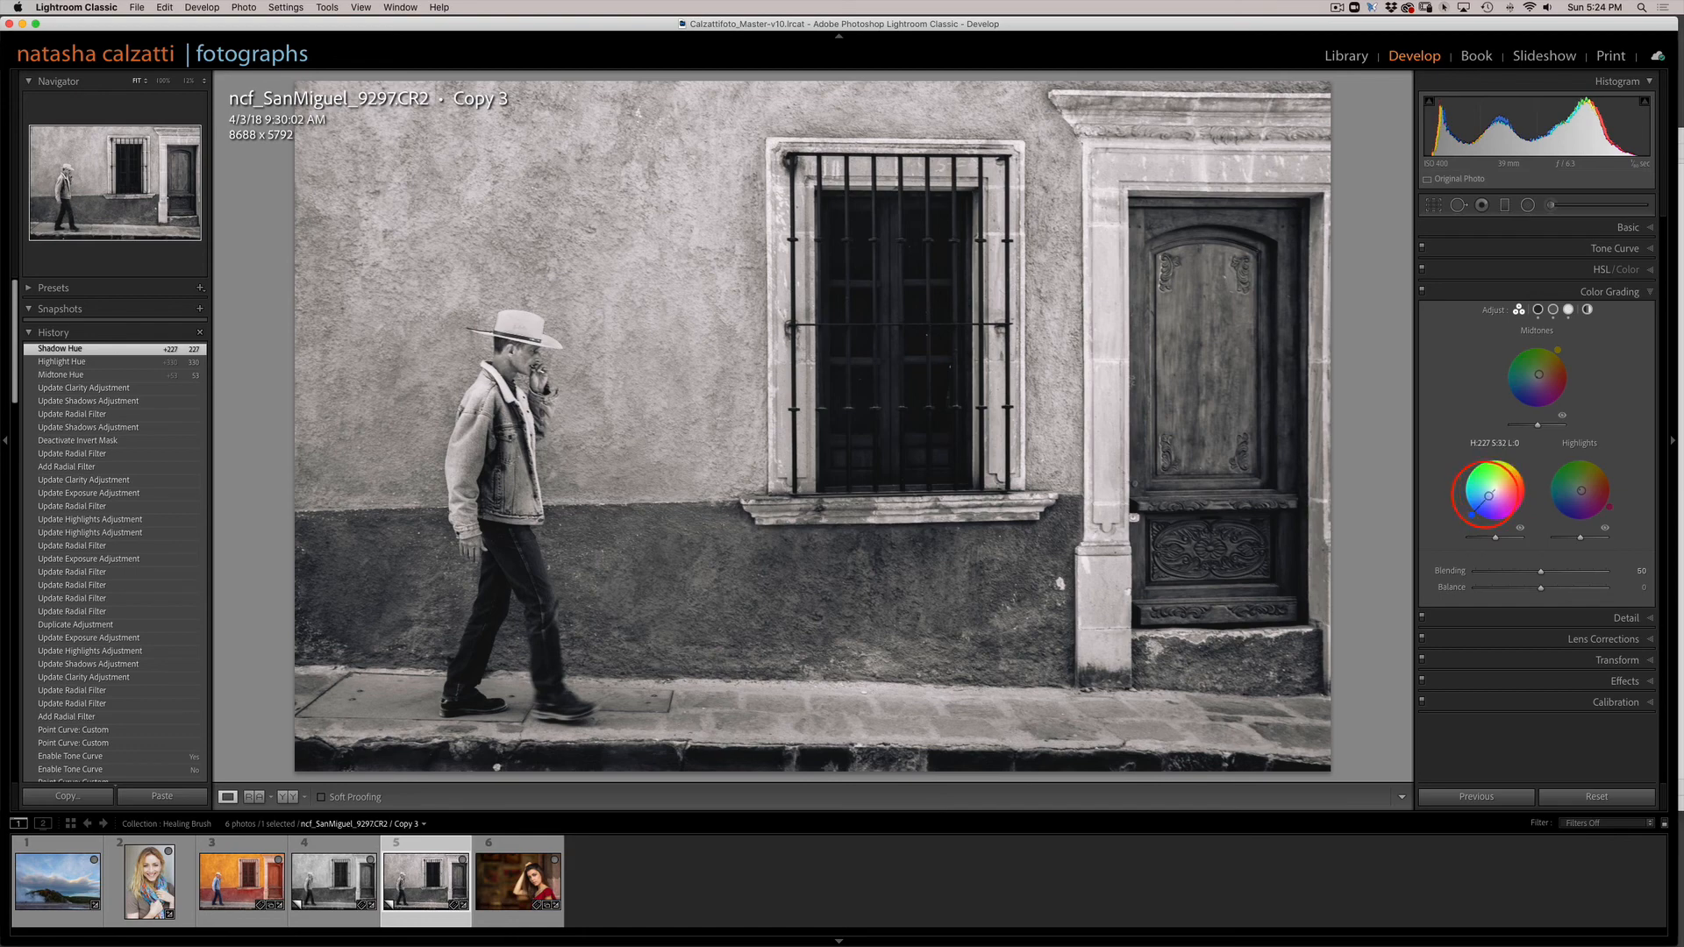
Step: Refine the shadow tint to hue 209 with stronger saturation, and raise the midtone saturation to about 37 at hue 53
mouse_move(1488, 496)
left_mouse_down()
mouse_move(1455, 516)
mouse_move(1490, 491)
left_mouse_up()
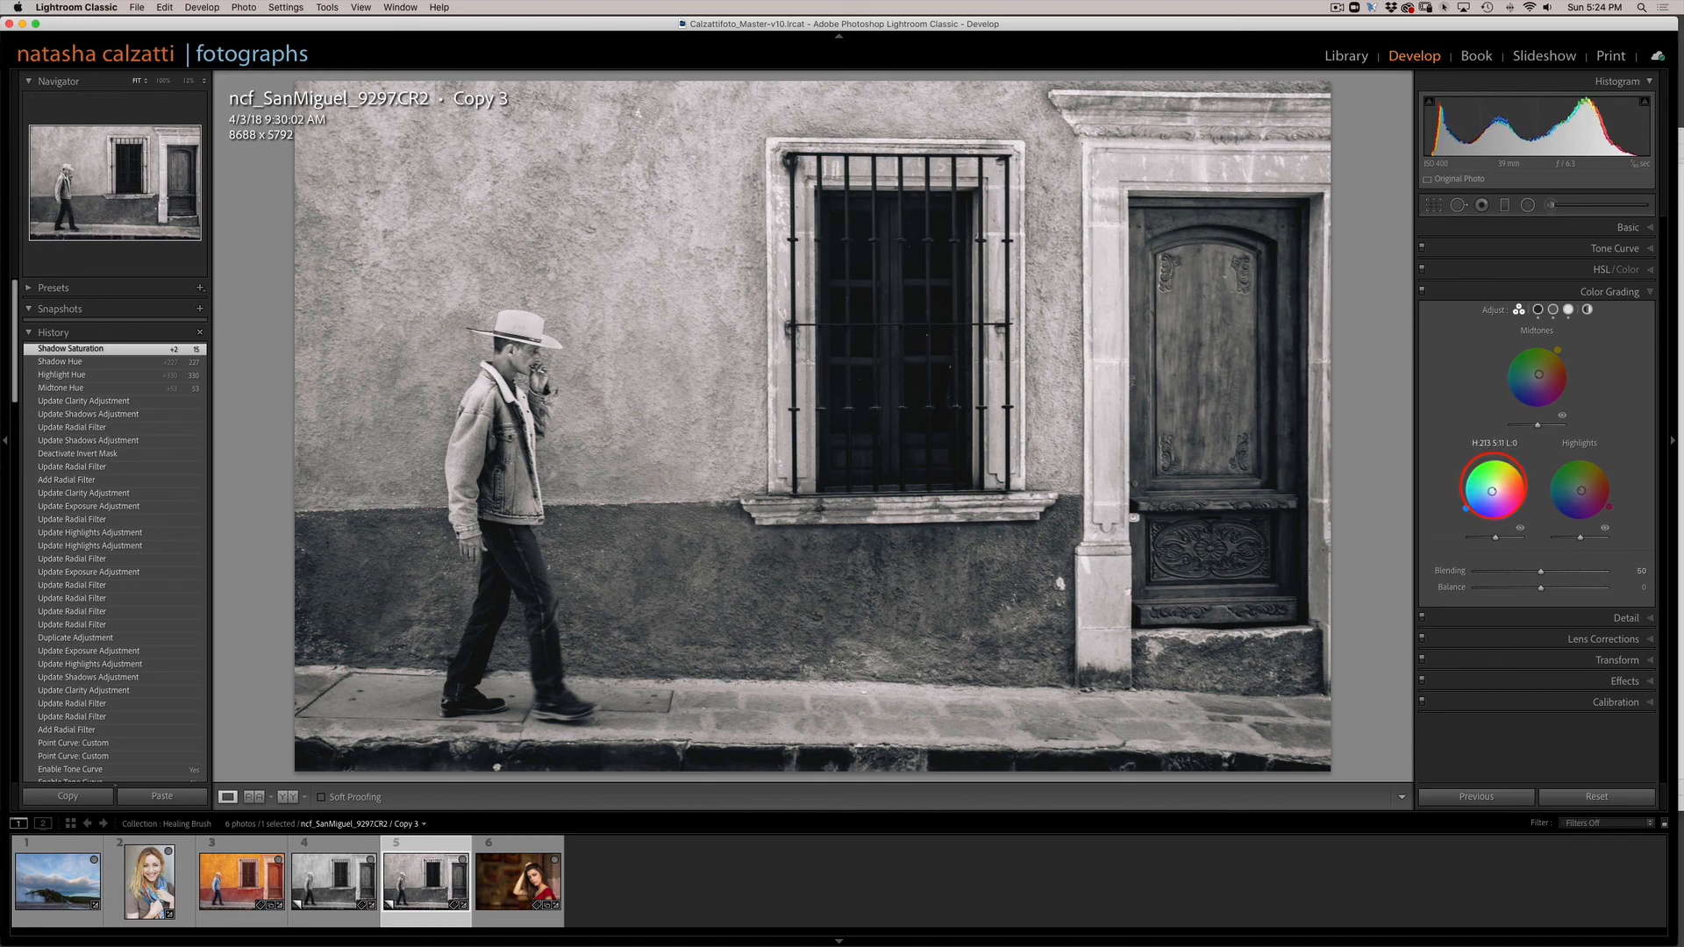
left_click_drag(1494, 489, 1494, 489)
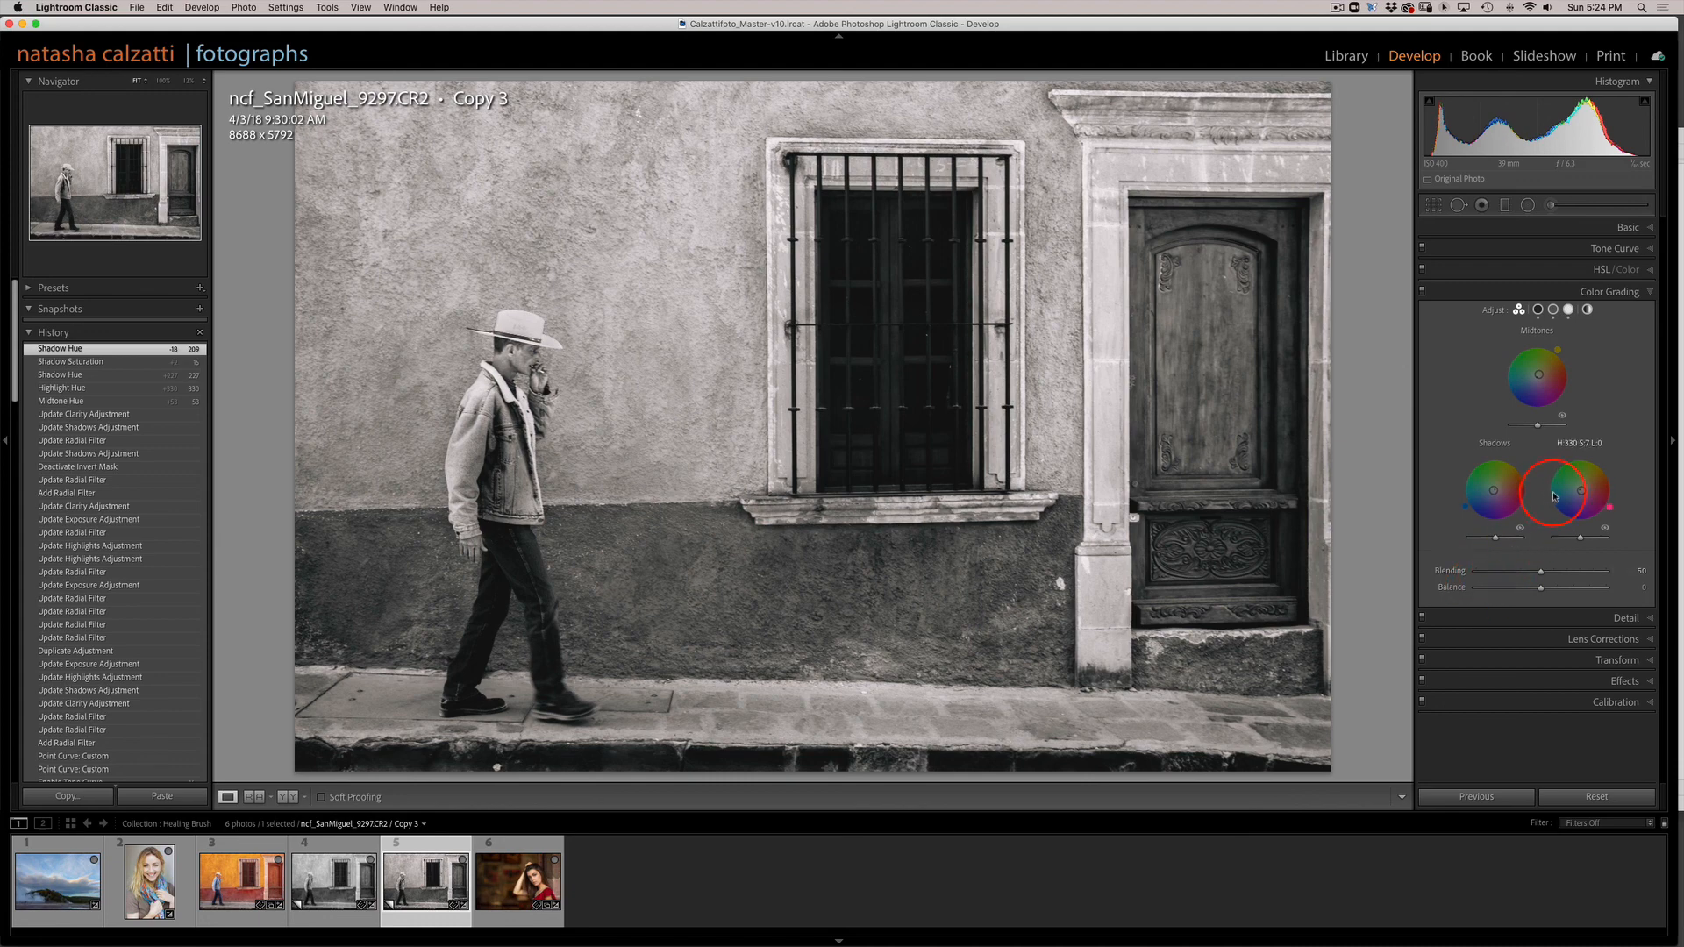
mouse_move(1491, 489)
left_click_drag(1490, 491, 1489, 492)
mouse_move(1543, 368)
left_click_drag(1543, 368, 1543, 369)
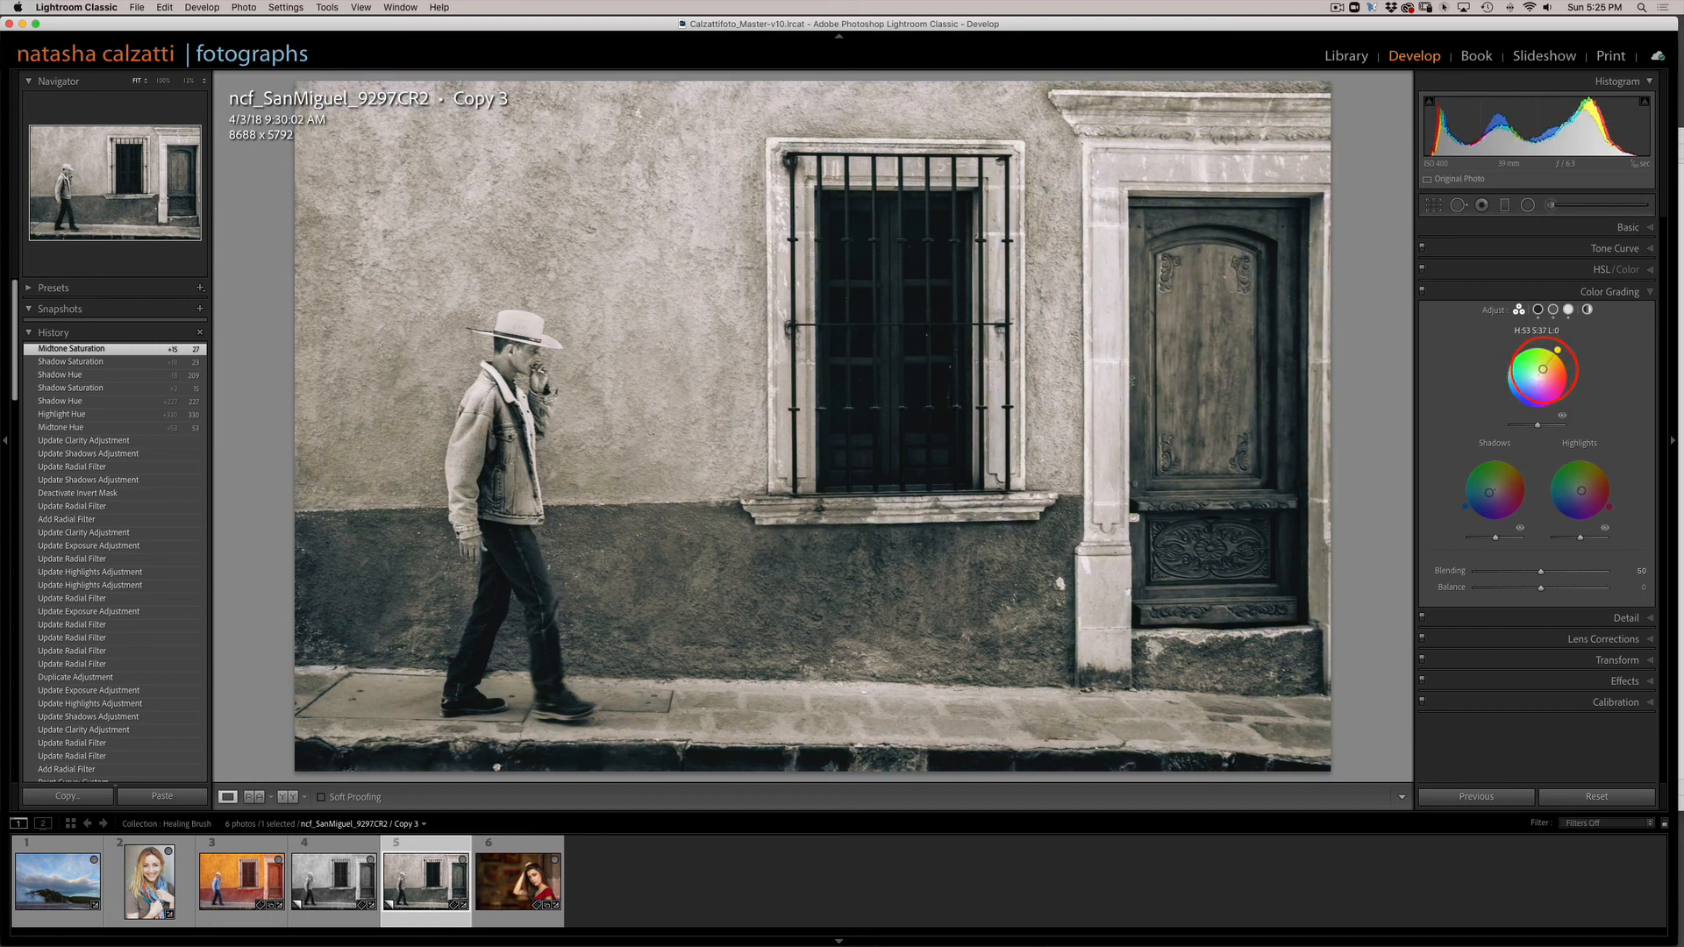